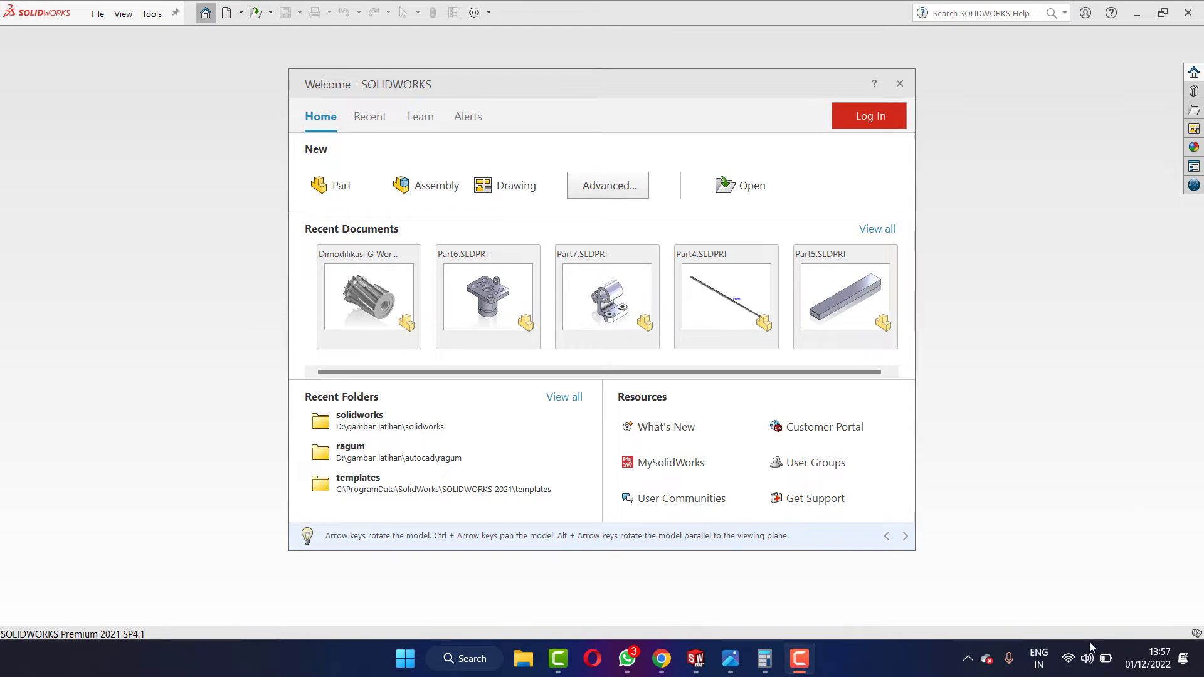
Create a new part and view it normal to the Top Plane.
left_click(730, 659)
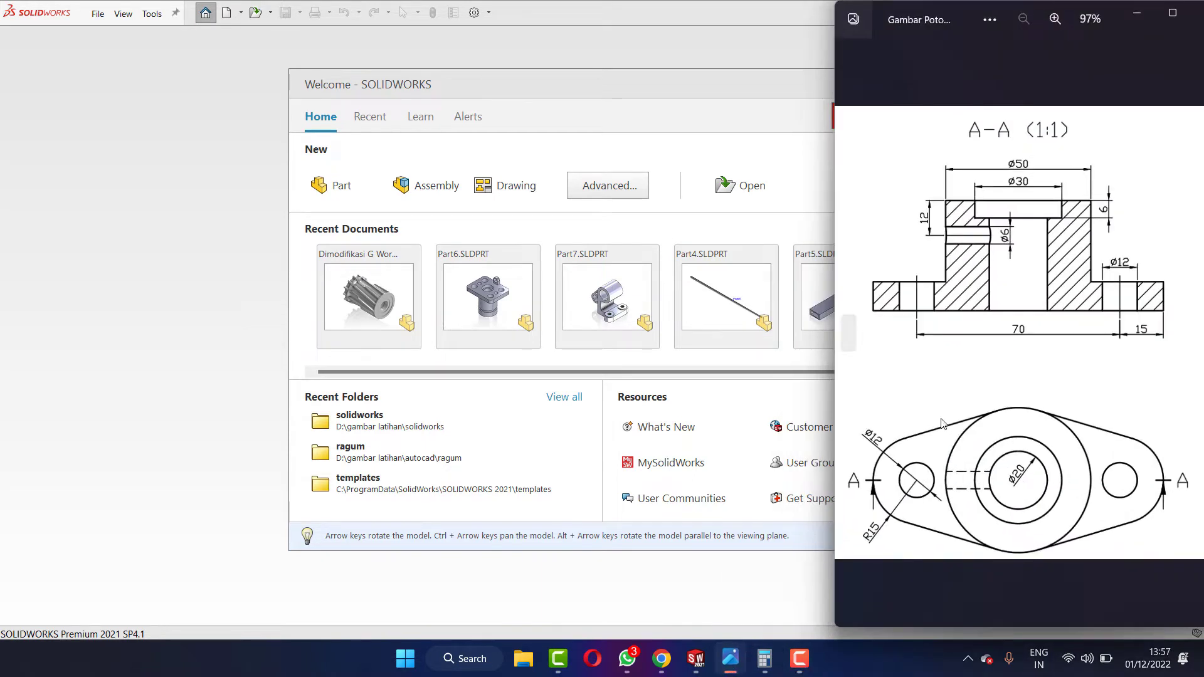
left_click(680, 160)
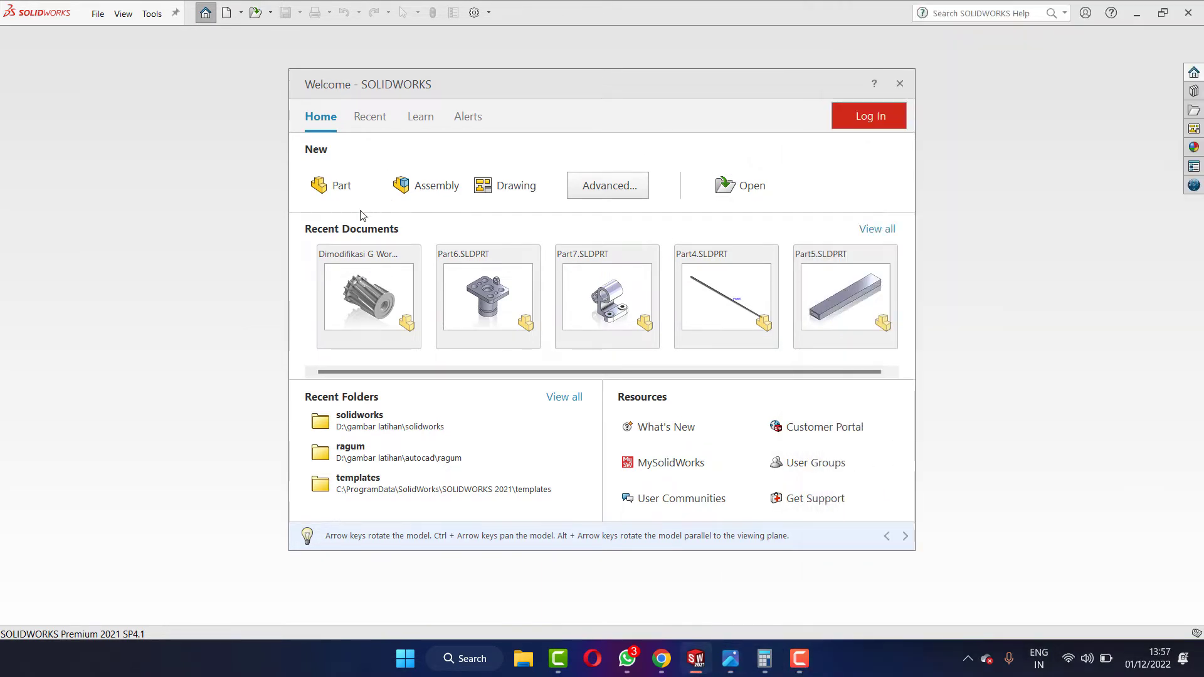
left_click(337, 200)
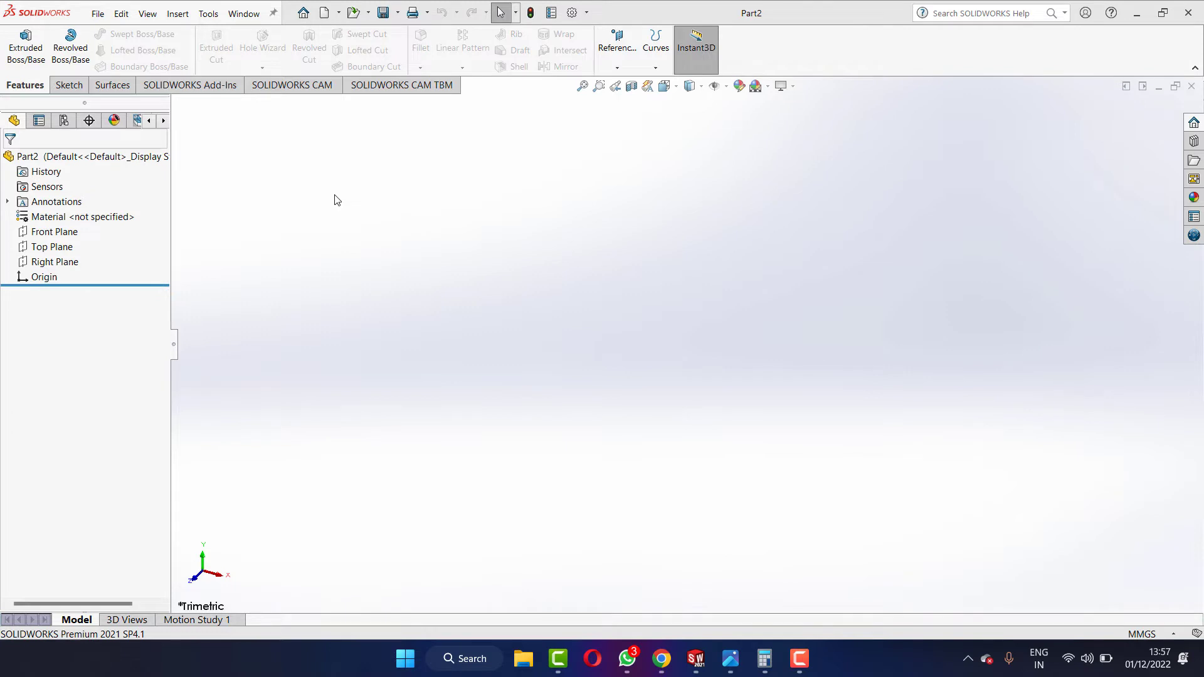
left_click(56, 249)
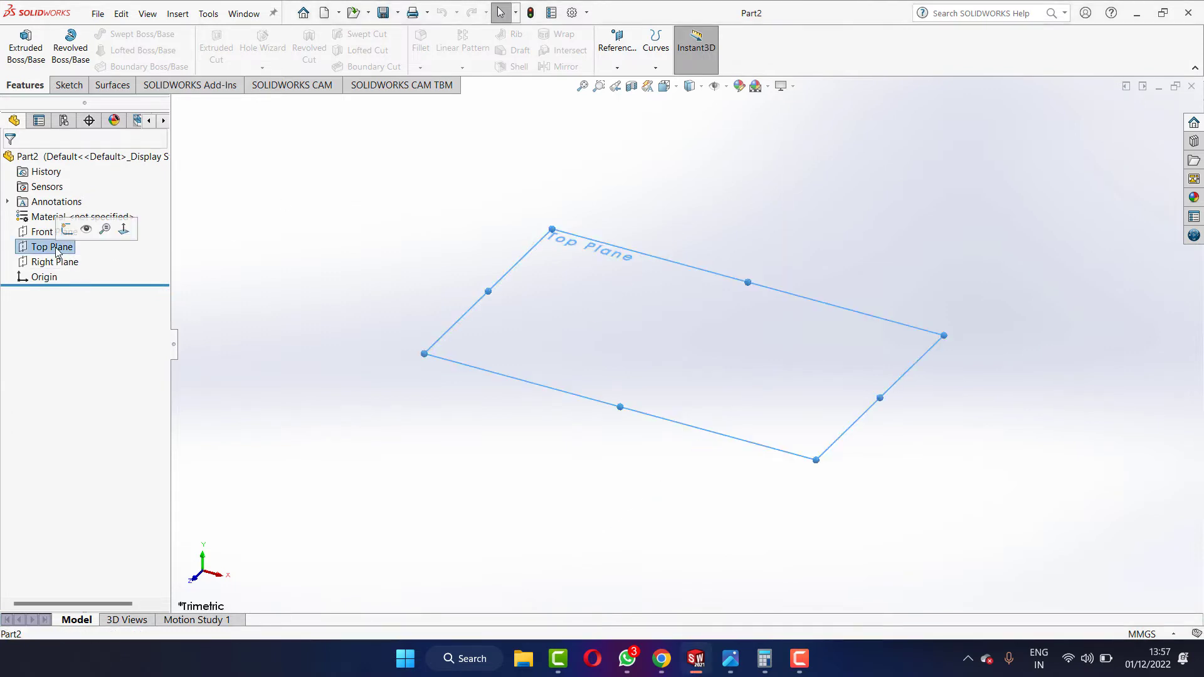
left_click(124, 229)
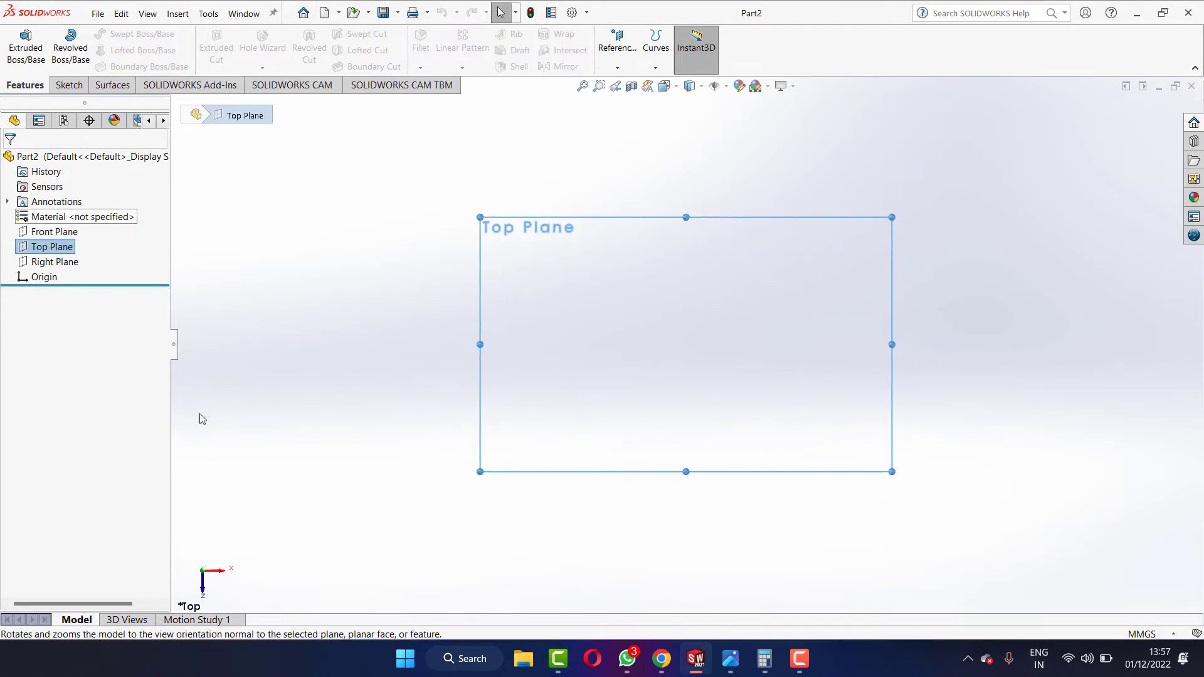
Review the flange reference drawing's dimensions, then return to the empty part.
left_click(728, 662)
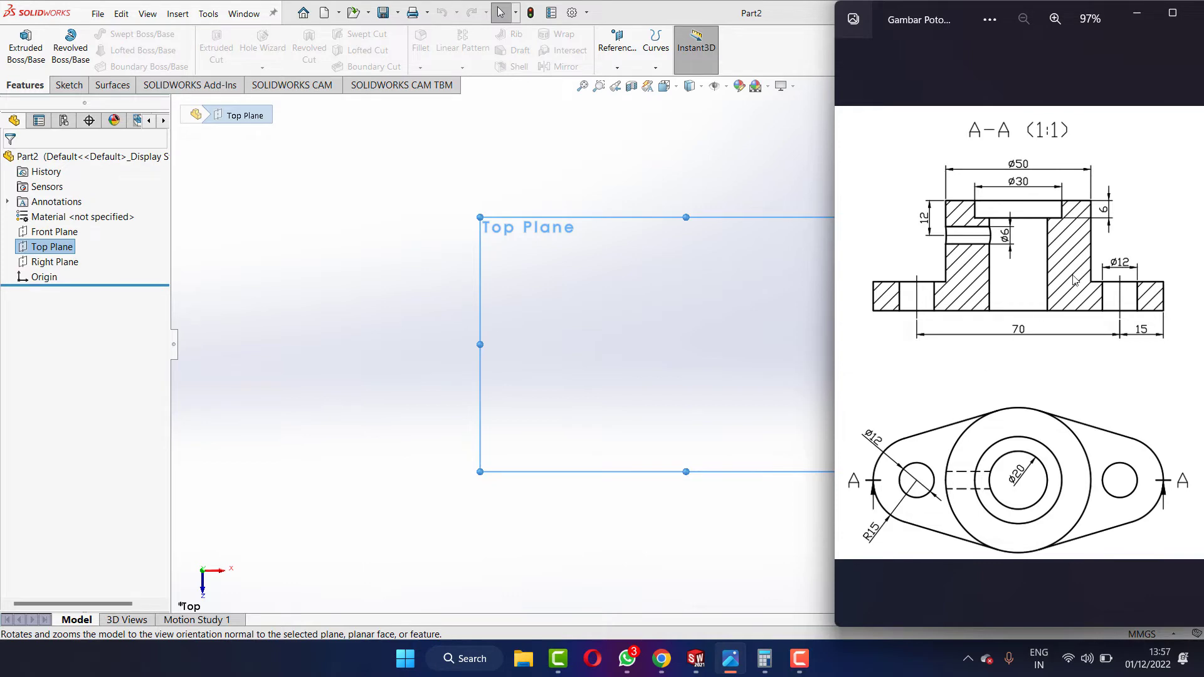
scroll(1073, 281, "up", 1)
scroll(1078, 270, "up", 1)
scroll(1083, 253, "up", 1)
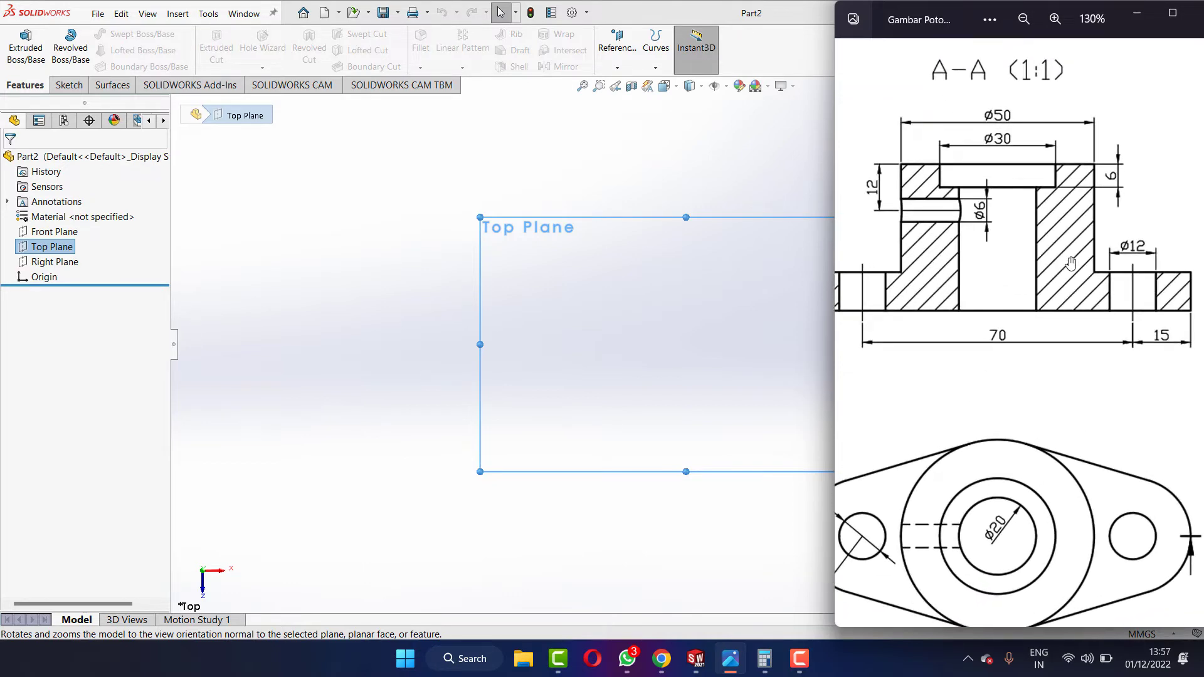
scroll(1058, 278, "down", 2)
scroll(1059, 278, "down", 2)
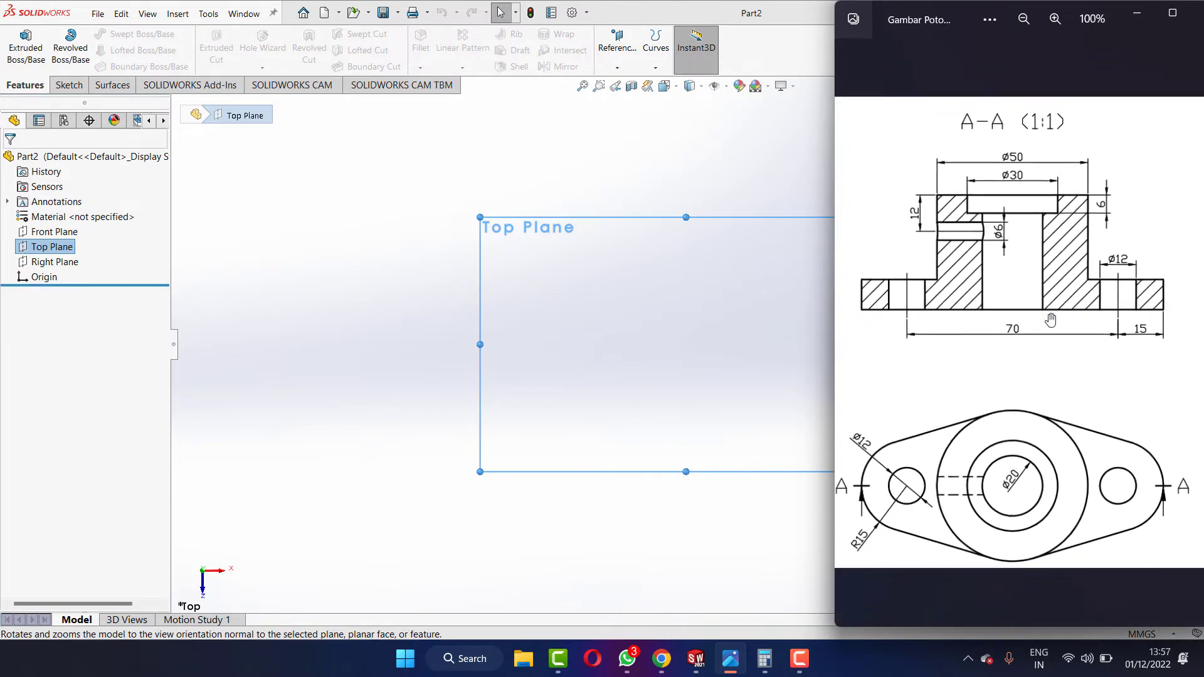
scroll(1046, 497, "up", 1)
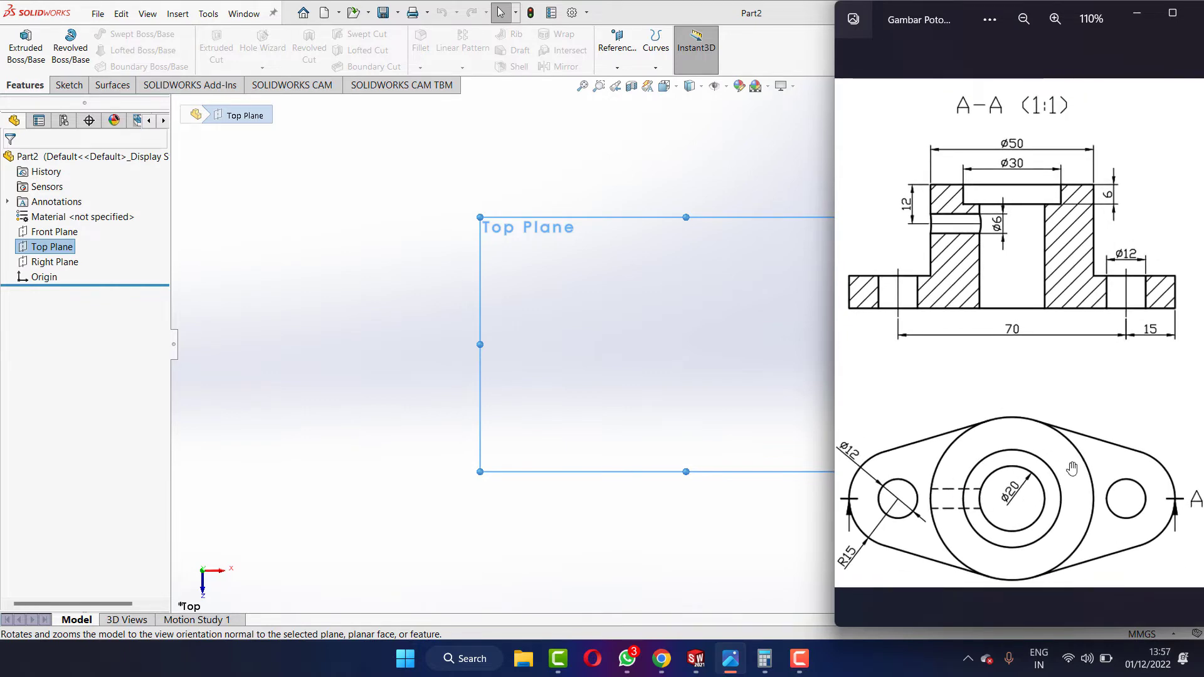
scroll(1071, 468, "up", 2)
scroll(1037, 463, "down", 3)
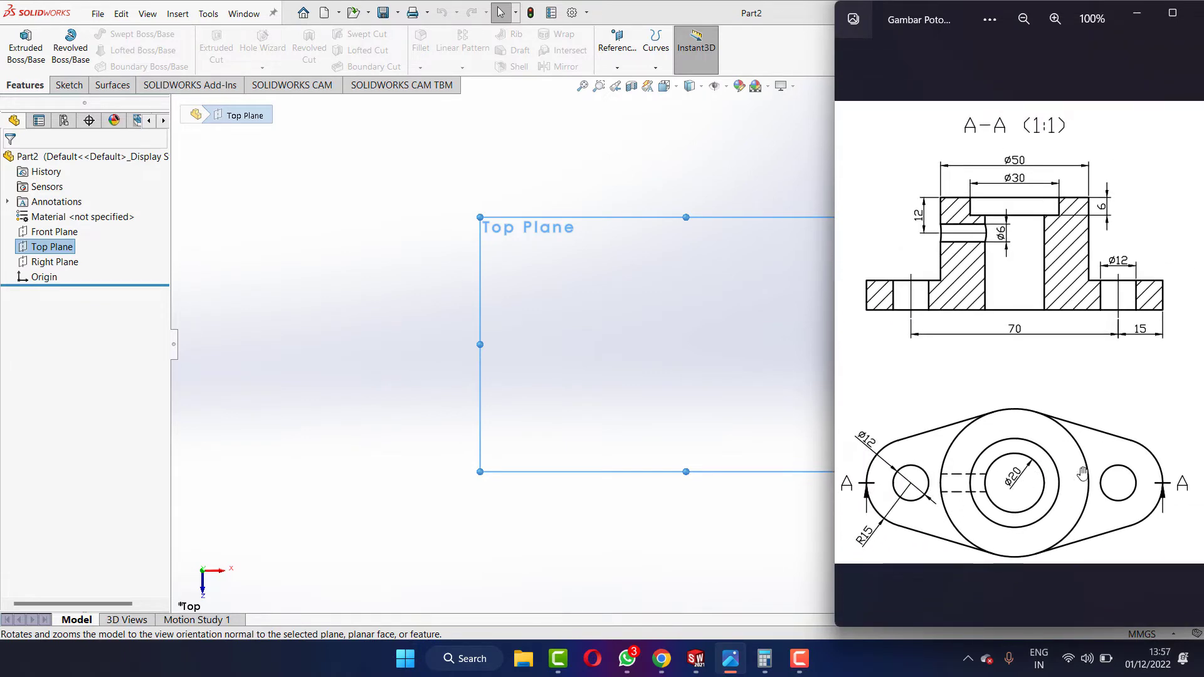
left_click(313, 177)
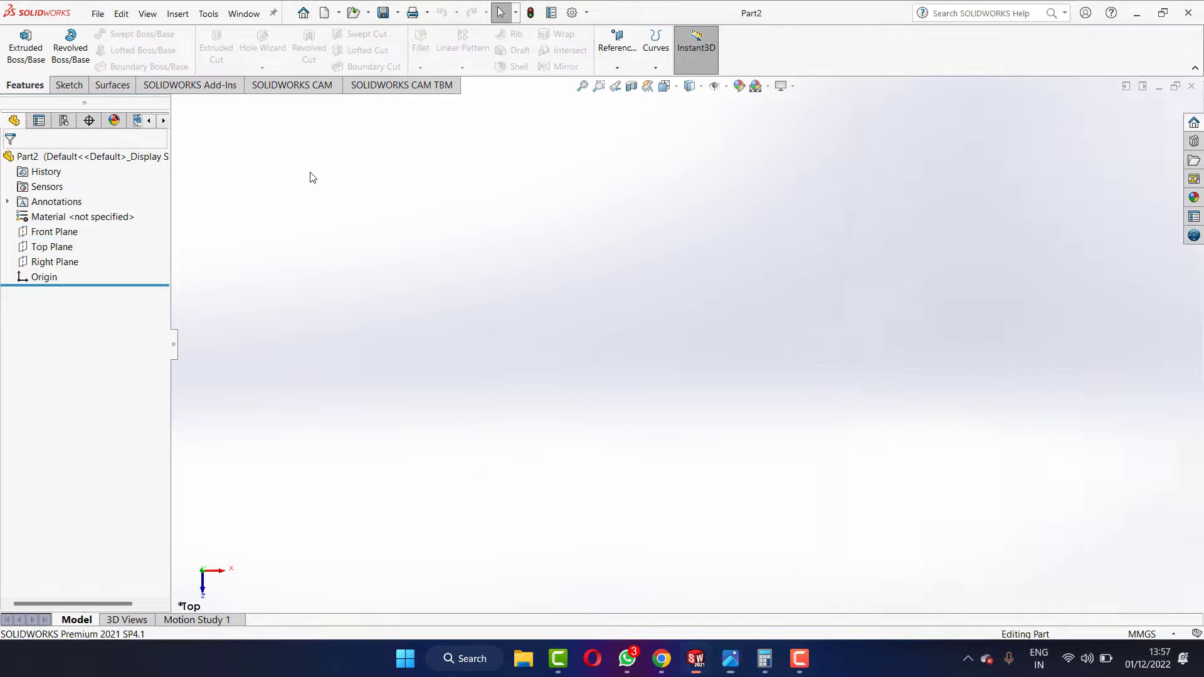
Start Sketch1 on the Top Plane and draw a center rectangle anchored at the origin.
left_click(69, 86)
left_click(119, 55)
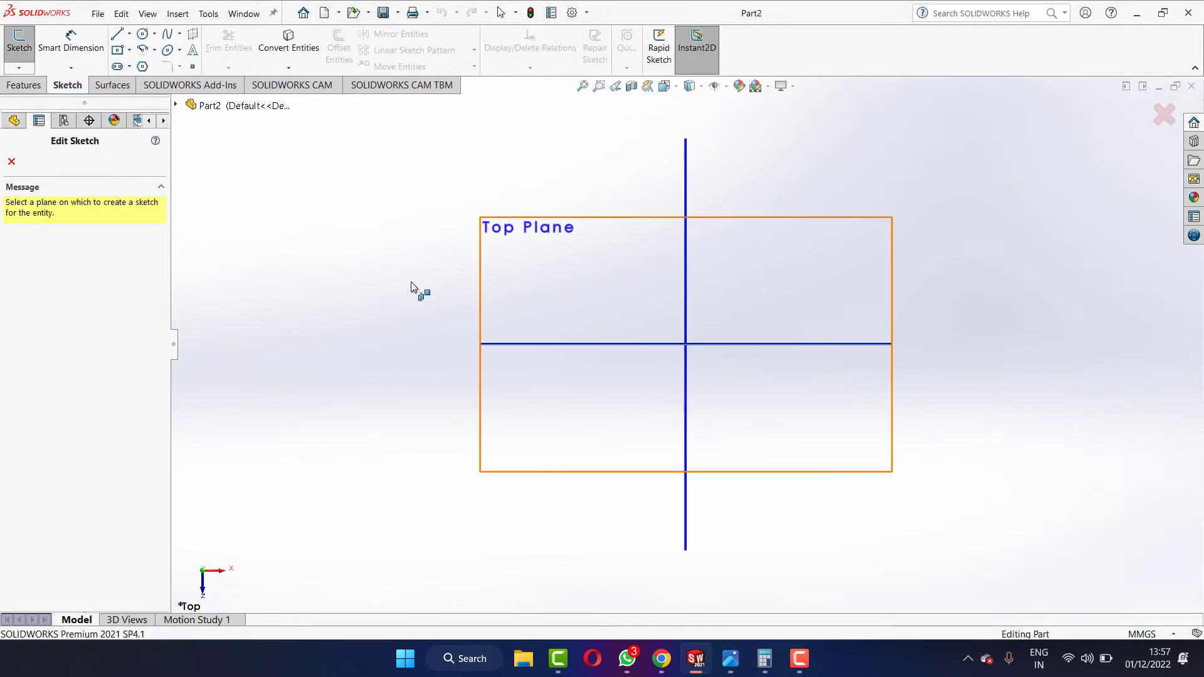
left_click(53, 247)
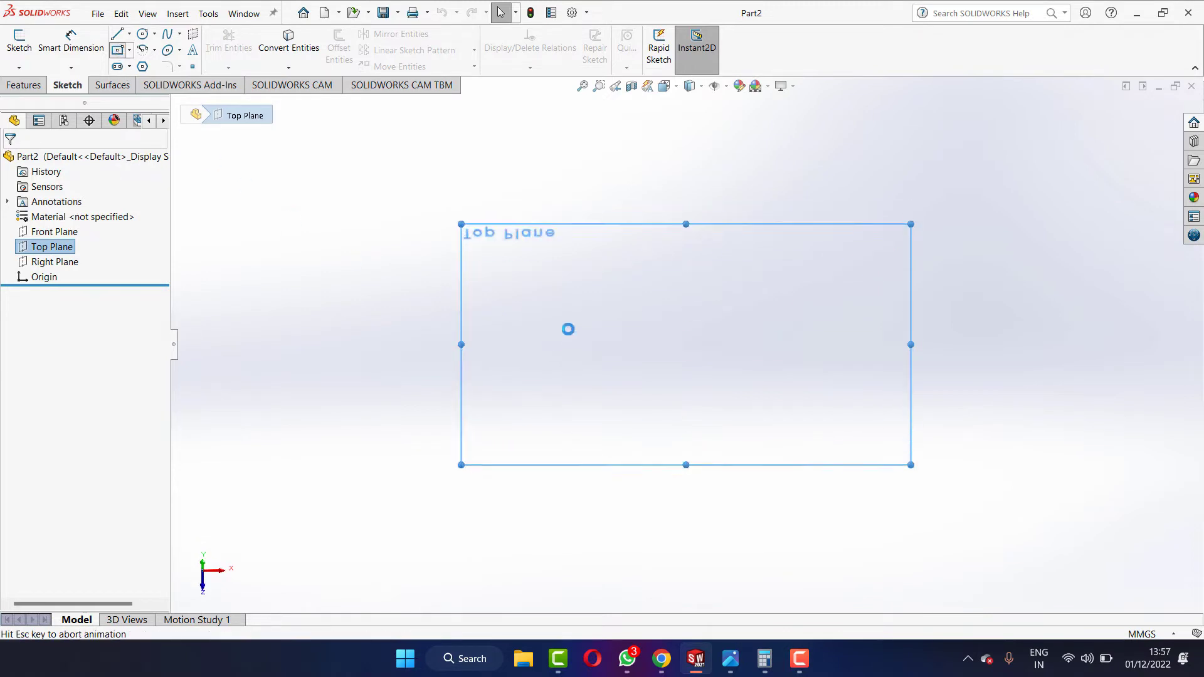
left_click(686, 345)
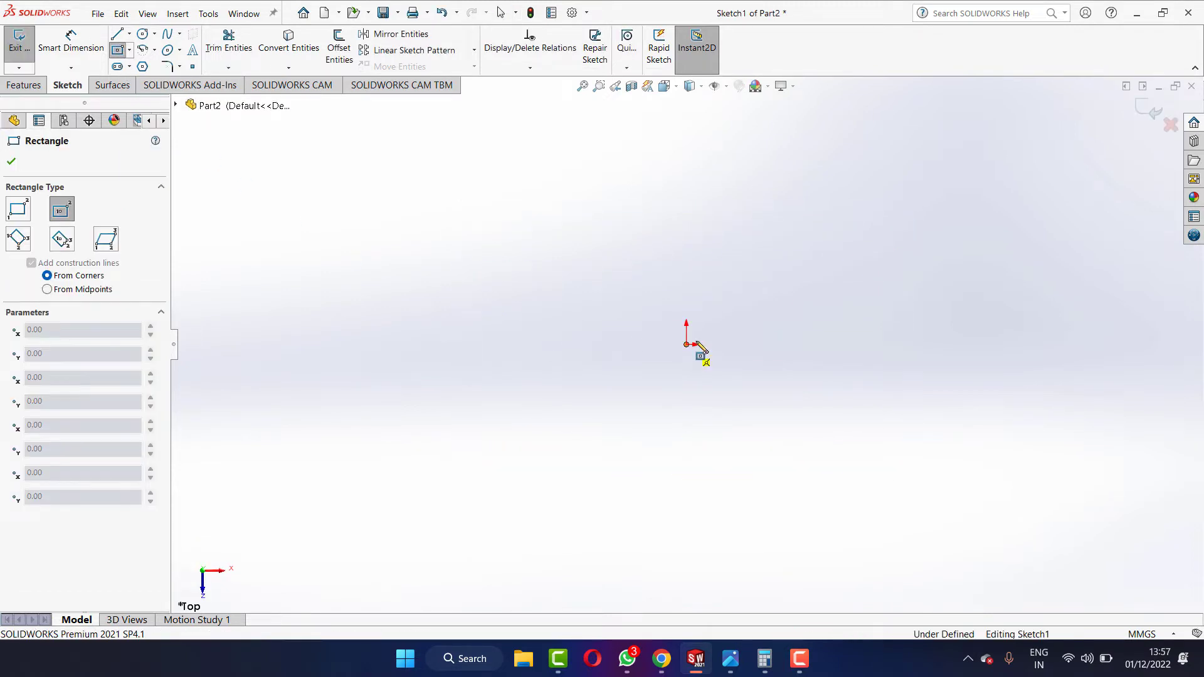
left_click(822, 285)
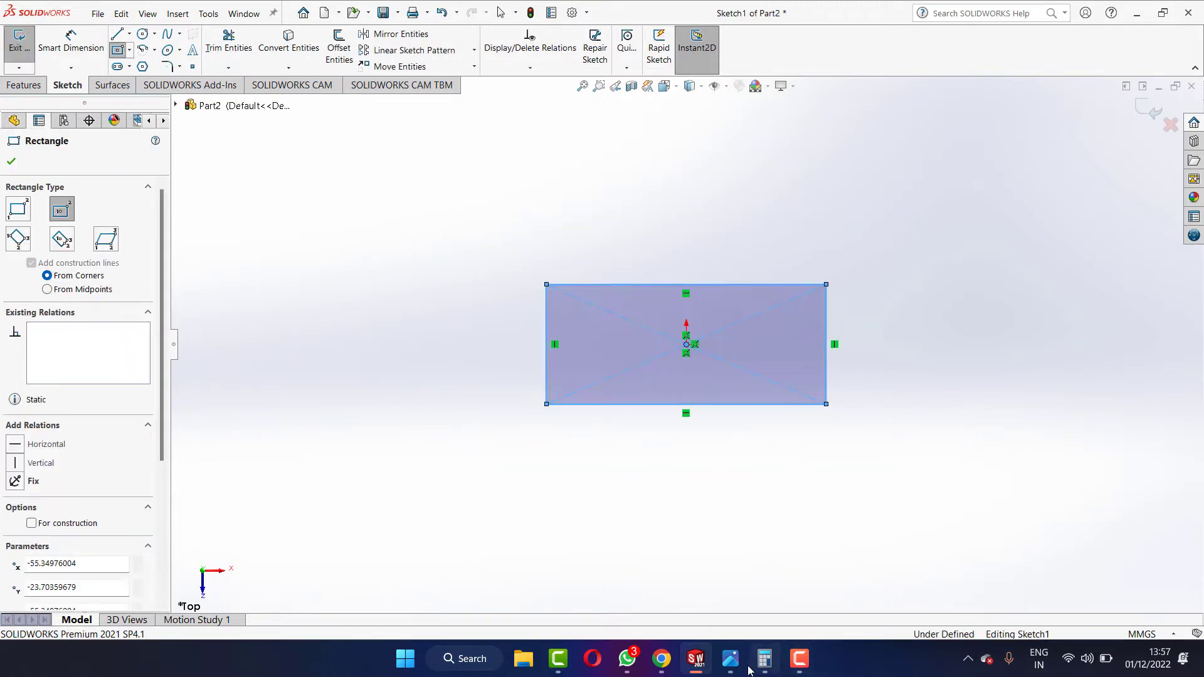
key("Escape")
key("f")
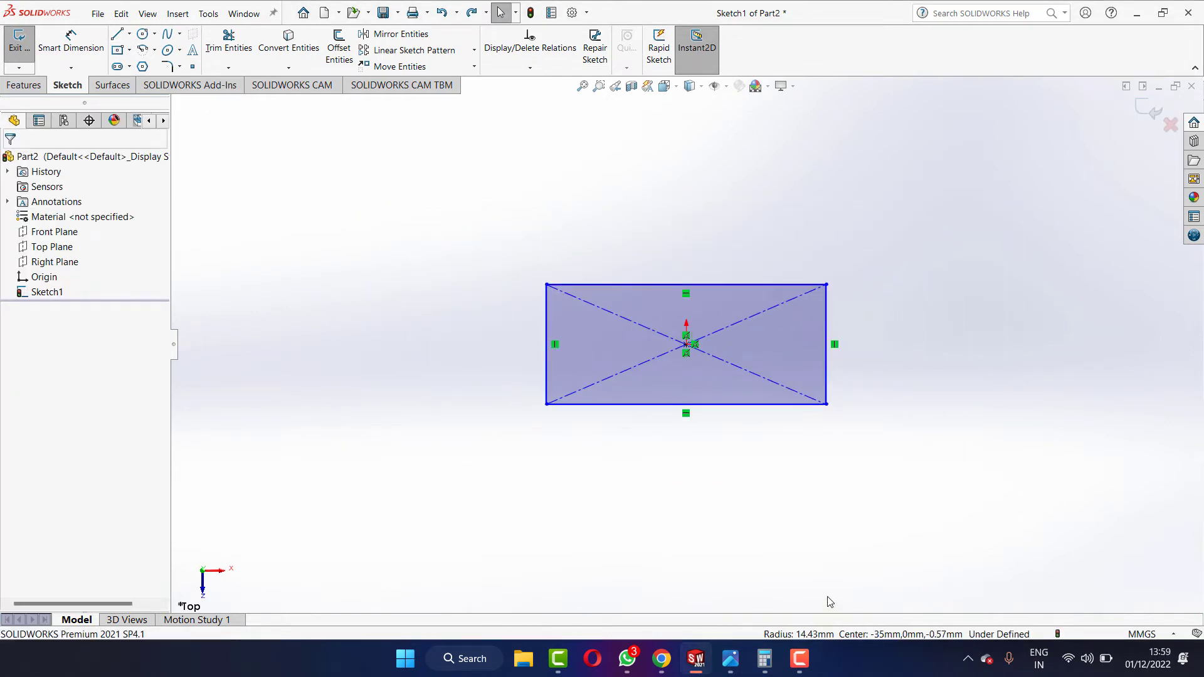
Check the reference drawing and dimension the rectangle's top edge to 70 mm.
left_click(731, 671)
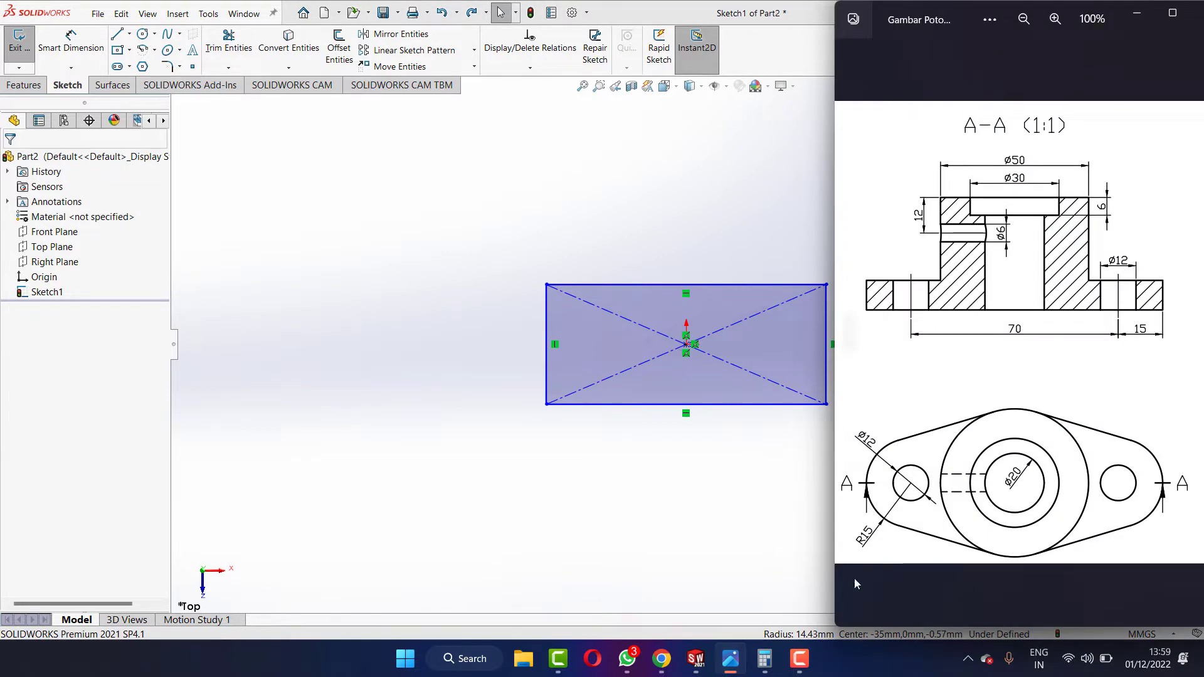
left_click(1137, 13)
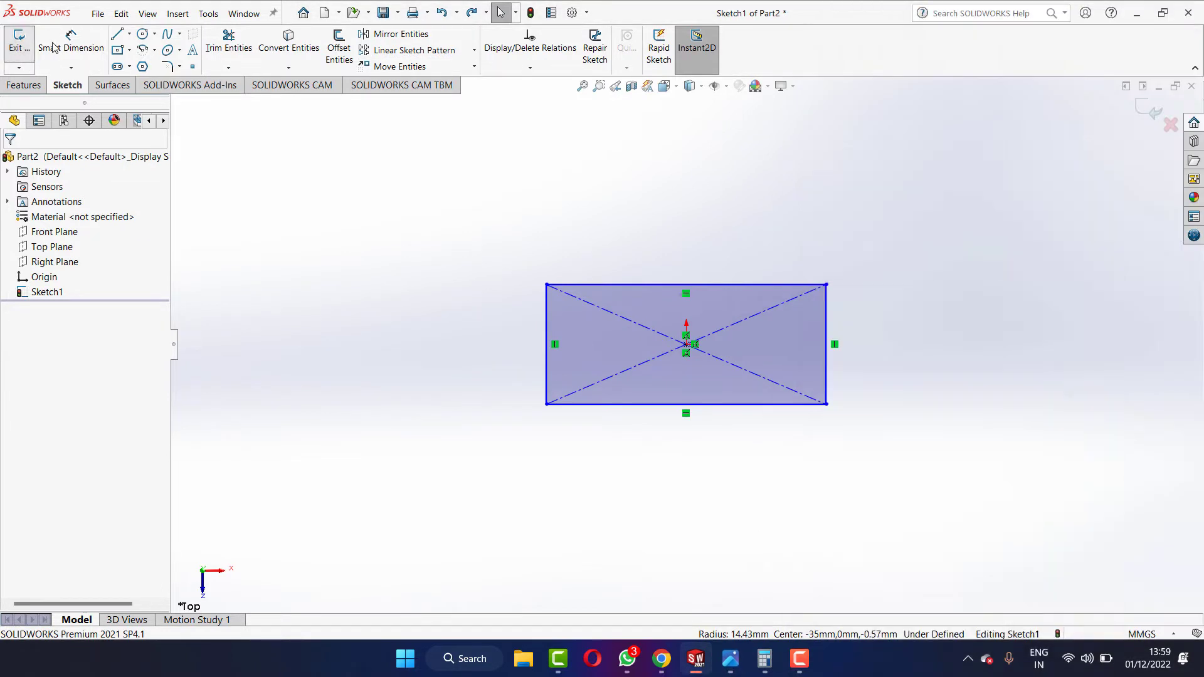
left_click(665, 285)
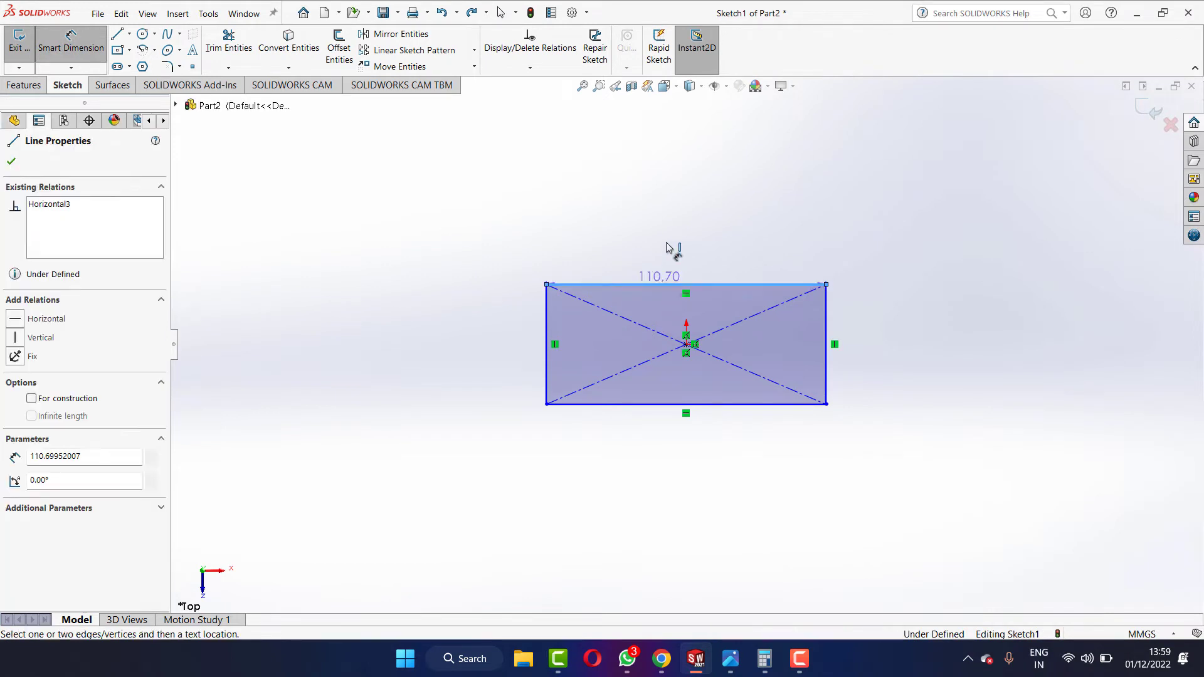
left_click(667, 247)
type("70")
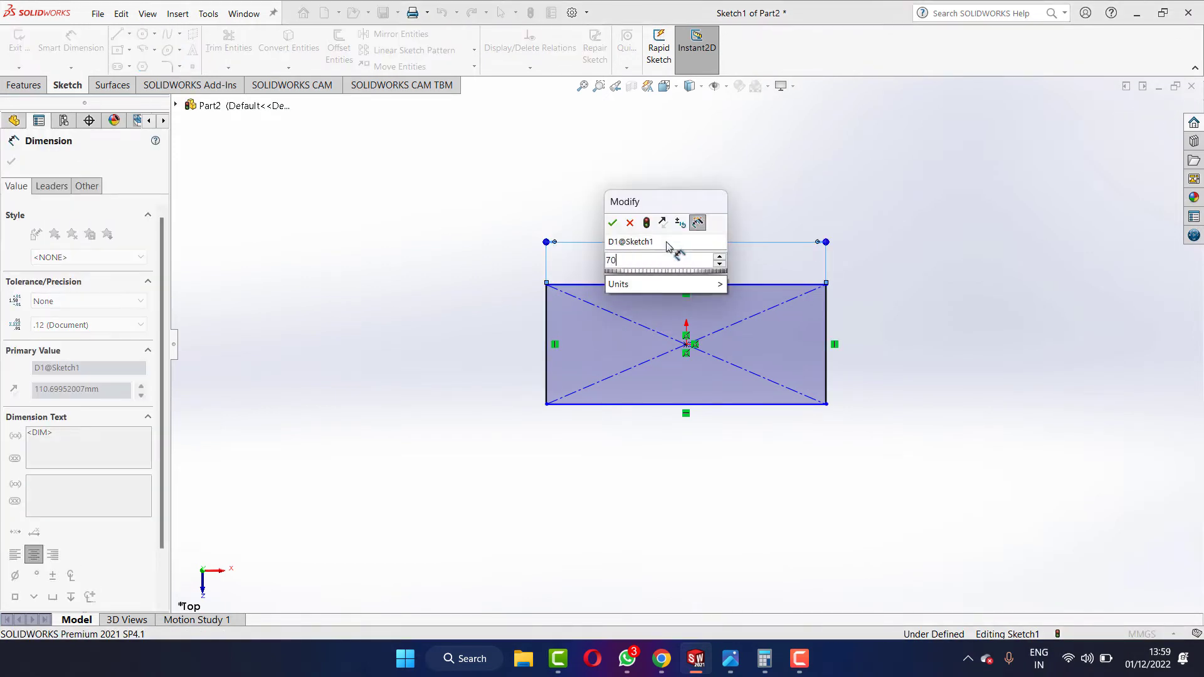
key("Return")
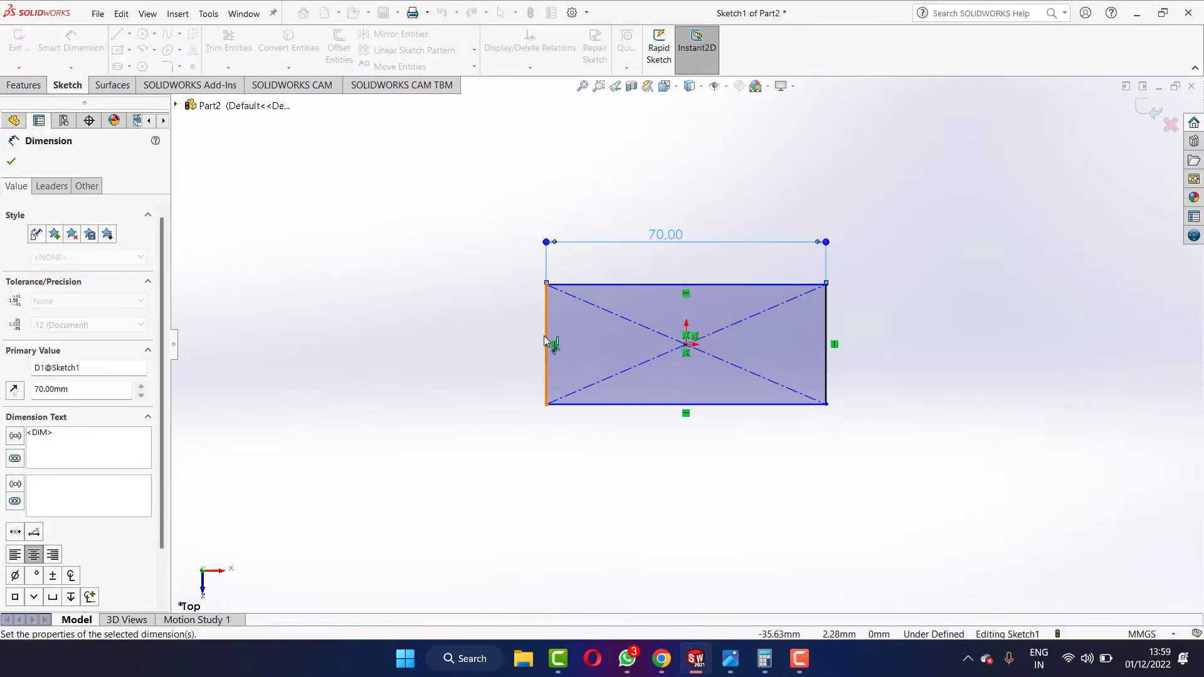
Dimension the rectangle's left edge to 30 mm and recheck the reference sizes.
left_click(523, 344)
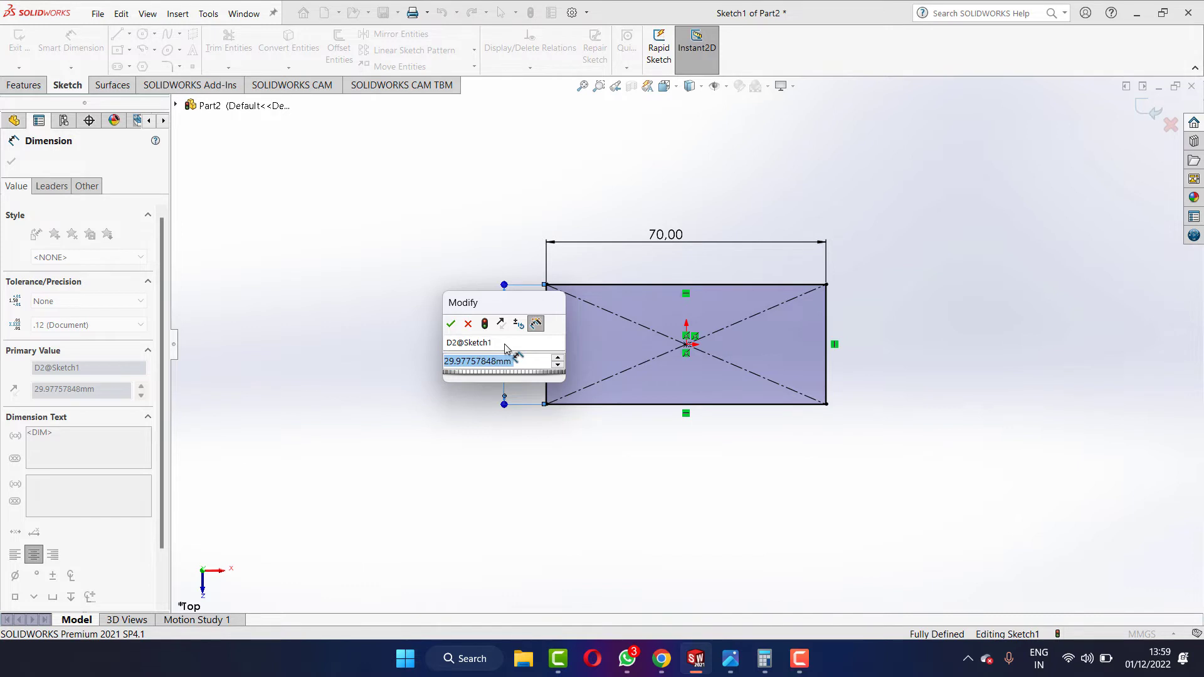
type("30")
key("Escape")
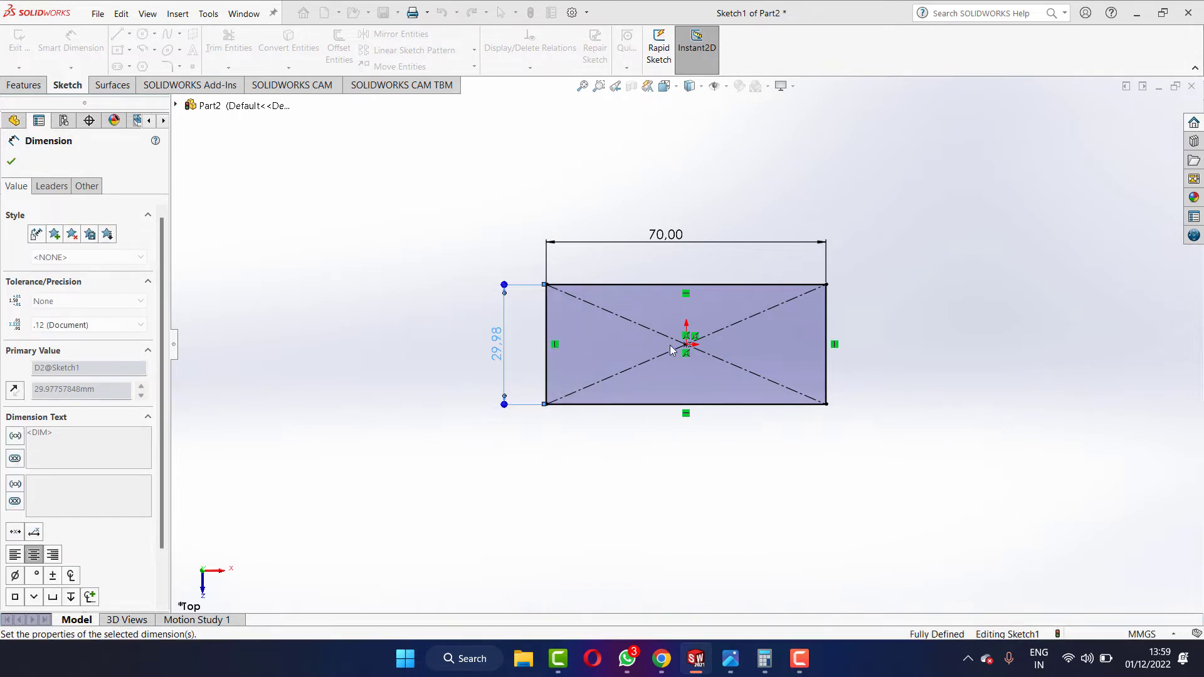
scroll(691, 341, "down", 3)
scroll(720, 344, "down", 3)
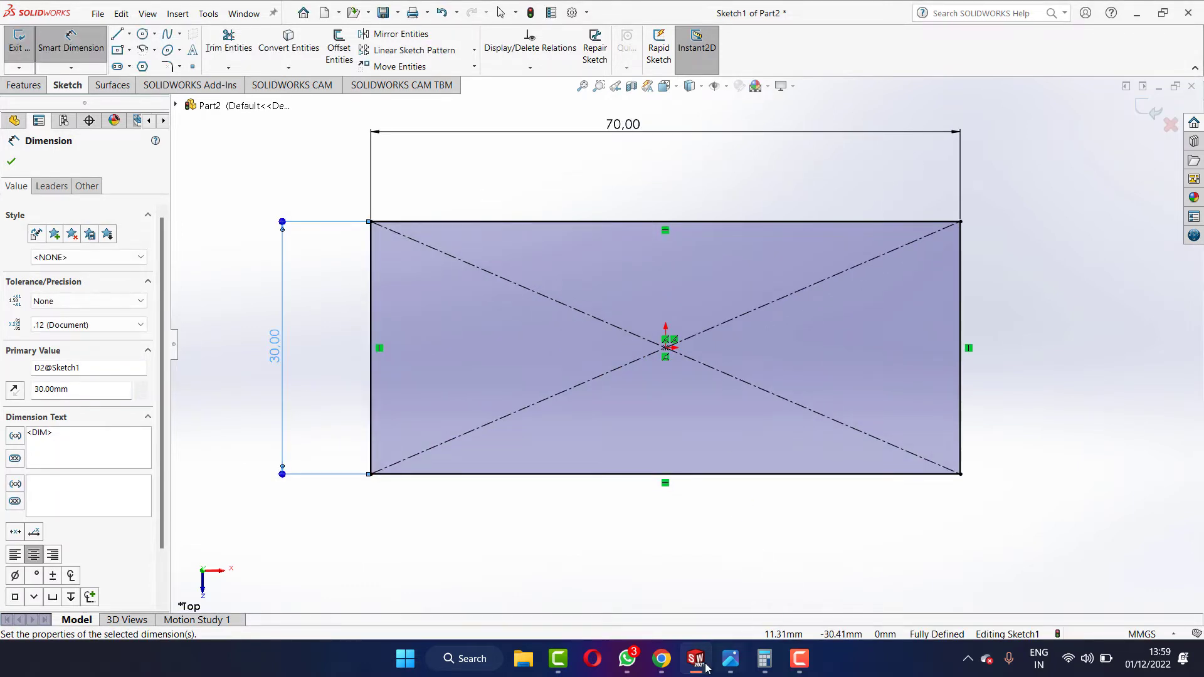
left_click(733, 661)
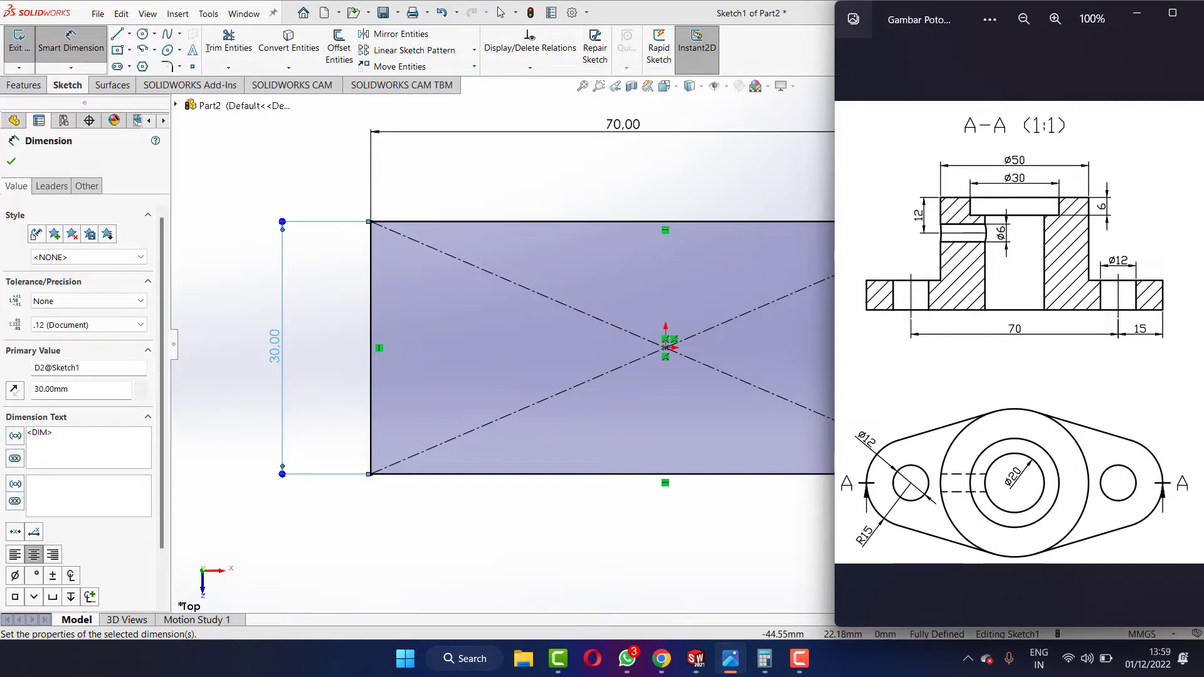
left_click(143, 33)
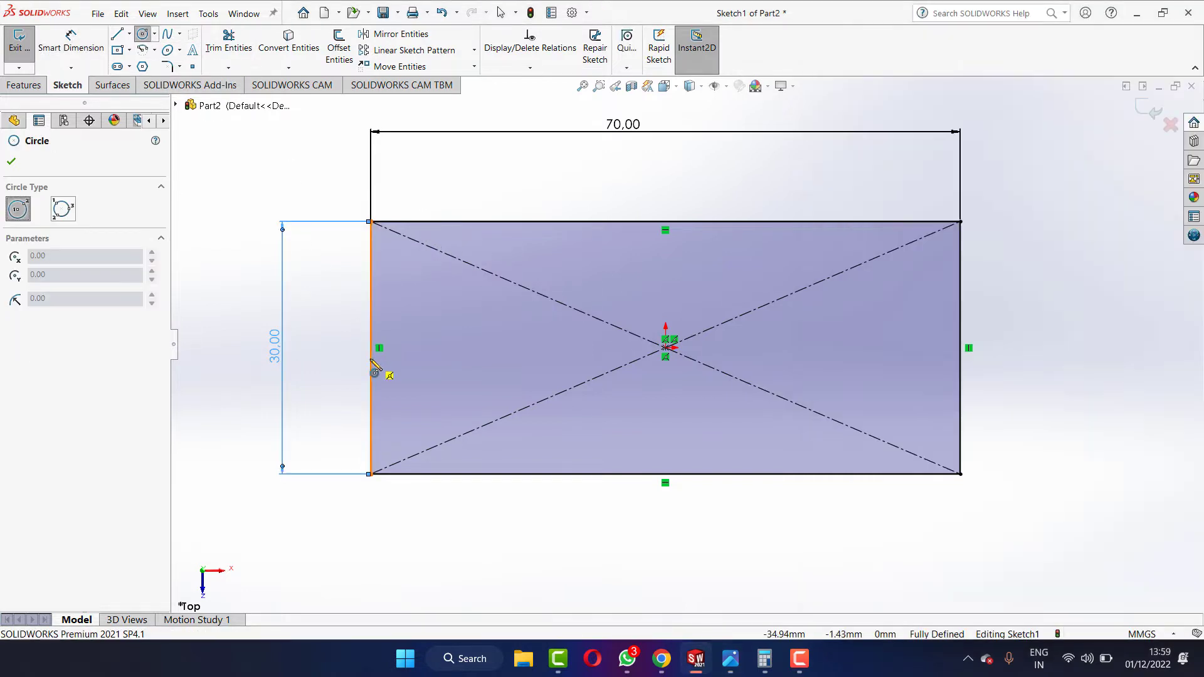
Draw an R15 circle centred on the rectangle's left edge midpoint.
left_click(371, 347)
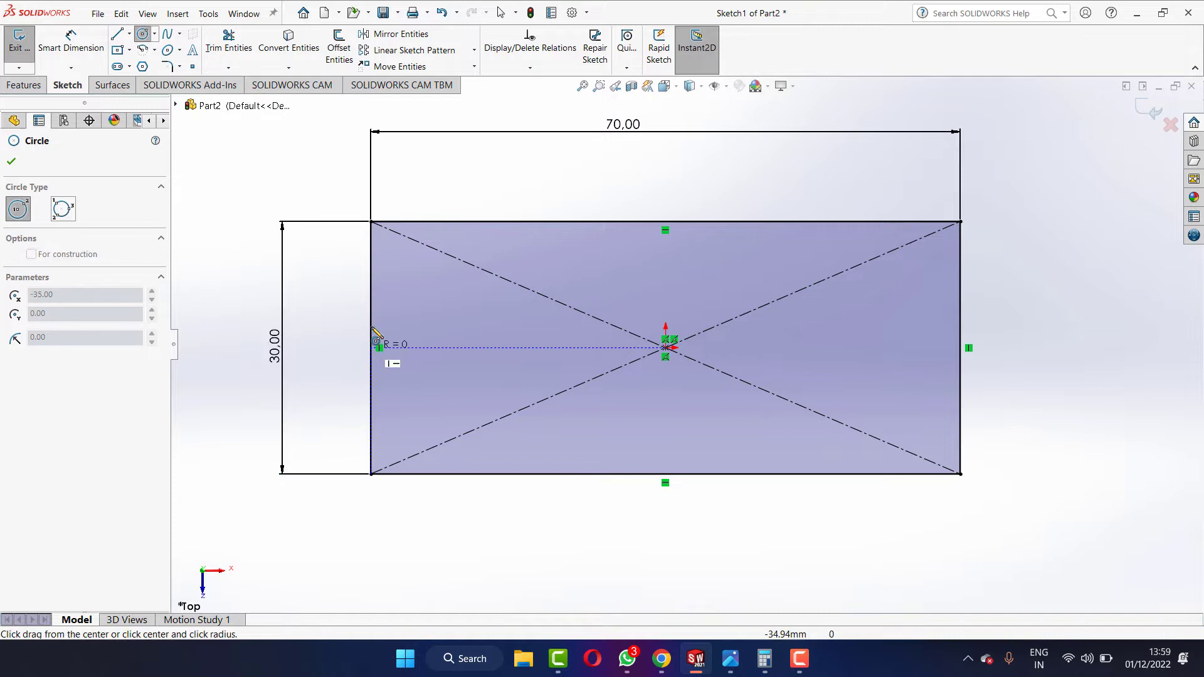
left_click(379, 226)
key("Escape")
scroll(687, 345, "up", 3)
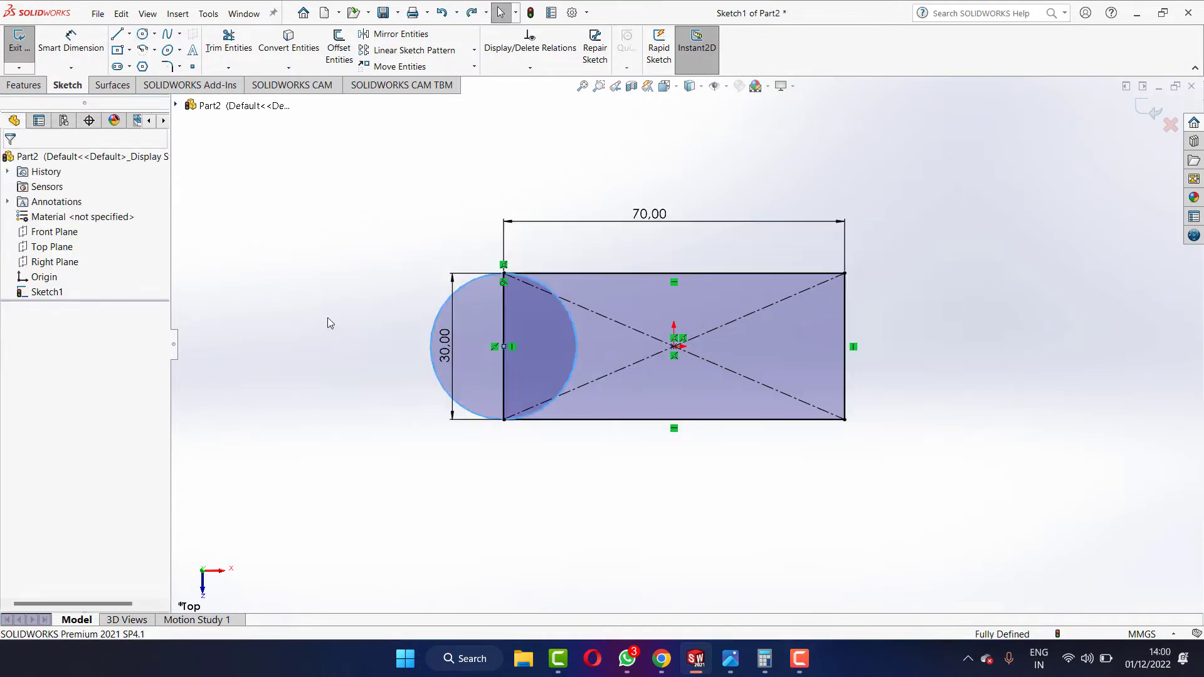
left_click(737, 661)
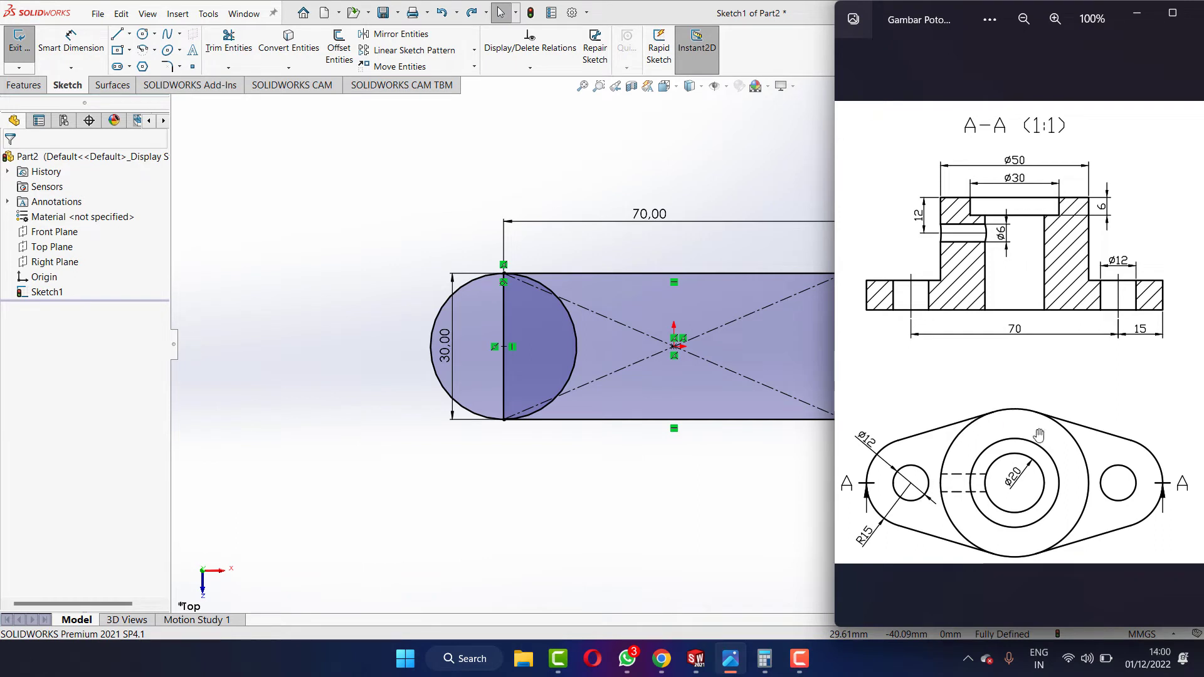
left_click(568, 175)
Draw a circle at the origin and dimension it to 50 mm diameter.
left_click(142, 34)
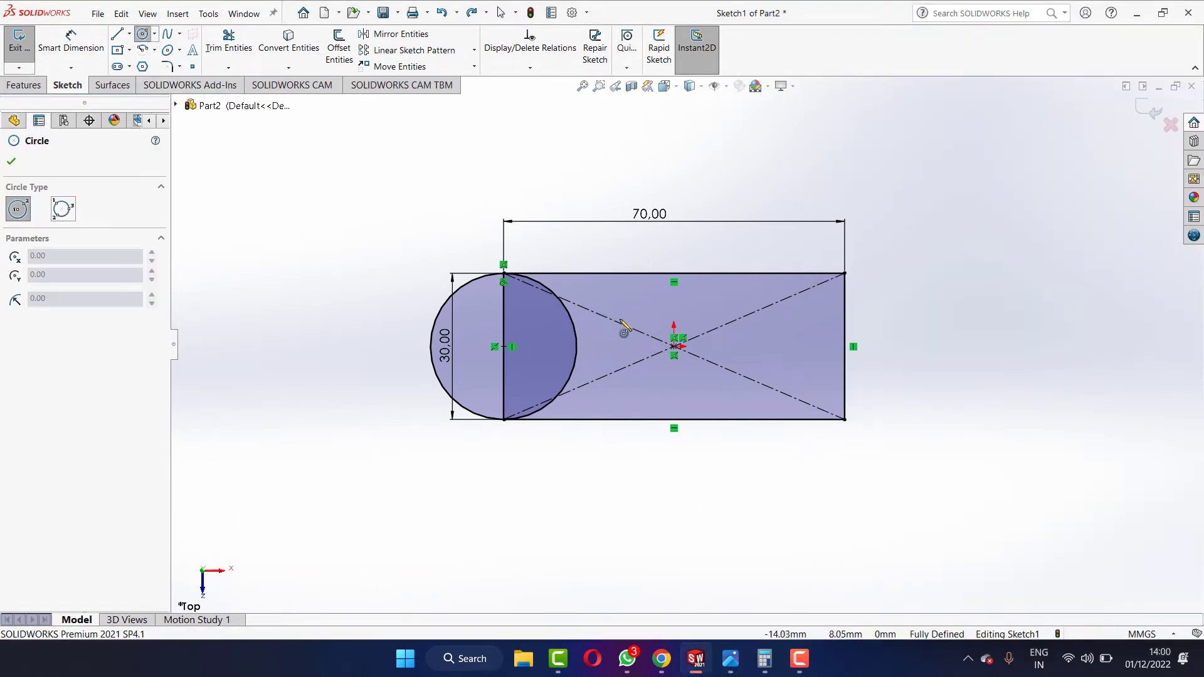
left_click(674, 346)
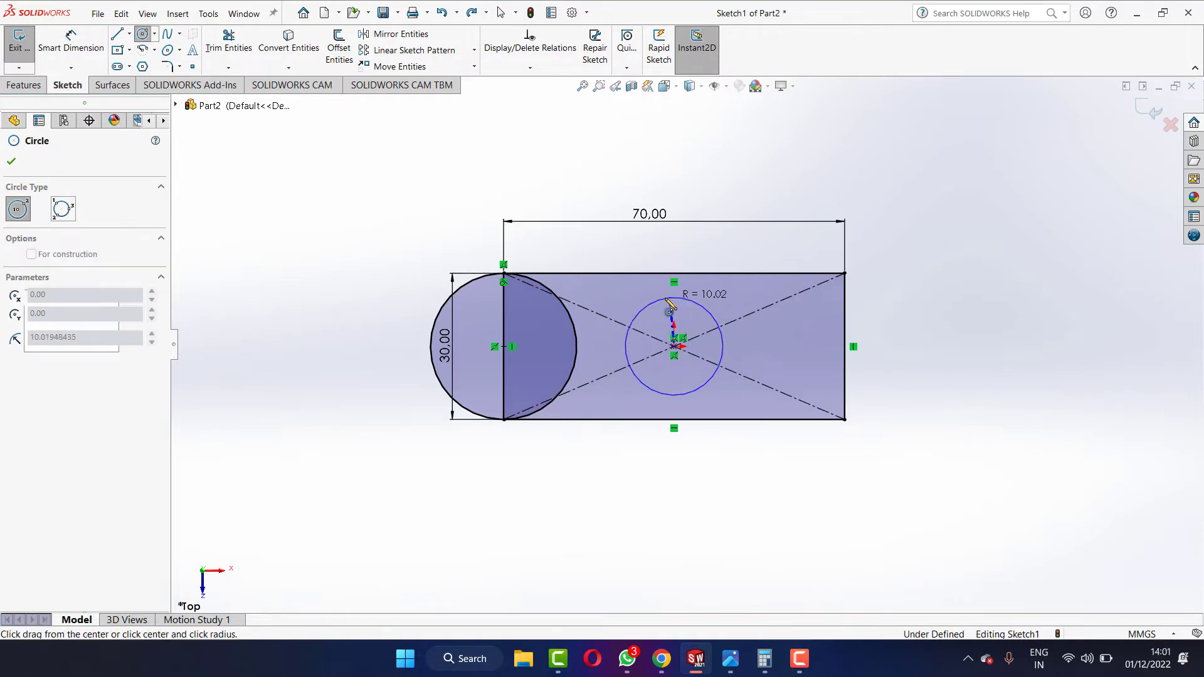
left_click(645, 308)
key("Escape")
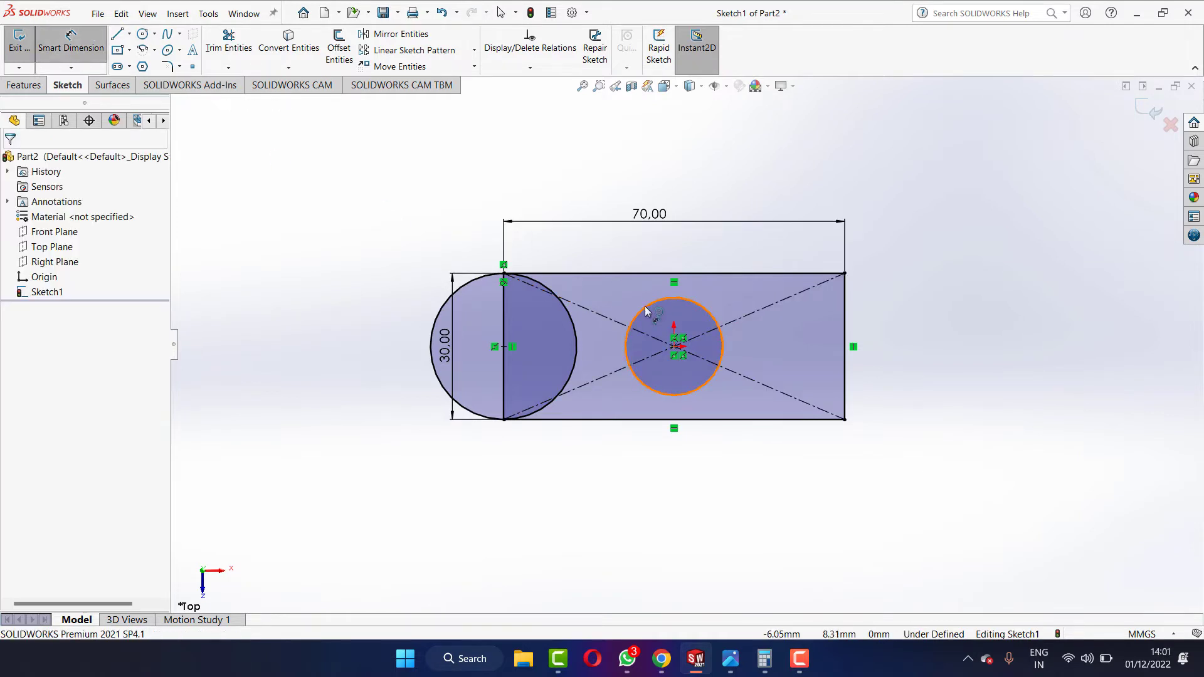
left_click(646, 310)
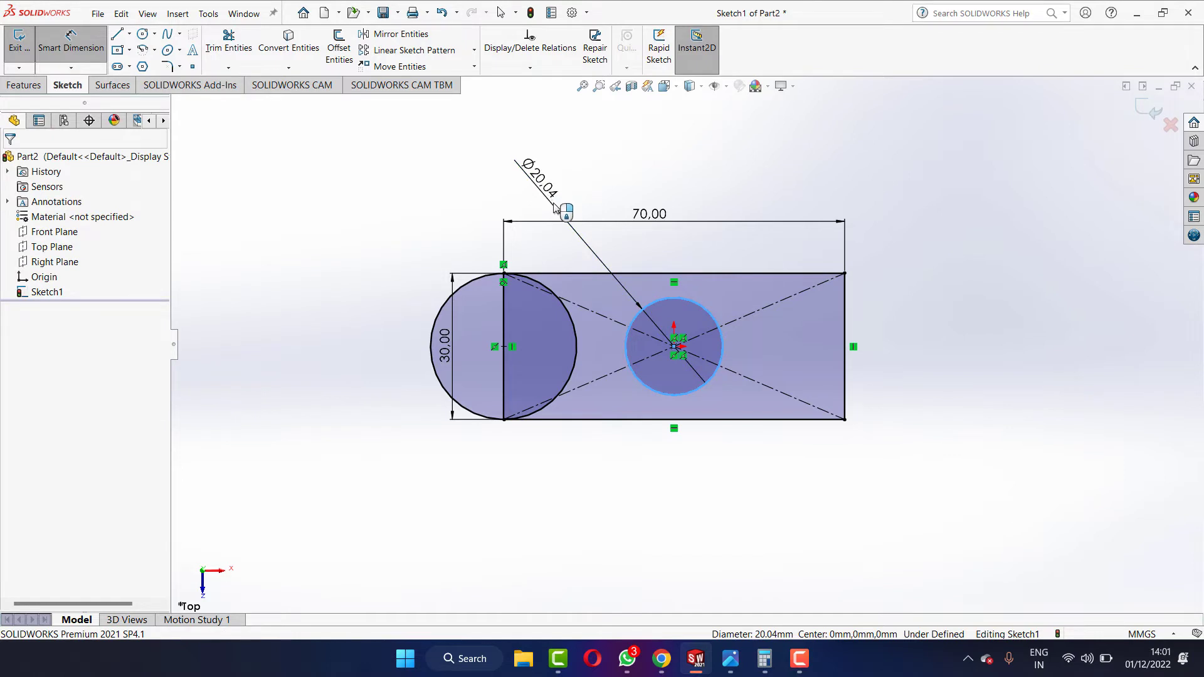
left_click(554, 207)
type("50")
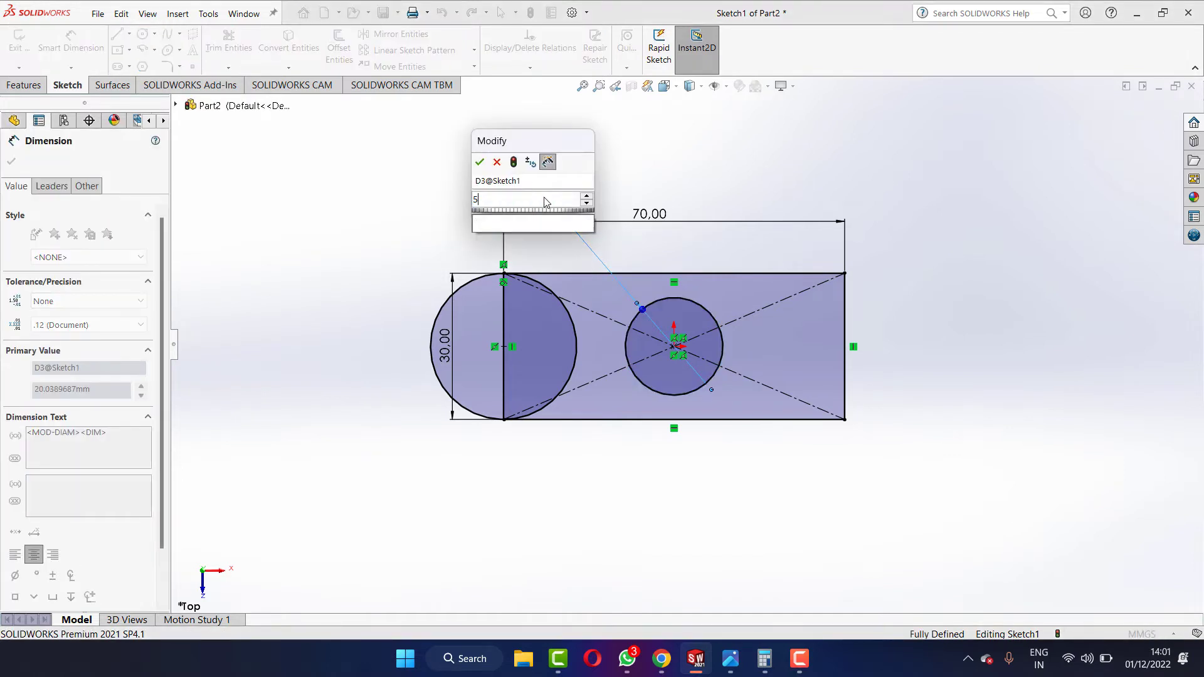
left_click(481, 163)
Draw a circle centred on the right edge midpoint reaching the rectangle's right corners.
scroll(690, 255, "down", 1)
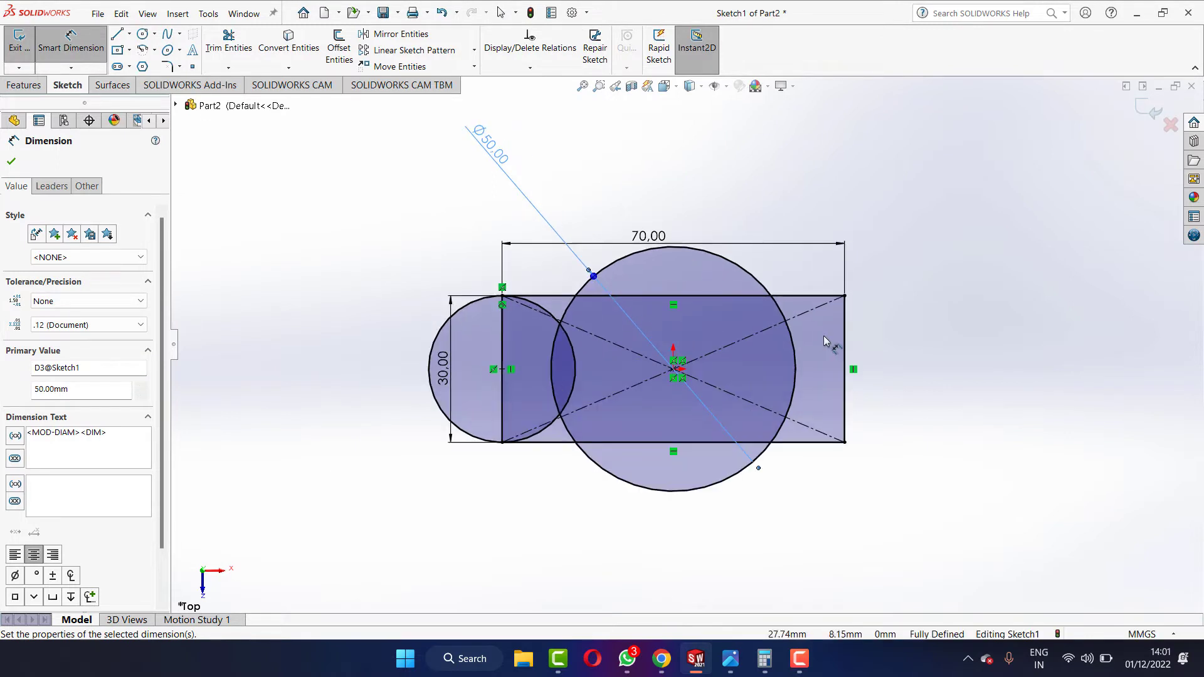
scroll(825, 343, "down", 1)
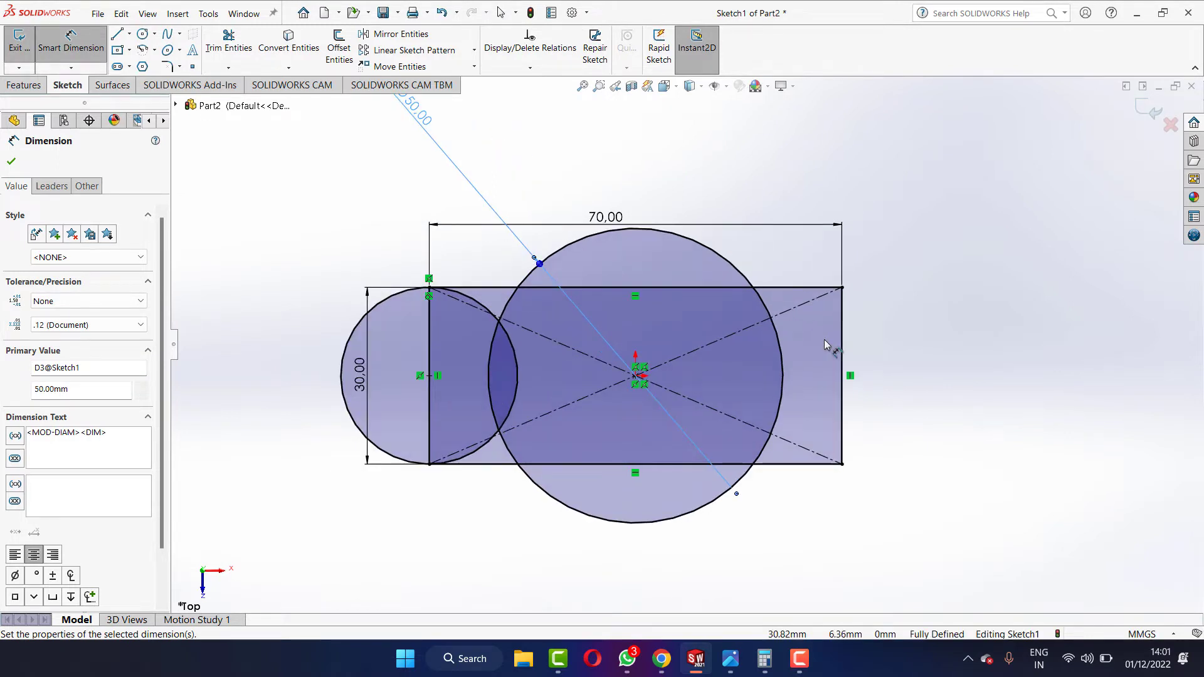
left_click(142, 33)
left_click(842, 376)
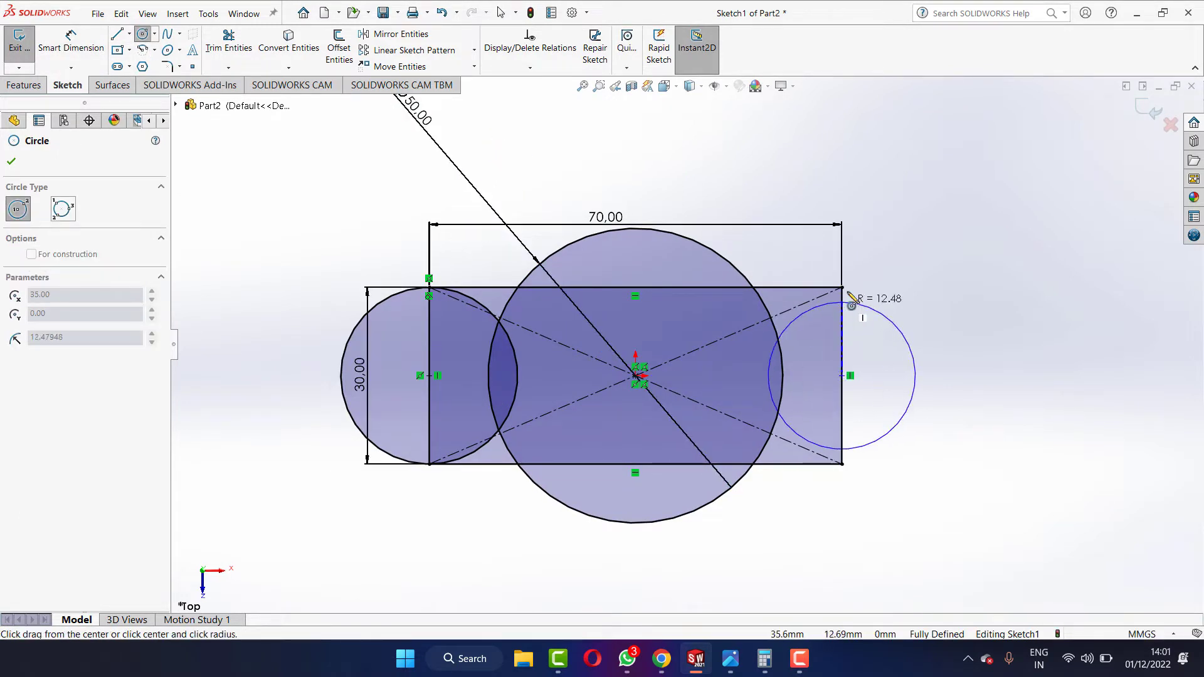
left_click(859, 296)
scroll(786, 306, "down", 1)
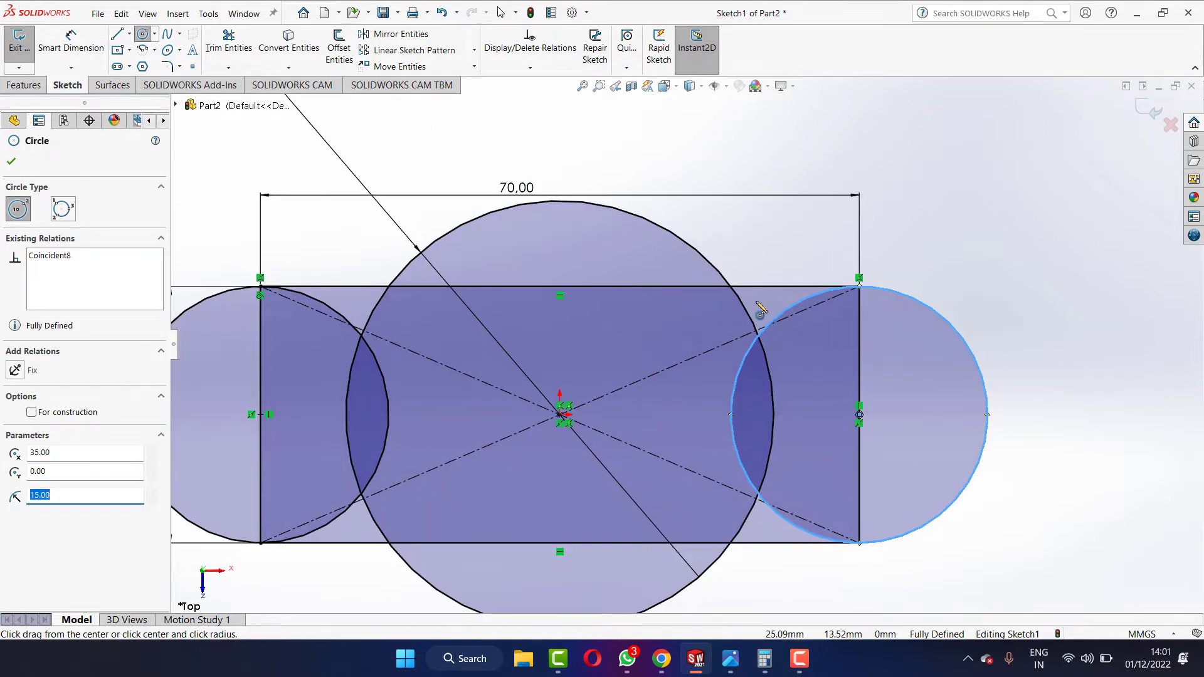
key("Escape")
Draw a line from the rectangle's top-right corner to the top of the Ø50 circle.
key("l")
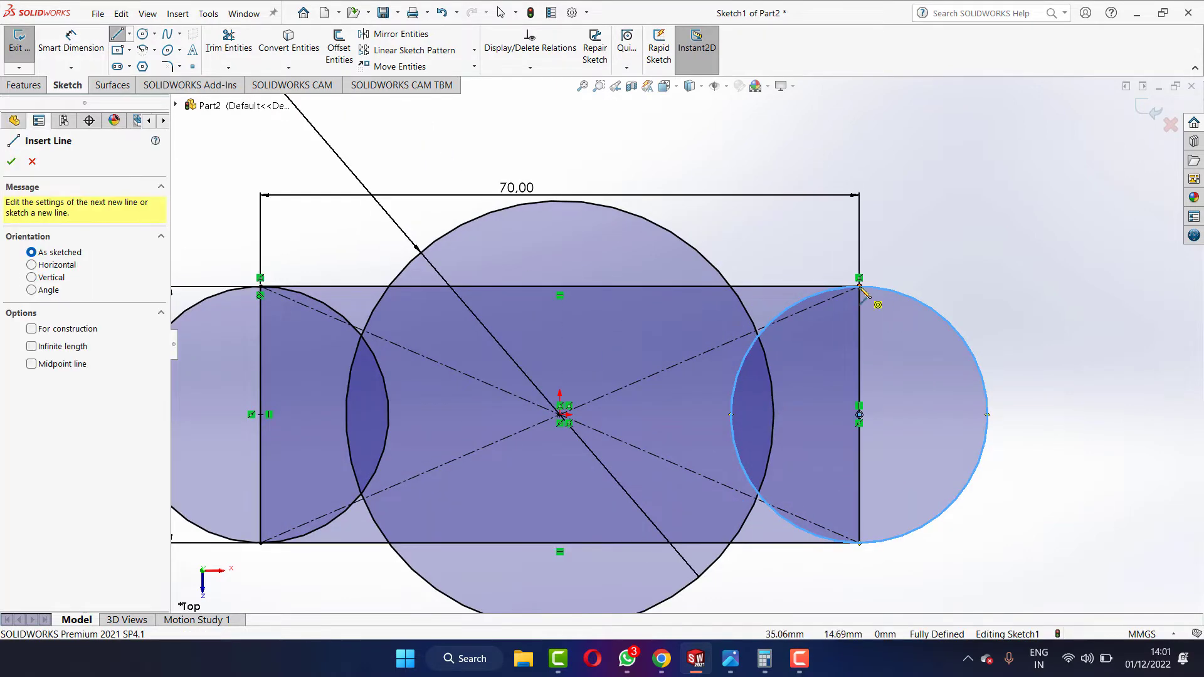
left_click(859, 287)
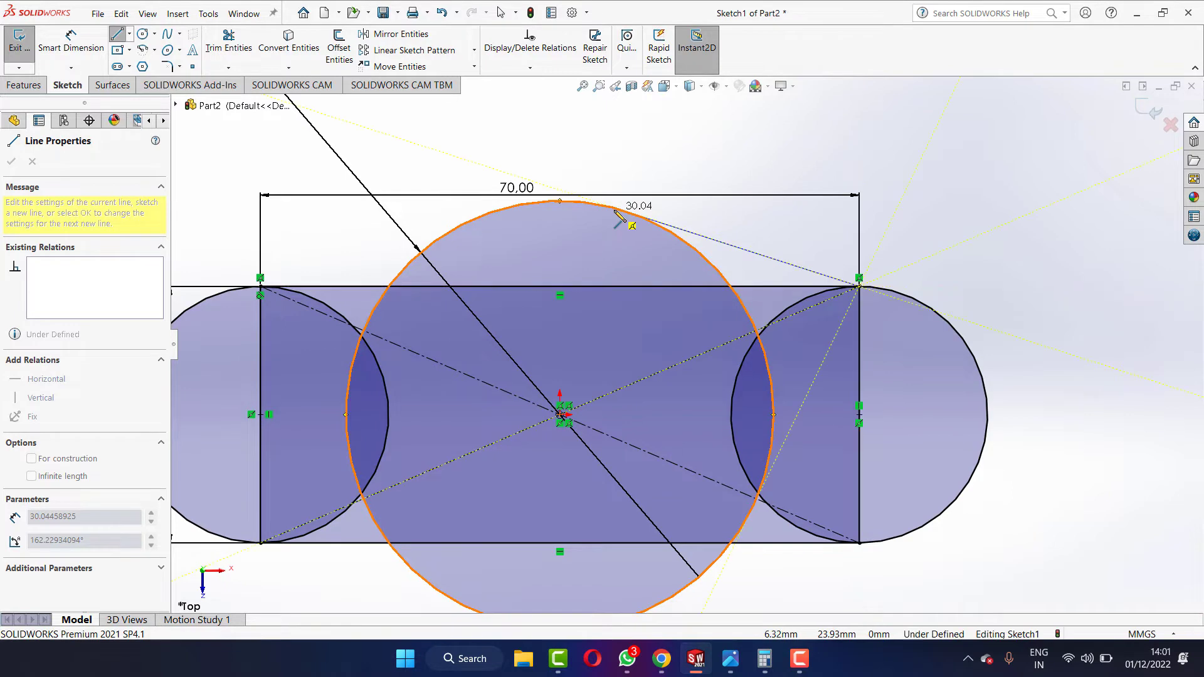
left_click(614, 207)
key("Escape")
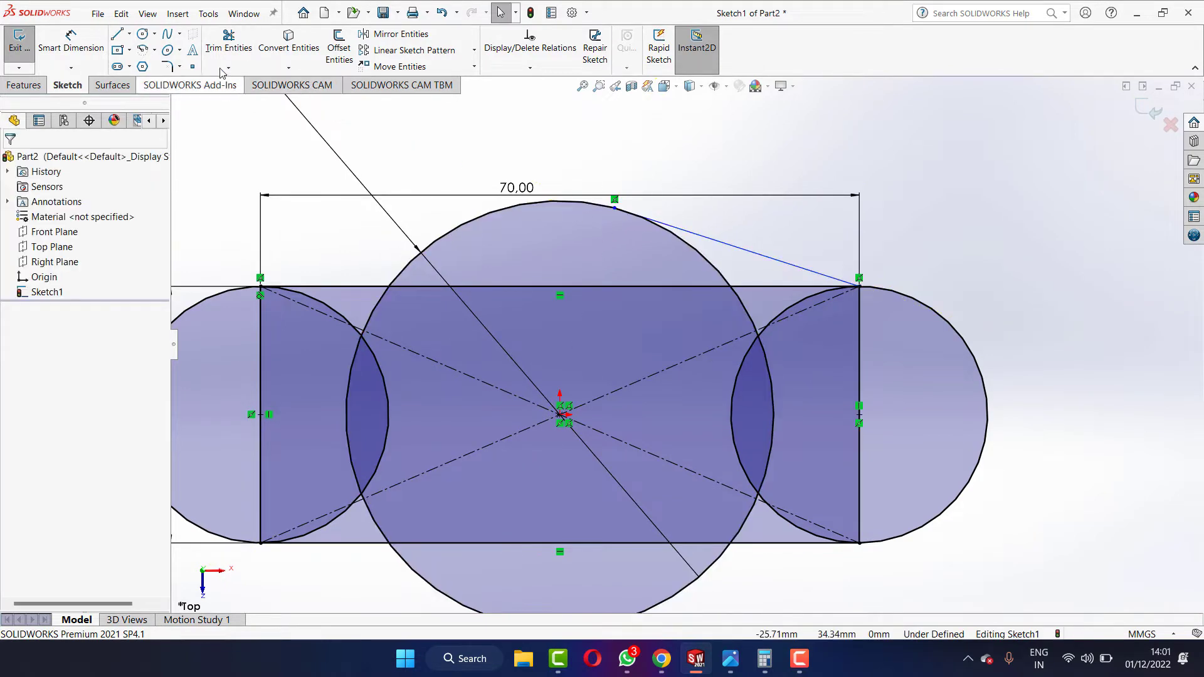
left_click(129, 33)
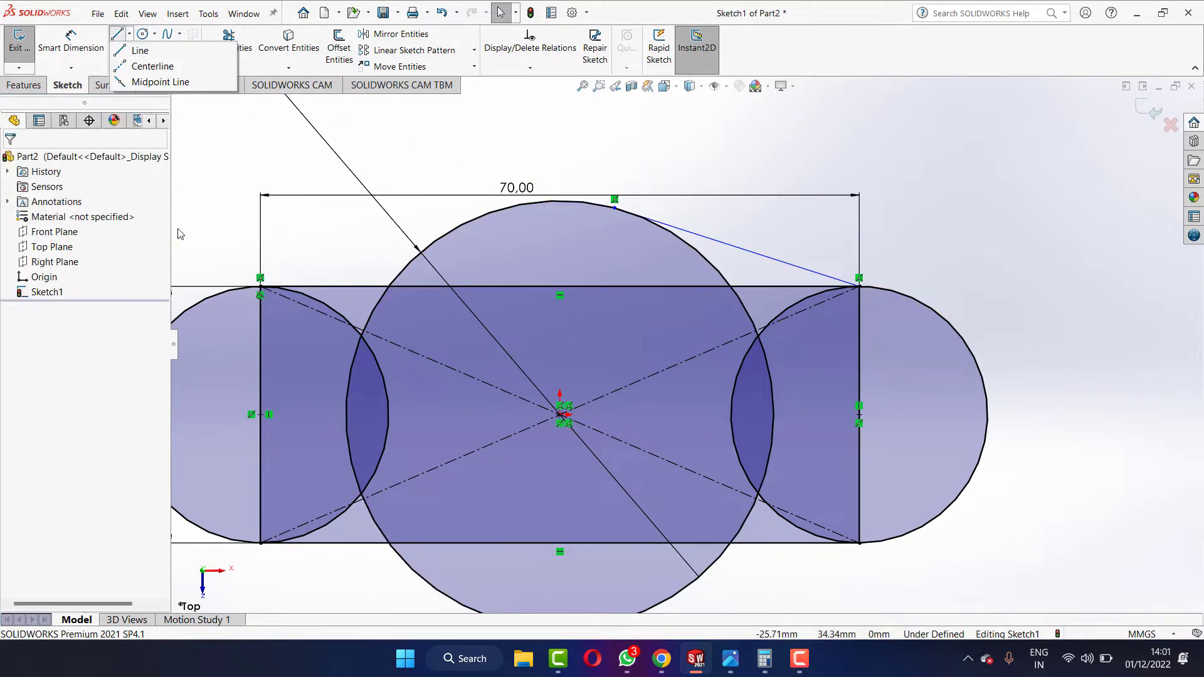
left_click(129, 50)
key("Escape")
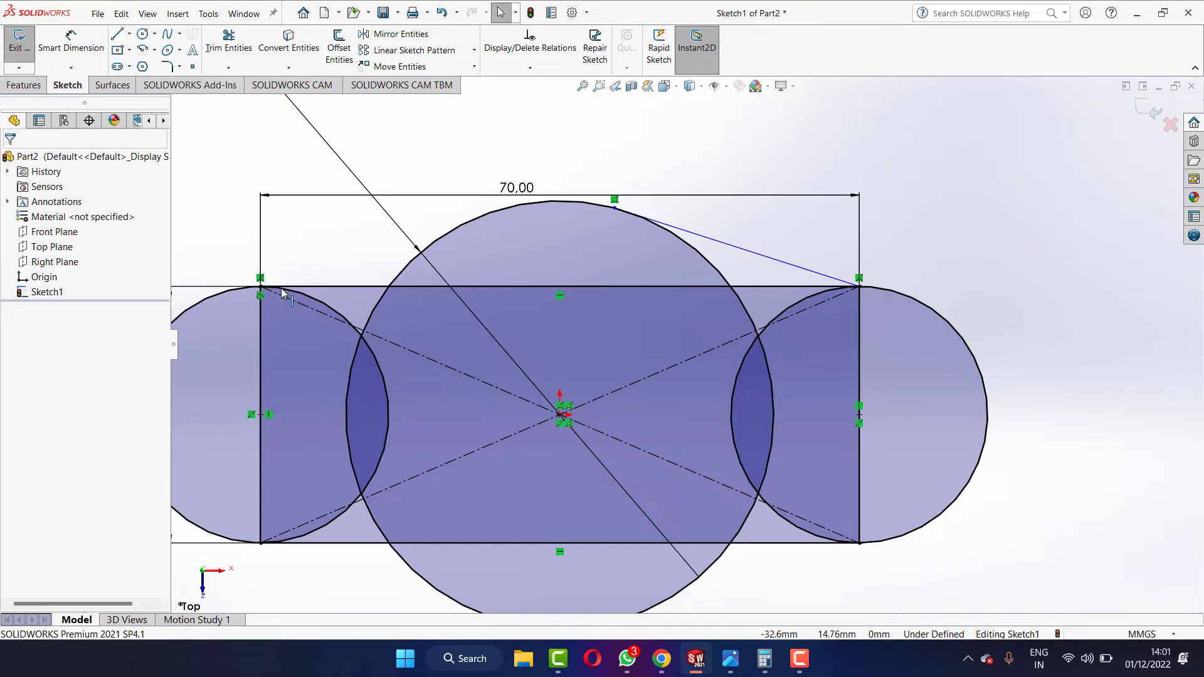
Draw a line from the top-left corner tangent to the Ø50 circle.
left_click(261, 287)
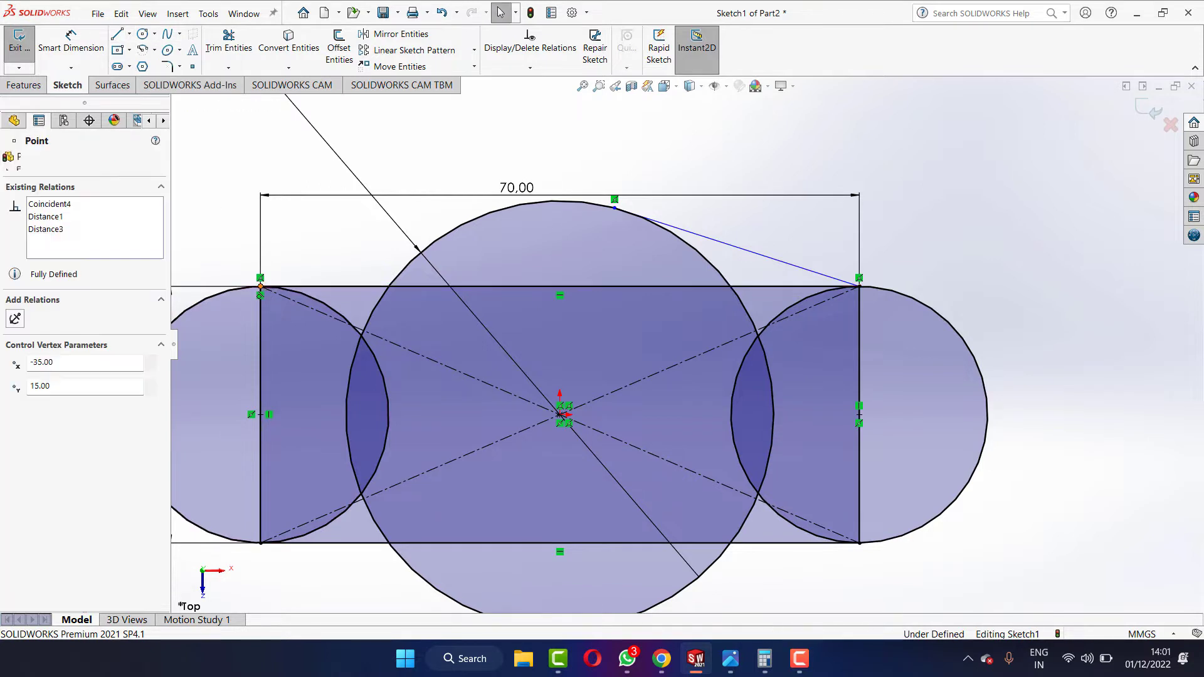
left_click(119, 39)
left_click(261, 287)
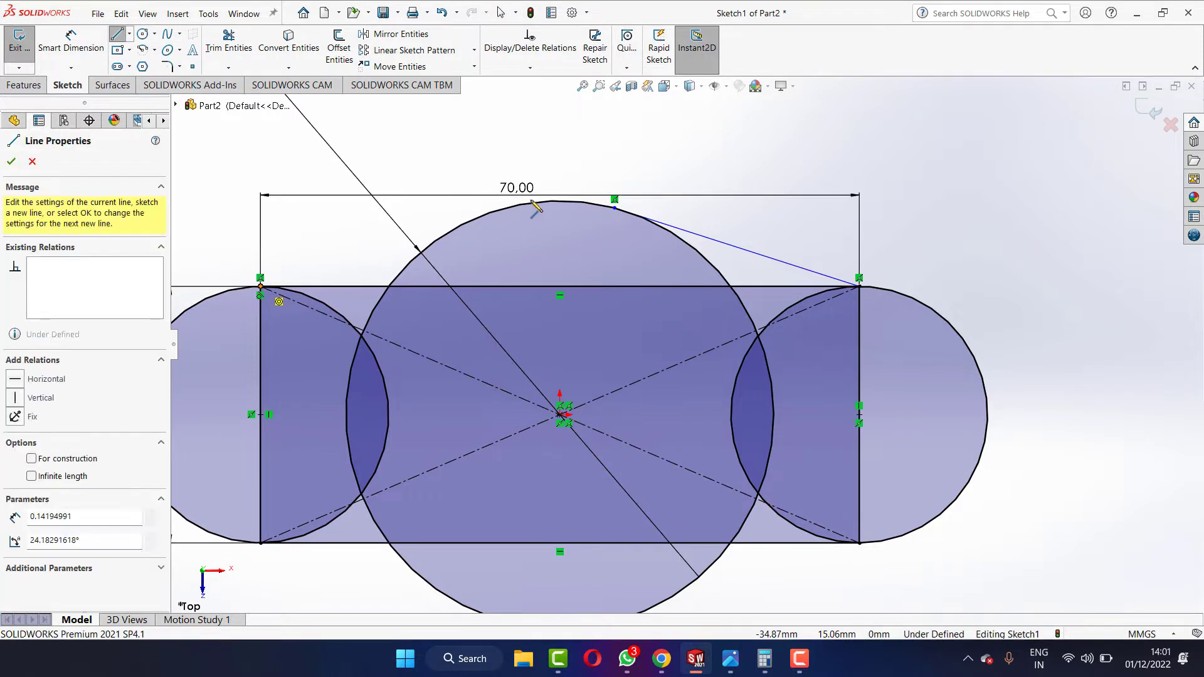
left_click(480, 224)
scroll(602, 207, "up", 2)
key("Escape")
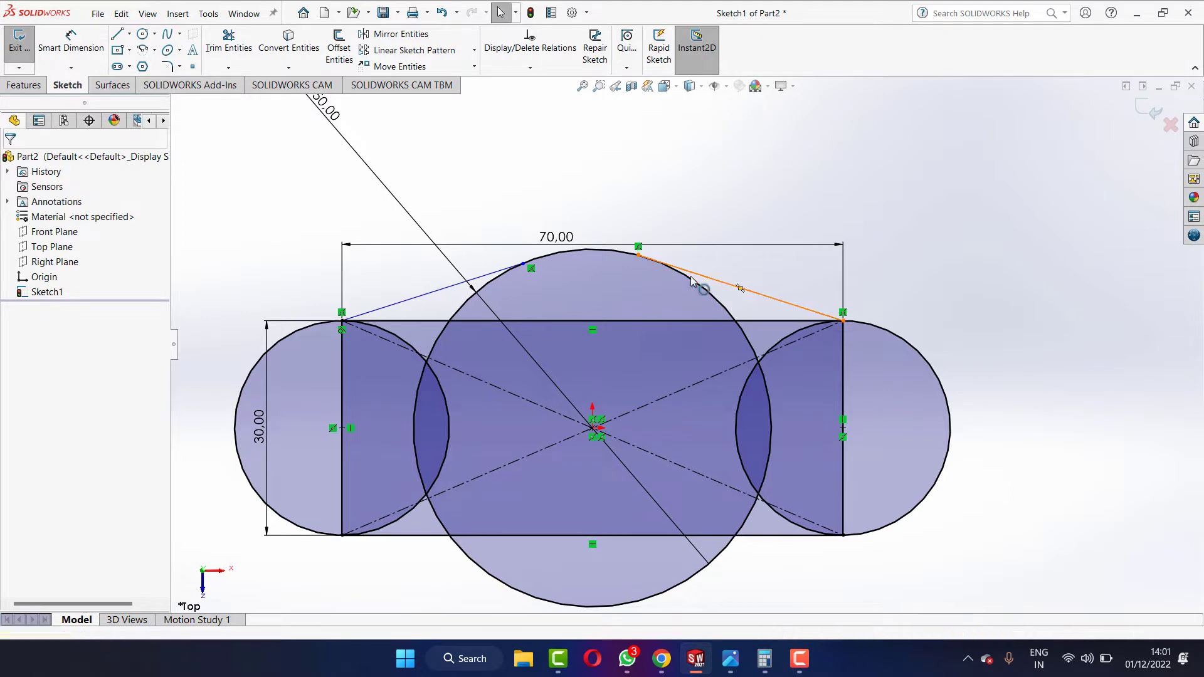
Delete the right line and redraw it from the top-right corner tangent to the circle.
scroll(688, 205, "down", 2)
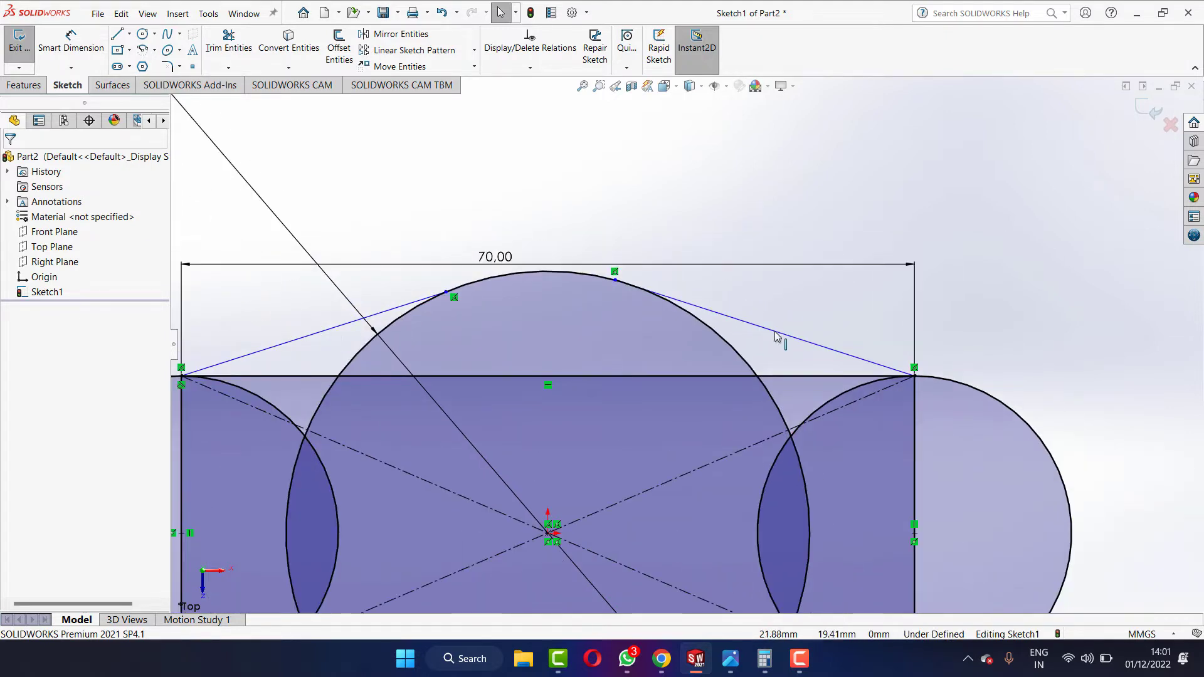
right_click(776, 337)
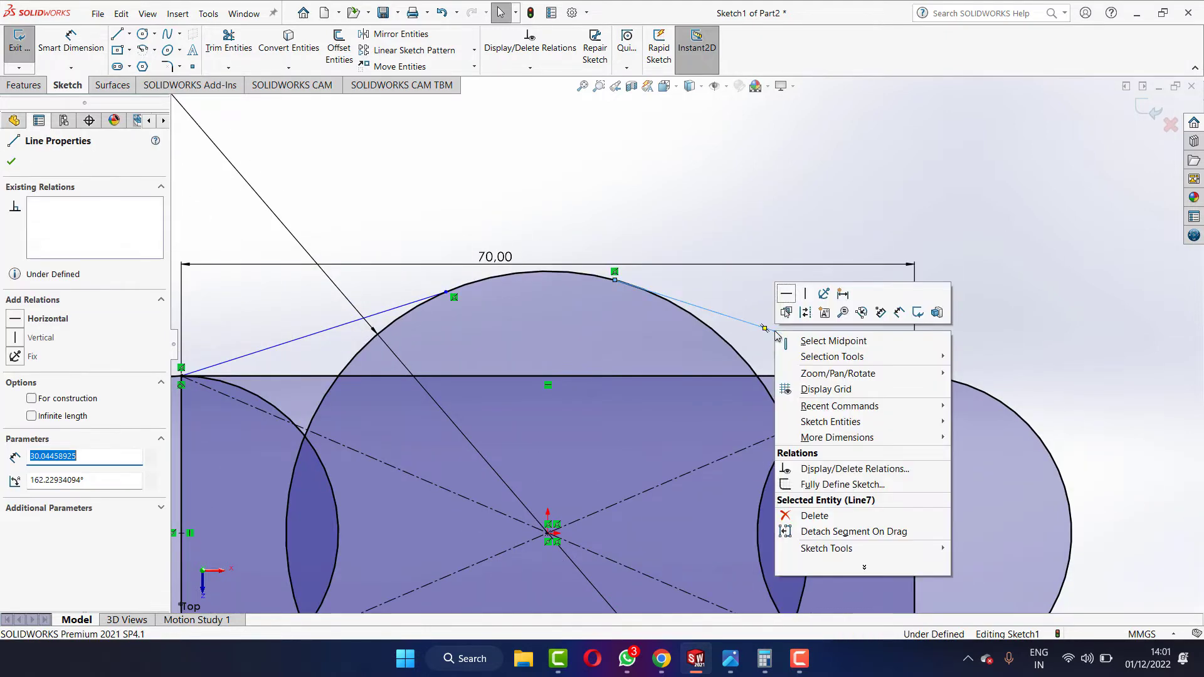
left_click(817, 515)
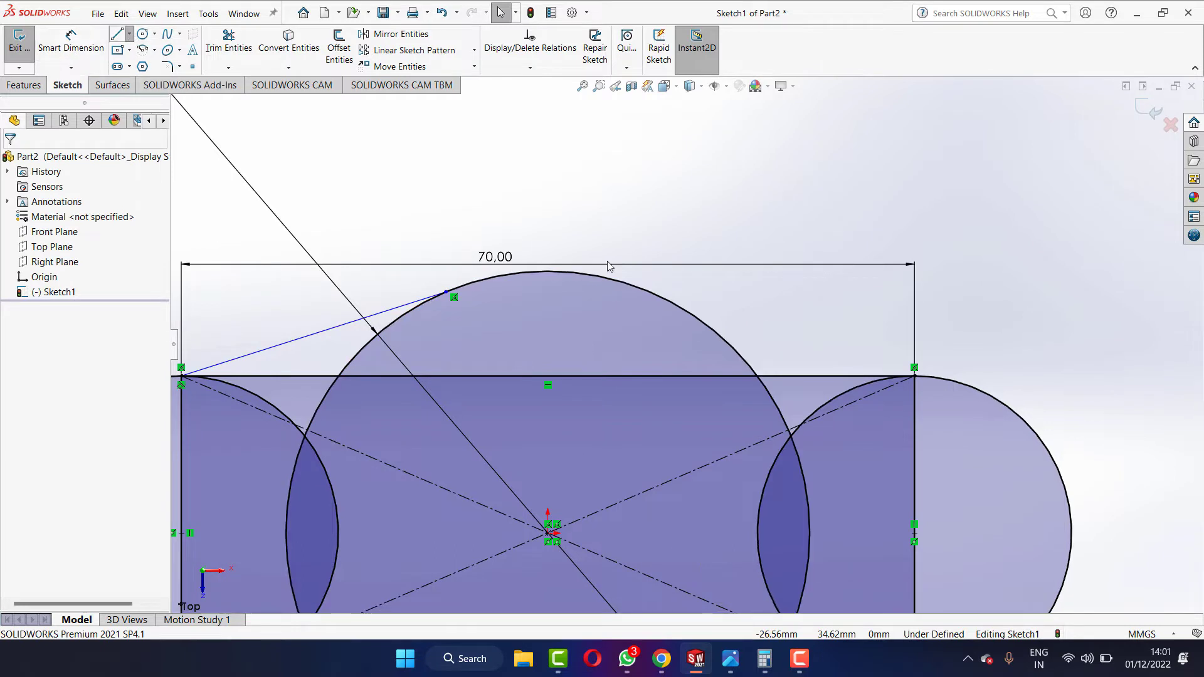
key("l")
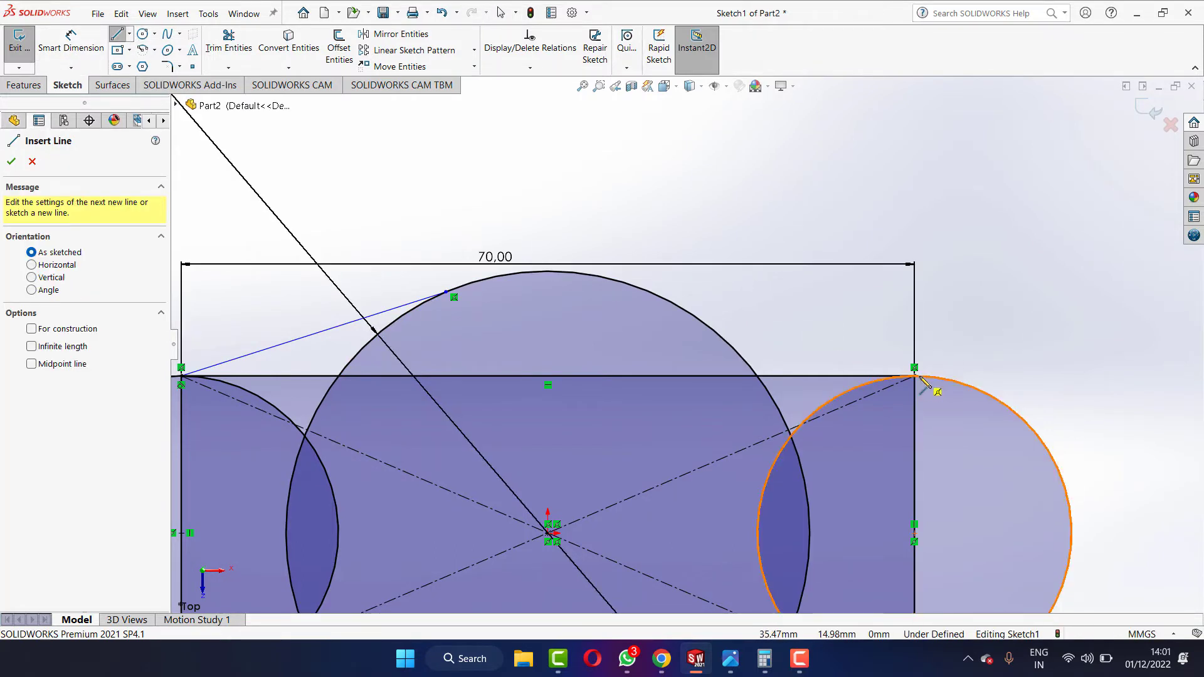
left_click(915, 376)
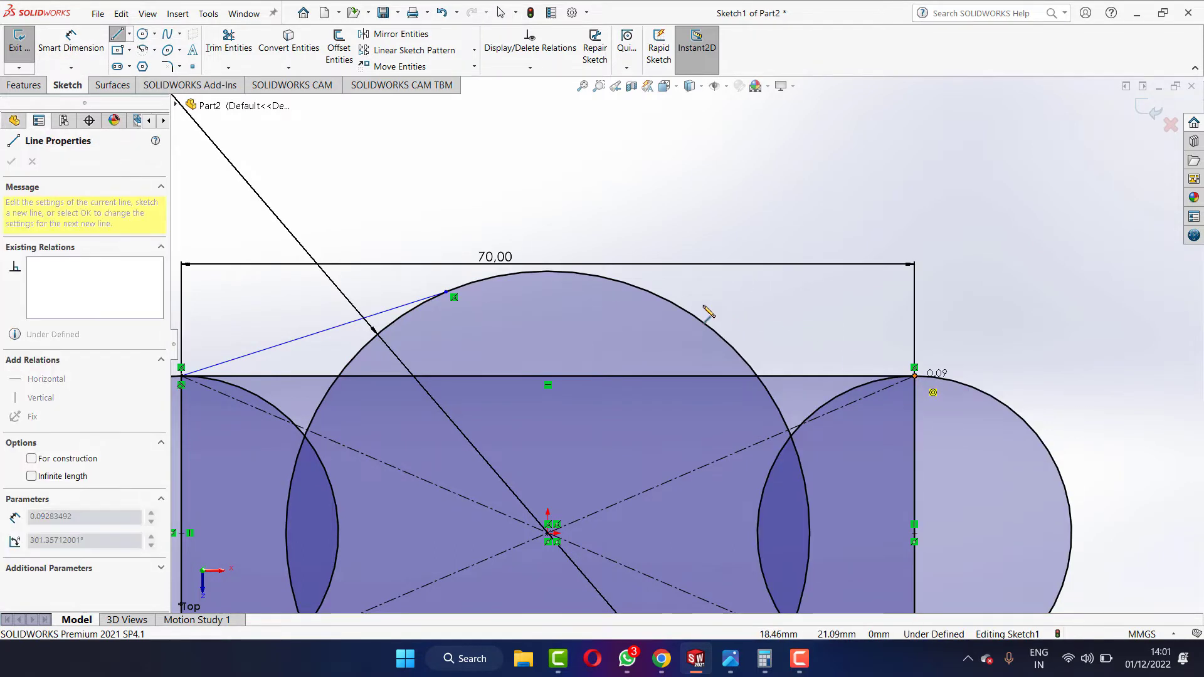
left_click(651, 294)
key("Escape")
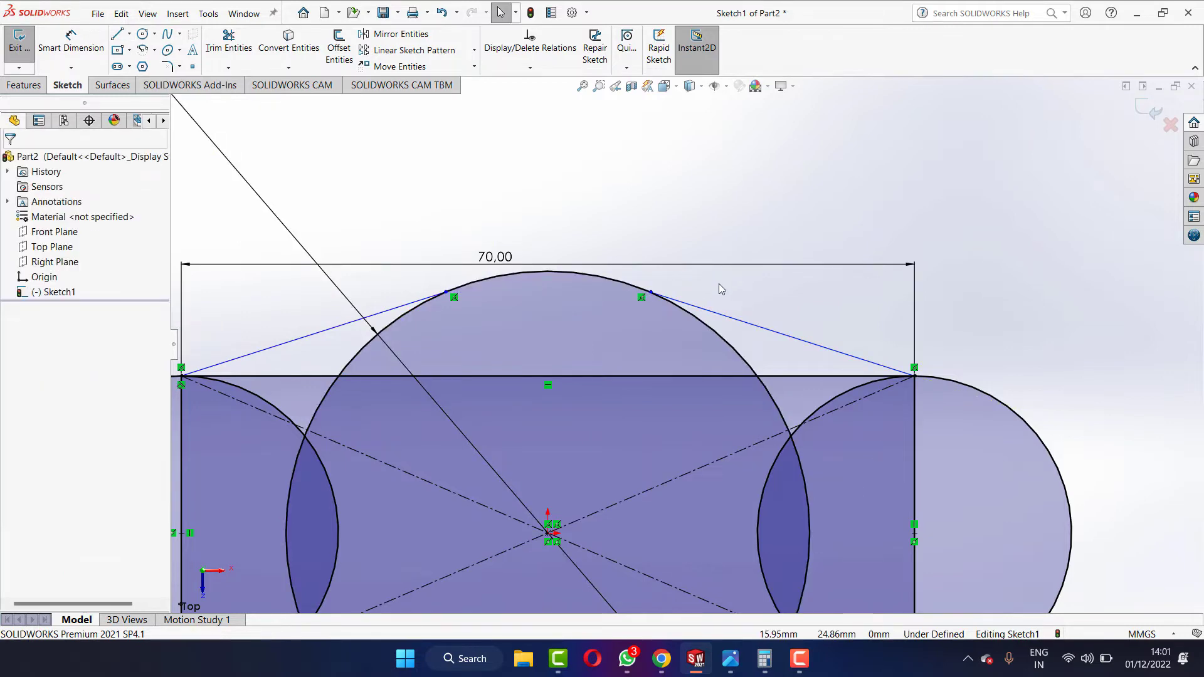
scroll(735, 273, "up", 3)
scroll(615, 400, "up", 1)
scroll(520, 385, "down", 2)
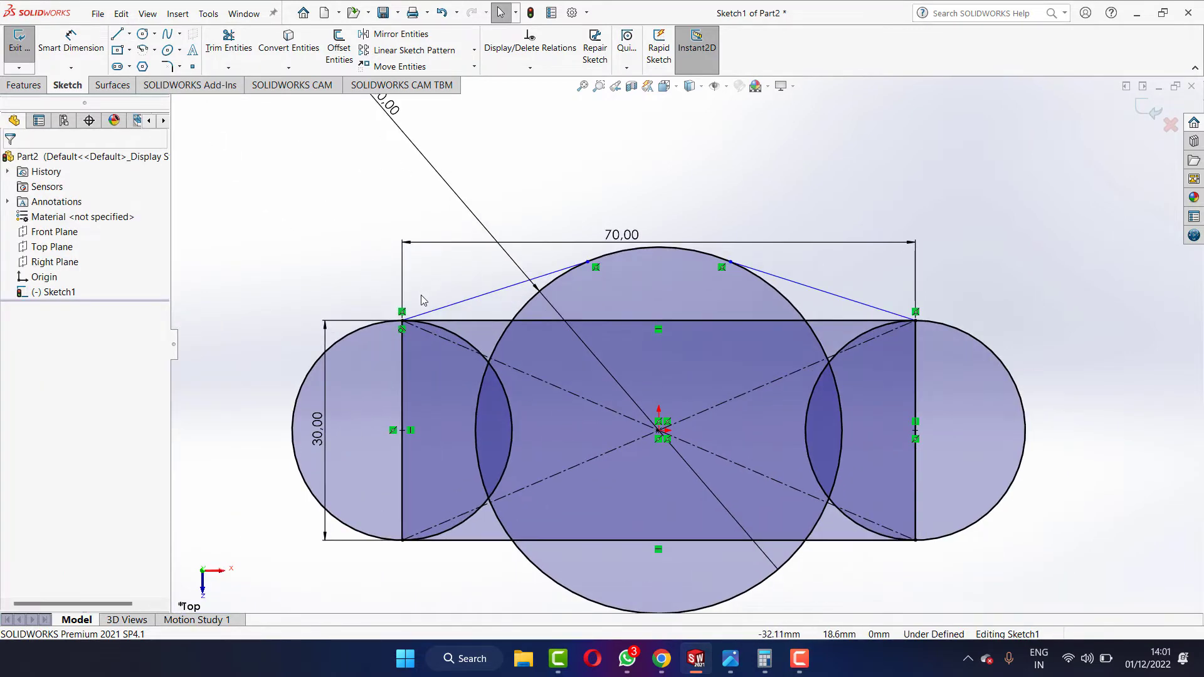
Draw a horizontal centerline between the left and right edge midpoints.
left_click(129, 34)
left_click(145, 62)
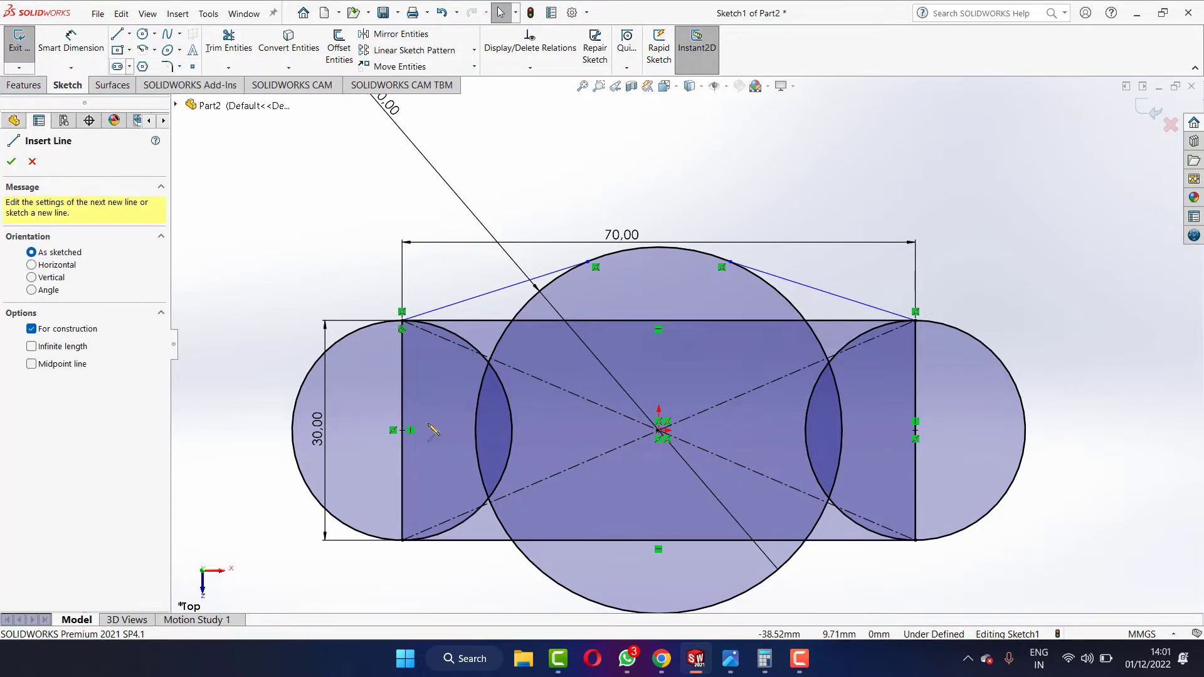
left_click(402, 430)
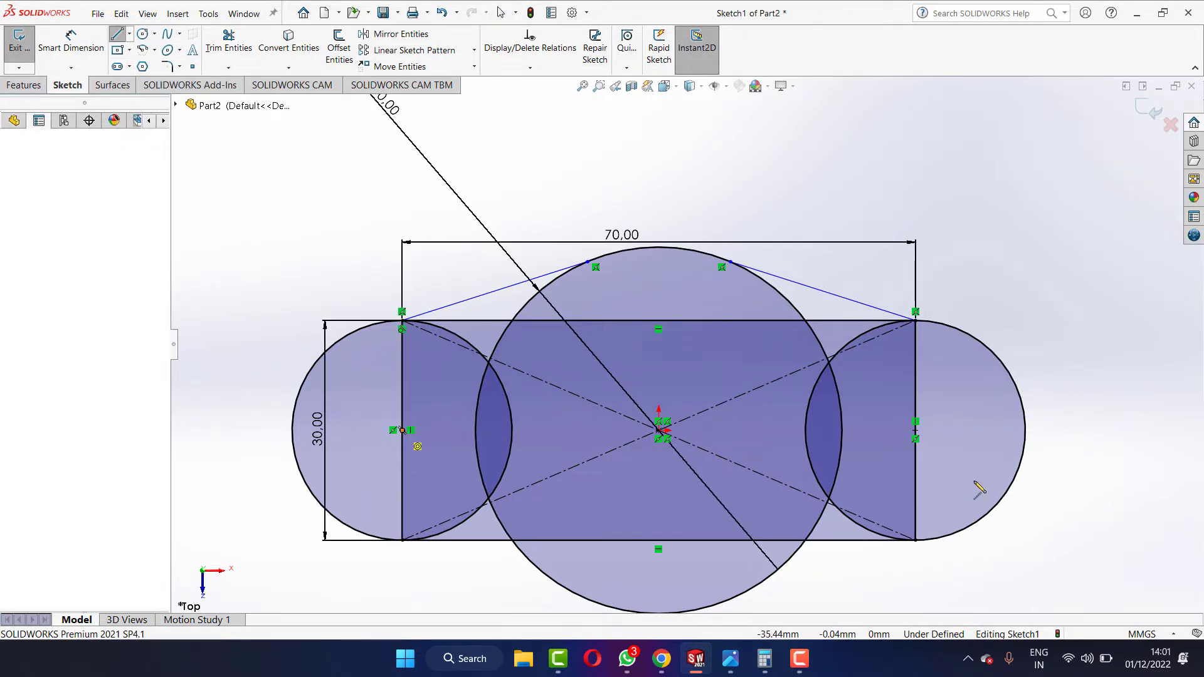
left_click(915, 430)
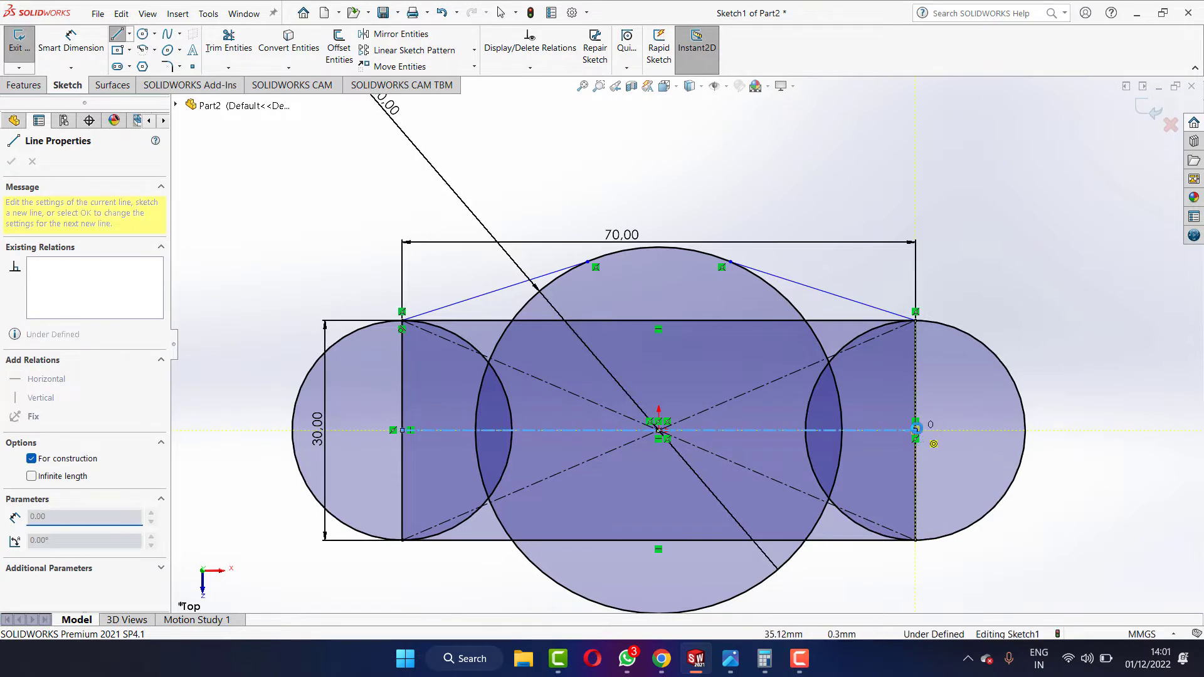
key("Escape")
key("Escape")
left_click(837, 300)
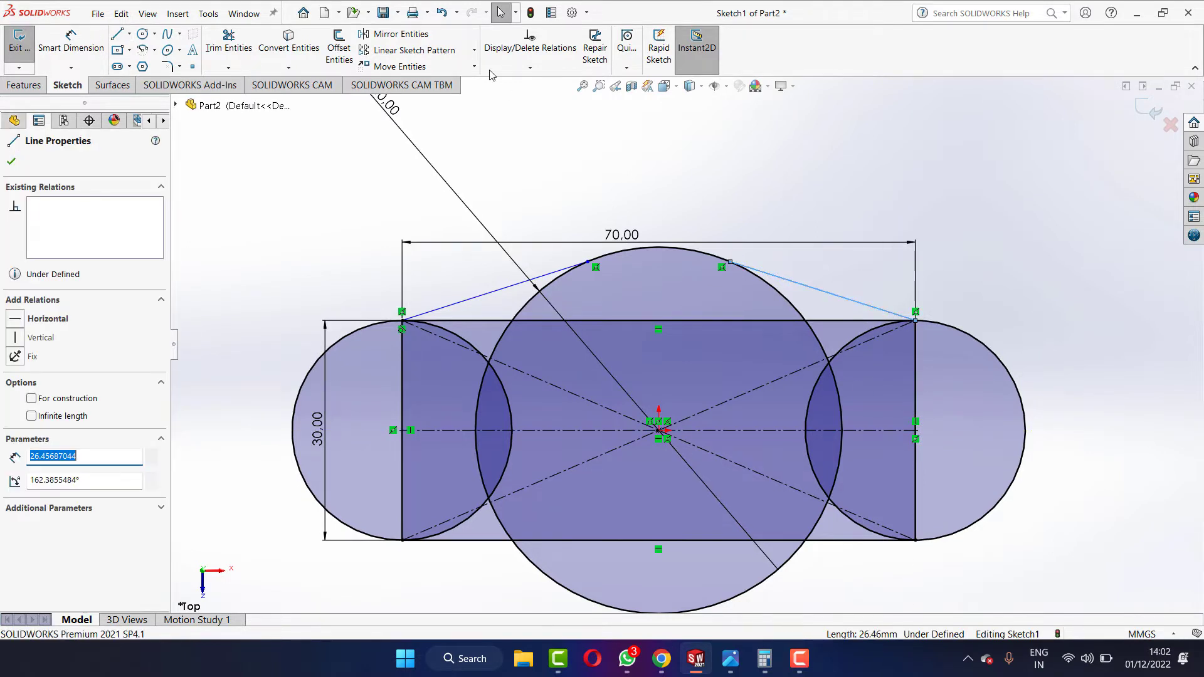
key("Escape")
Mirror both upper tangent lines about the horizontal centerline.
left_click(385, 37)
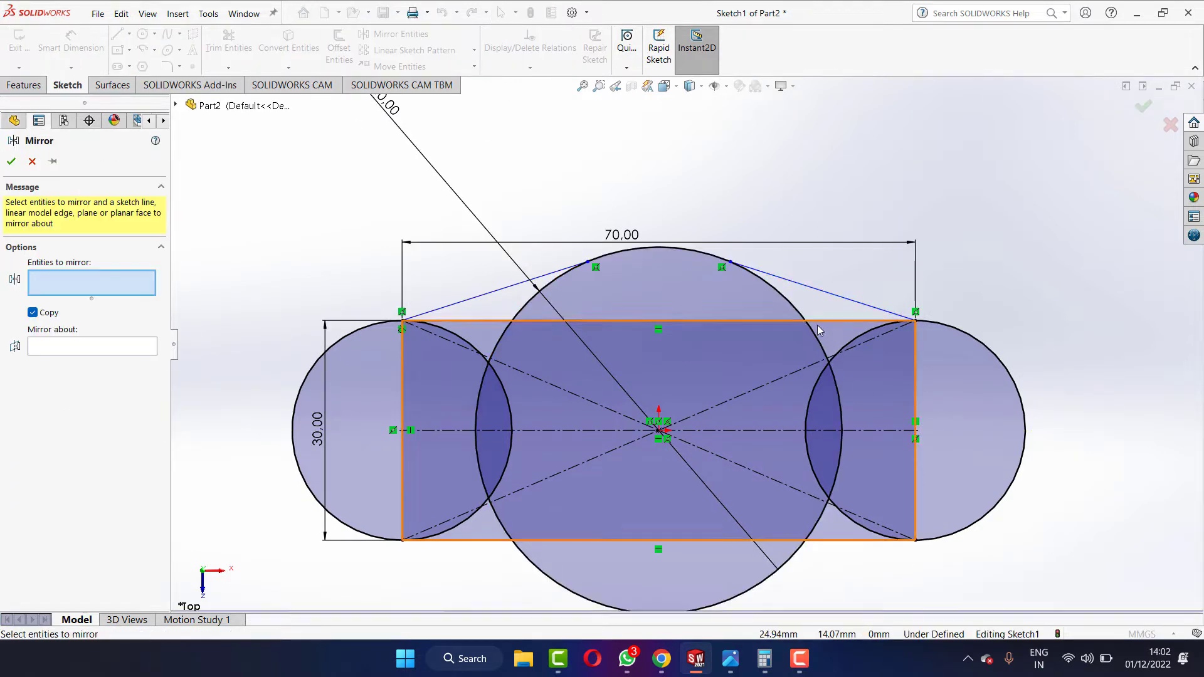
left_click(810, 287)
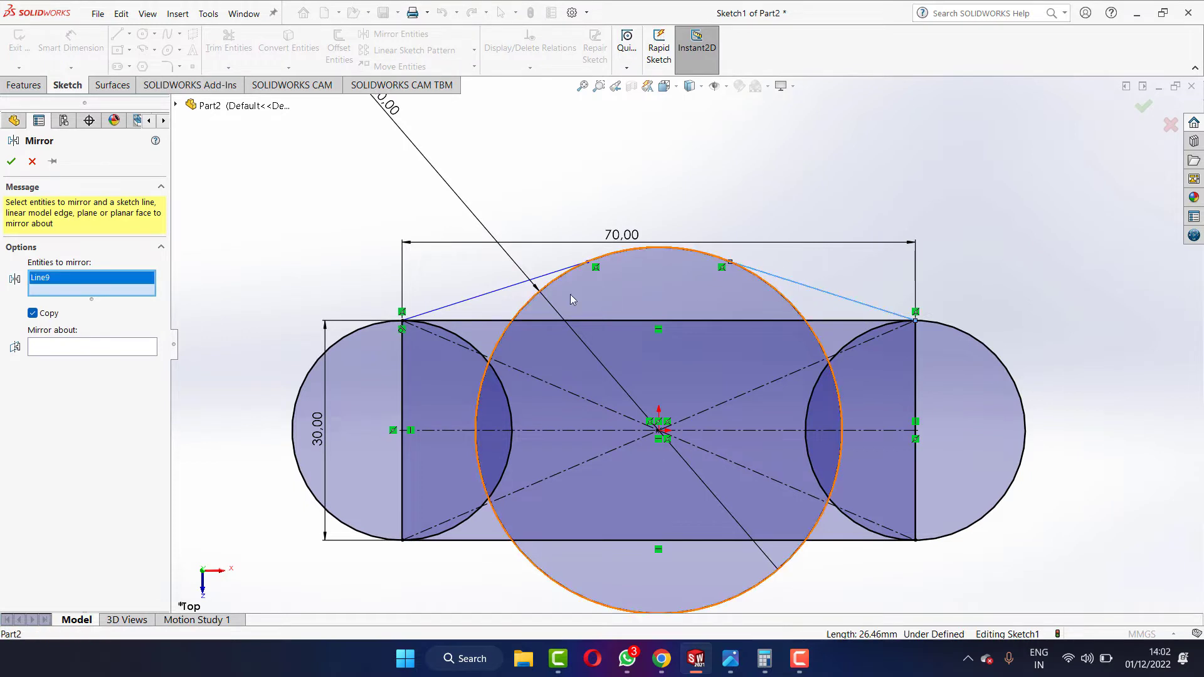
left_click(511, 289)
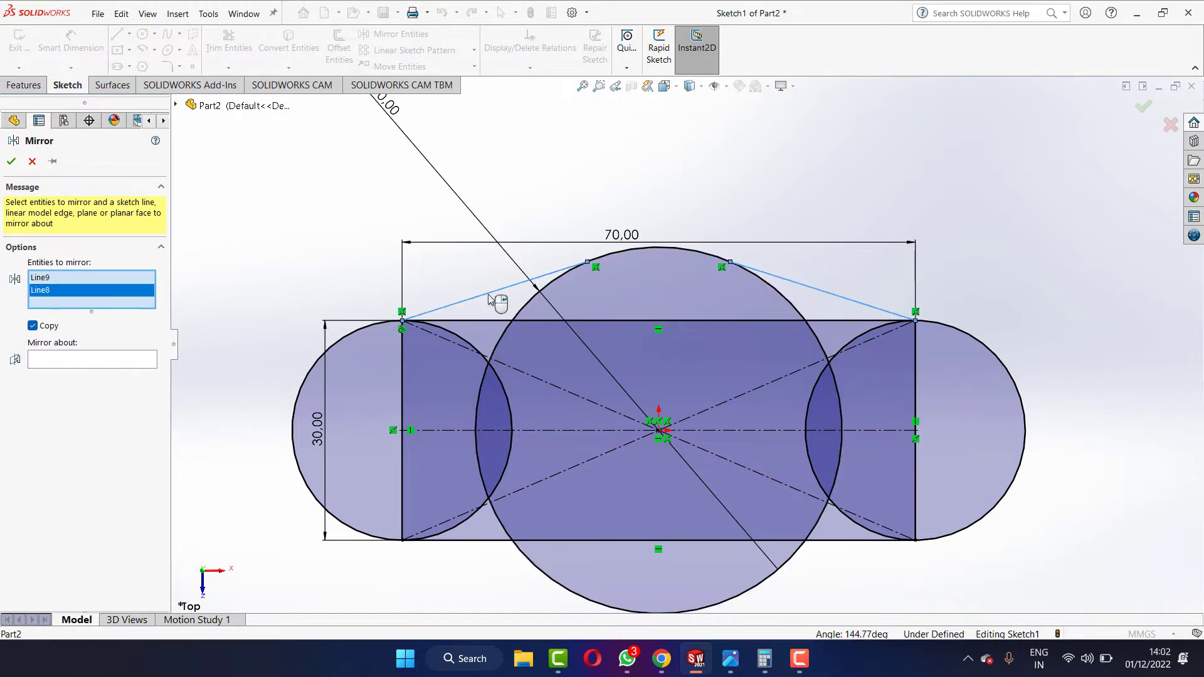
left_click(121, 358)
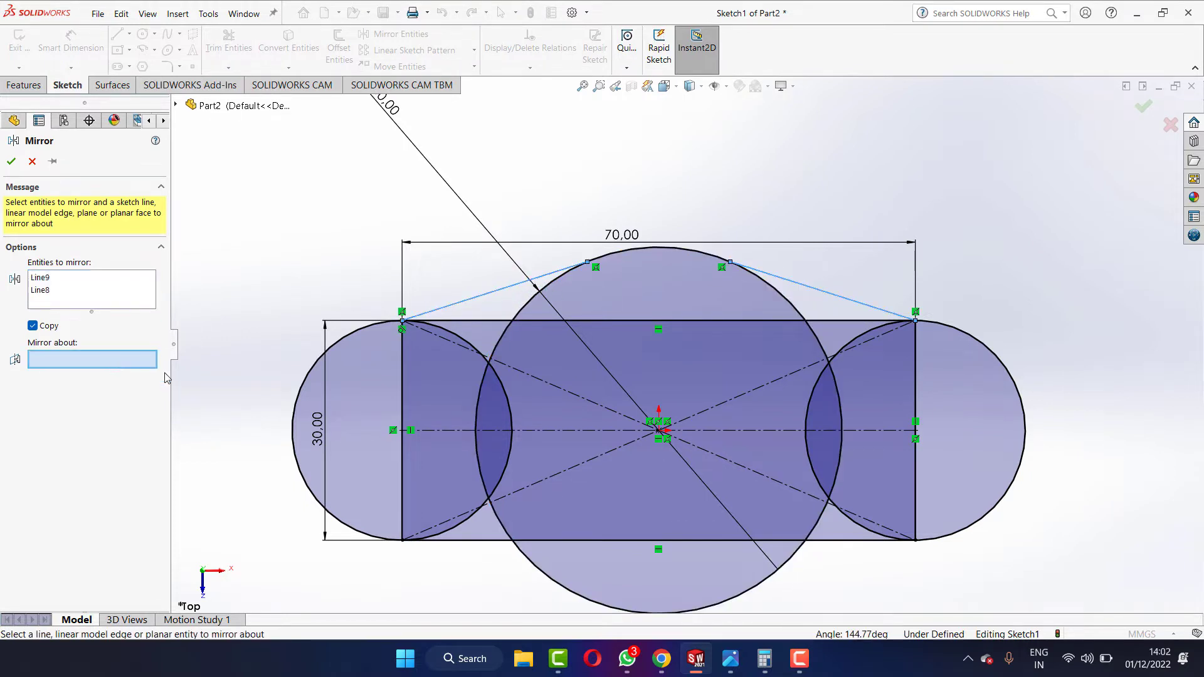
left_click(776, 430)
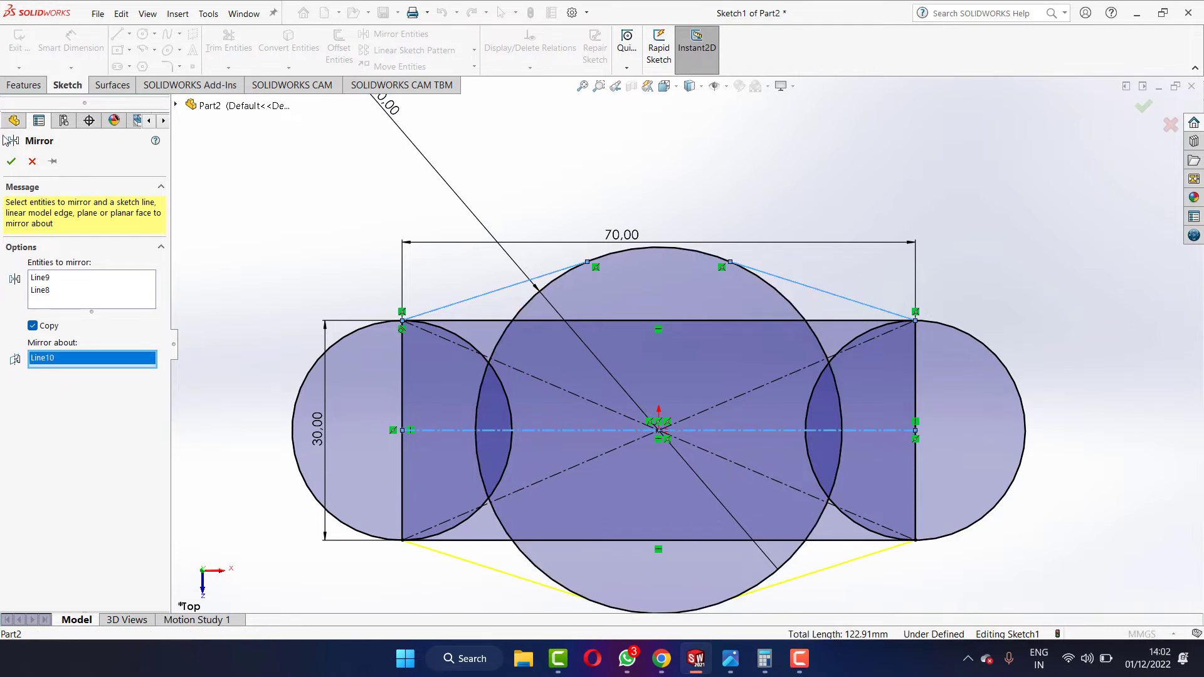
left_click(12, 161)
scroll(696, 342, "up", 1)
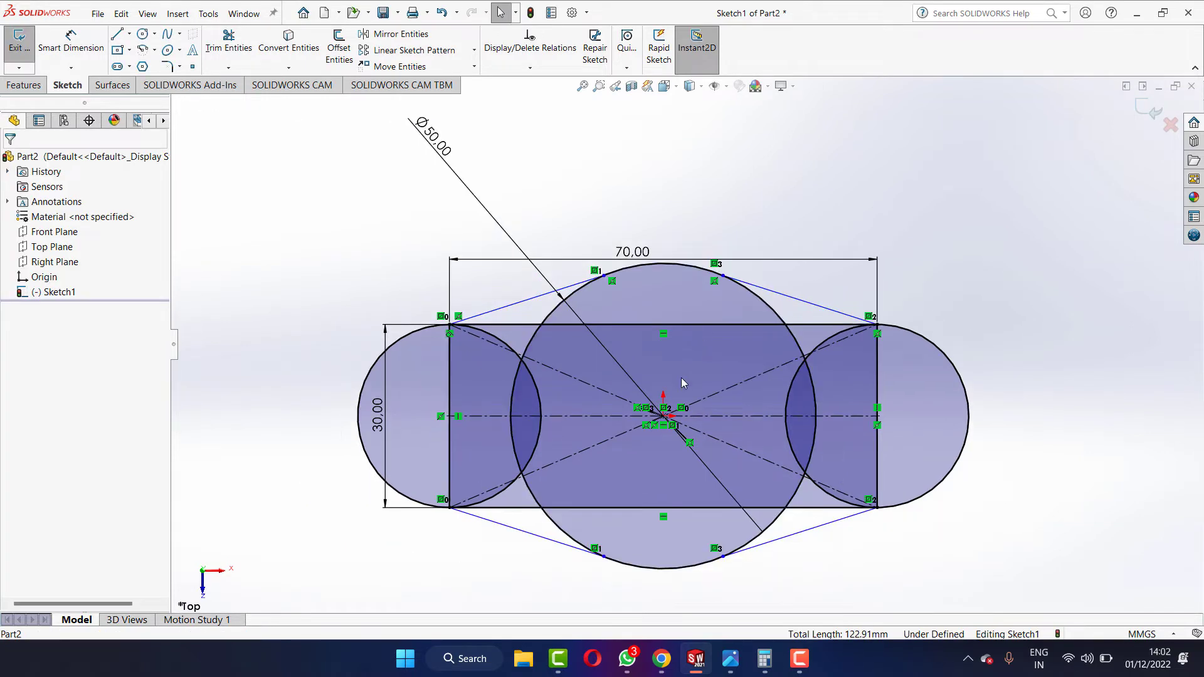
Power-trim the inner circle arcs, rectangle edges and centerline segments.
left_click(228, 40)
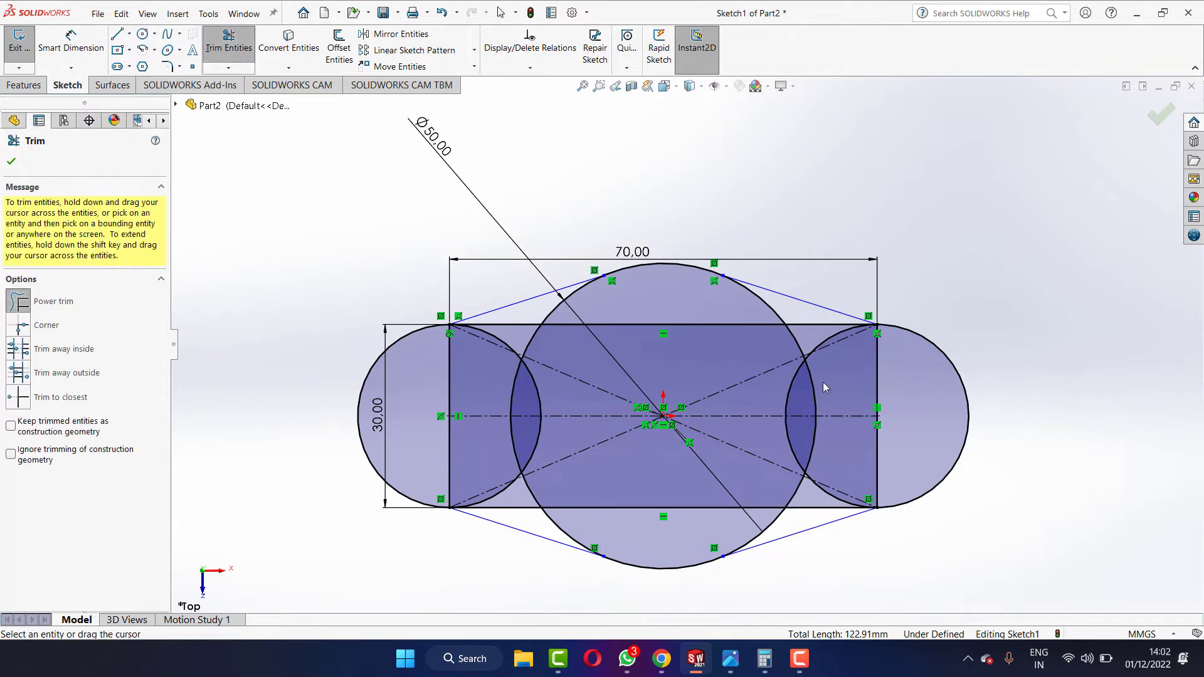
mouse_move(729, 378)
left_mouse_down()
mouse_move(742, 445)
mouse_move(827, 350)
mouse_move(766, 313)
mouse_move(683, 373)
left_mouse_up()
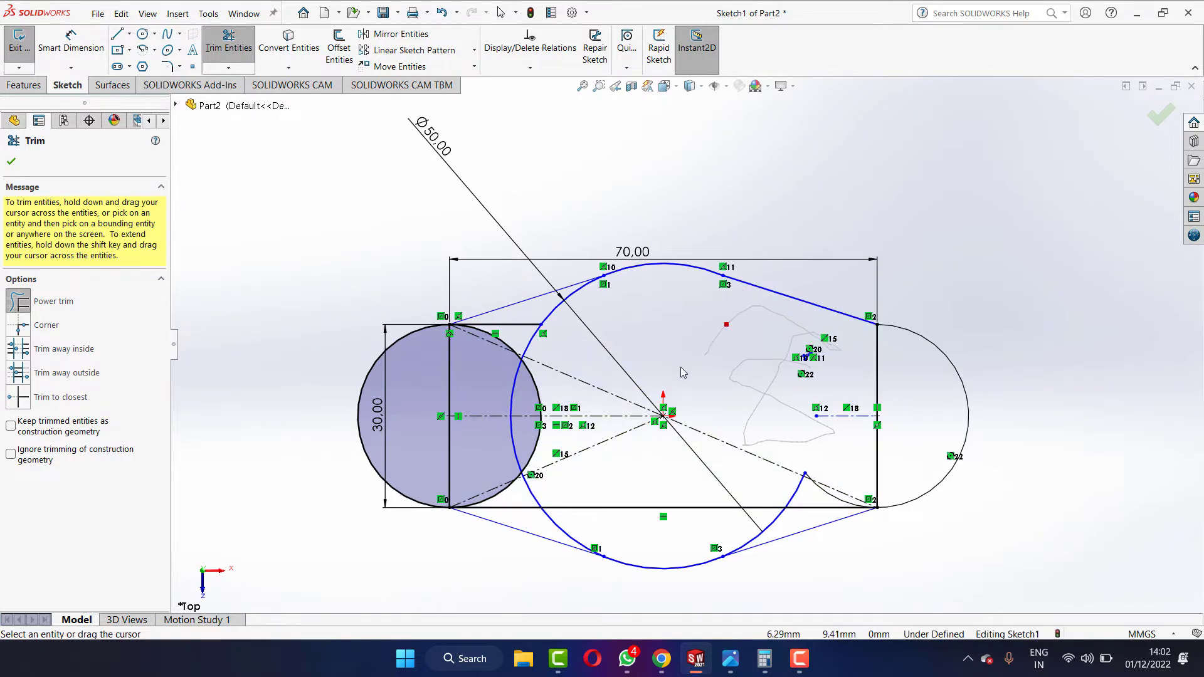
mouse_move(585, 389)
left_mouse_down()
mouse_move(653, 491)
mouse_move(715, 516)
left_mouse_up()
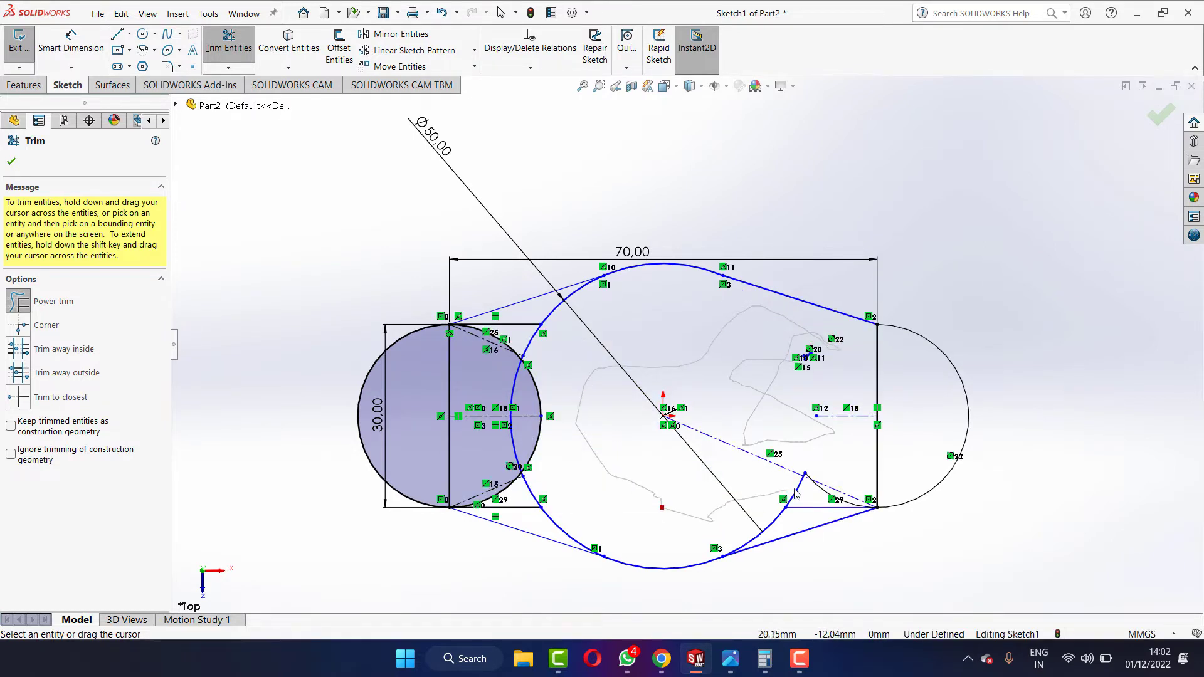
mouse_move(794, 494)
left_mouse_down()
mouse_move(819, 497)
mouse_move(780, 506)
mouse_move(880, 399)
mouse_move(877, 419)
mouse_move(834, 431)
mouse_move(515, 411)
mouse_move(524, 376)
mouse_move(578, 318)
mouse_move(486, 358)
mouse_move(523, 465)
left_mouse_up()
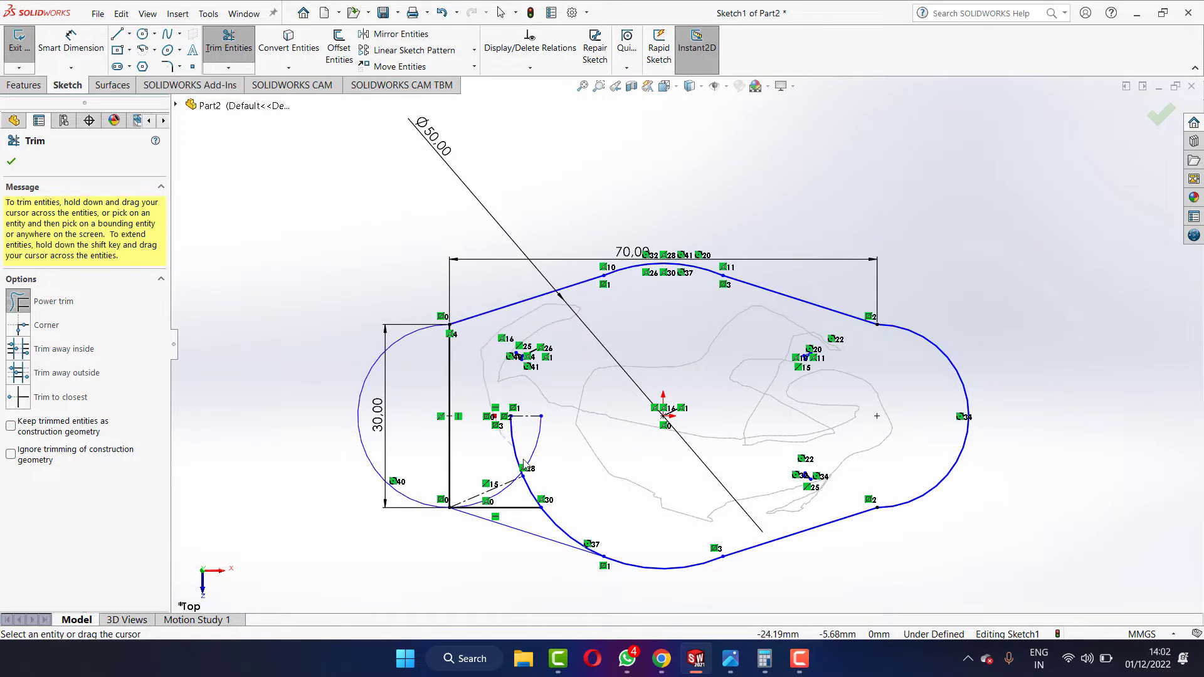
left_click_drag(566, 497, 514, 491)
mouse_move(508, 499)
left_mouse_down()
mouse_move(559, 518)
mouse_move(465, 443)
mouse_move(443, 397)
mouse_move(838, 452)
left_mouse_up()
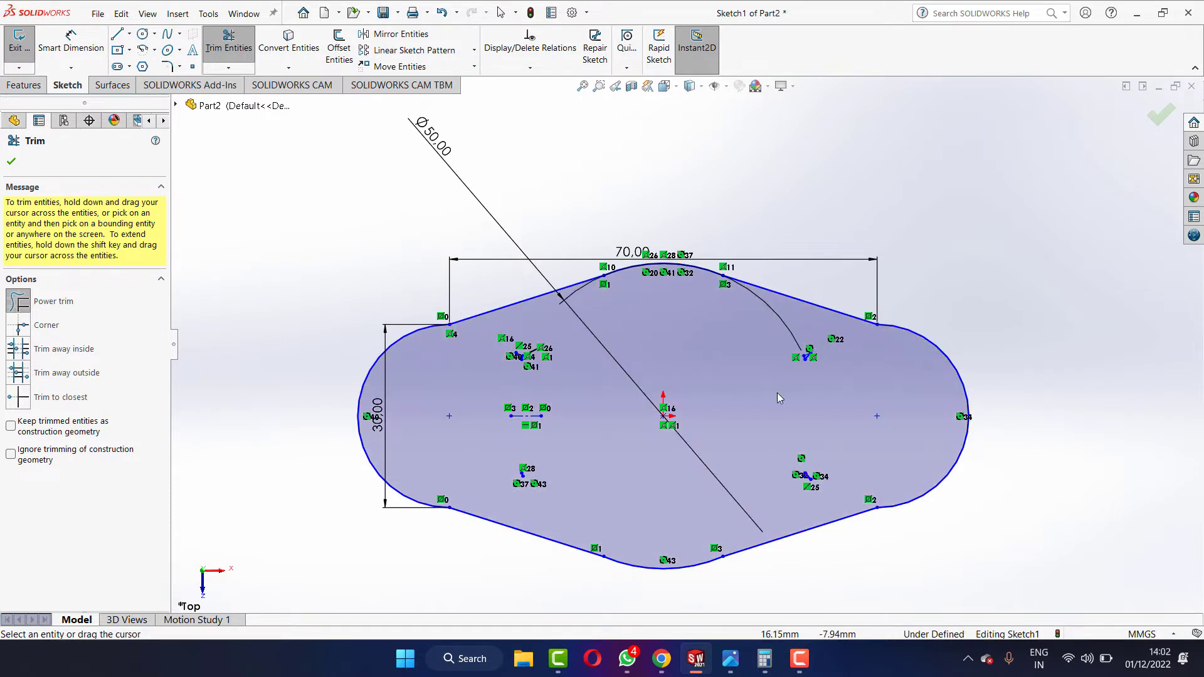
Compare the trimmed flange outline against the reference drawing.
scroll(641, 407, "down", 2)
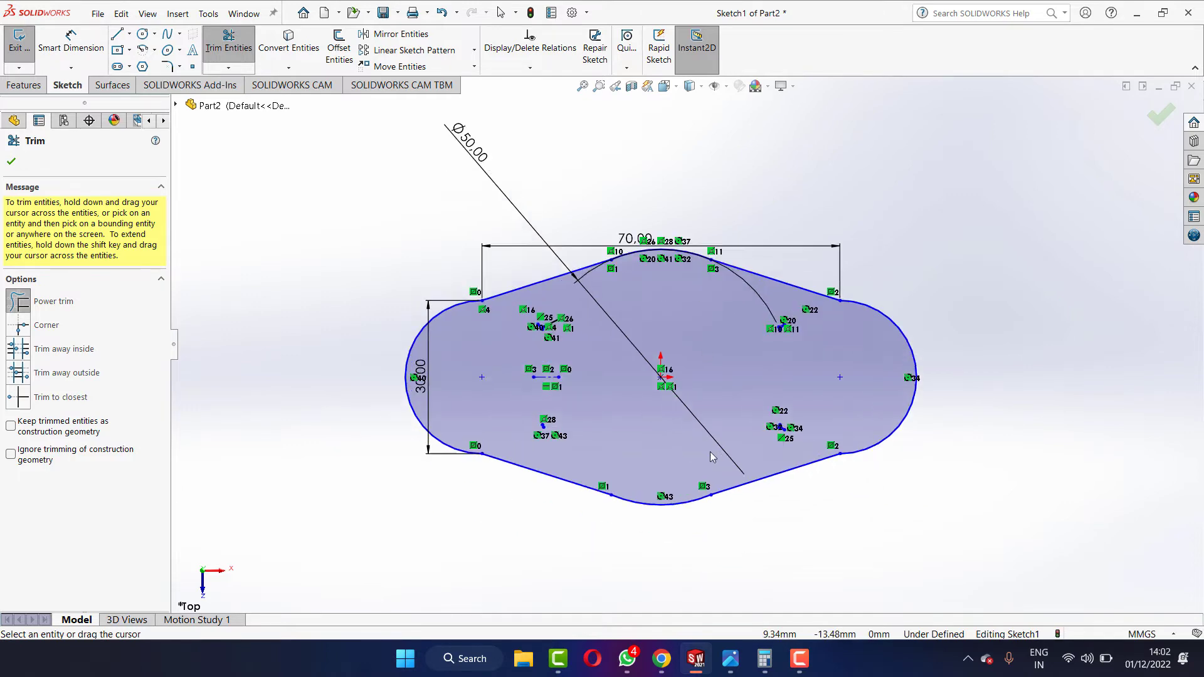
scroll(697, 432, "up", 4)
left_click(731, 658)
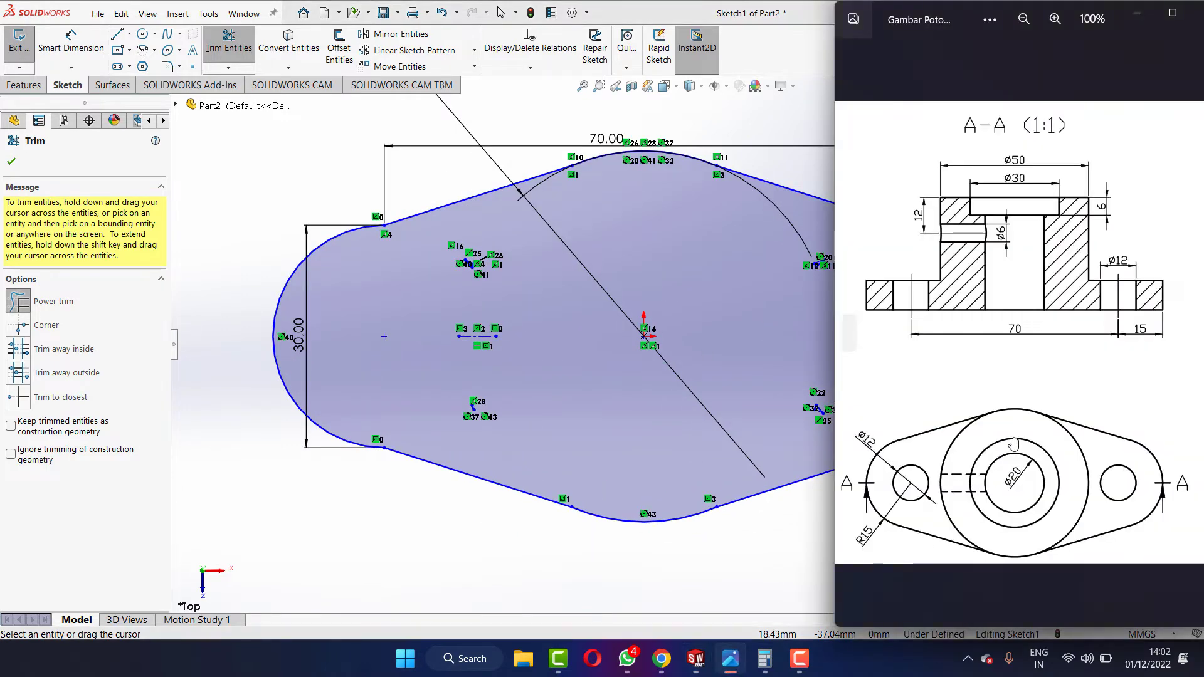
scroll(1018, 260, "up", 1)
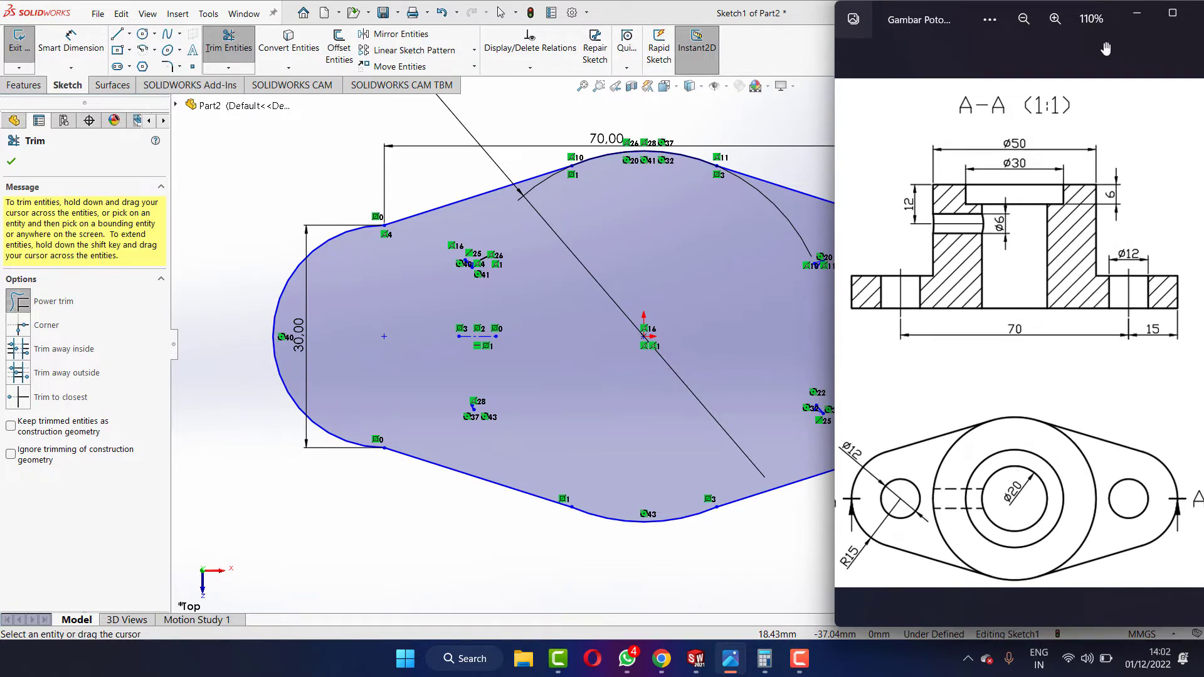
left_click(1137, 12)
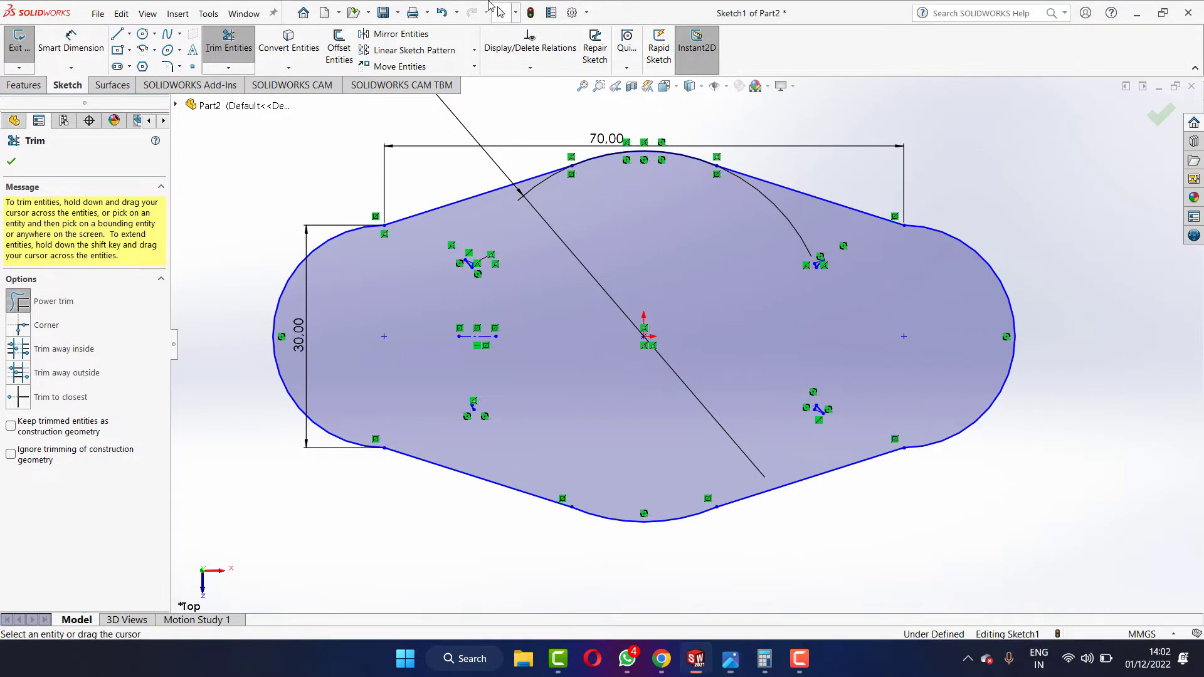
Draw a circle at the origin and dimension it to 20 mm diameter.
left_click(143, 35)
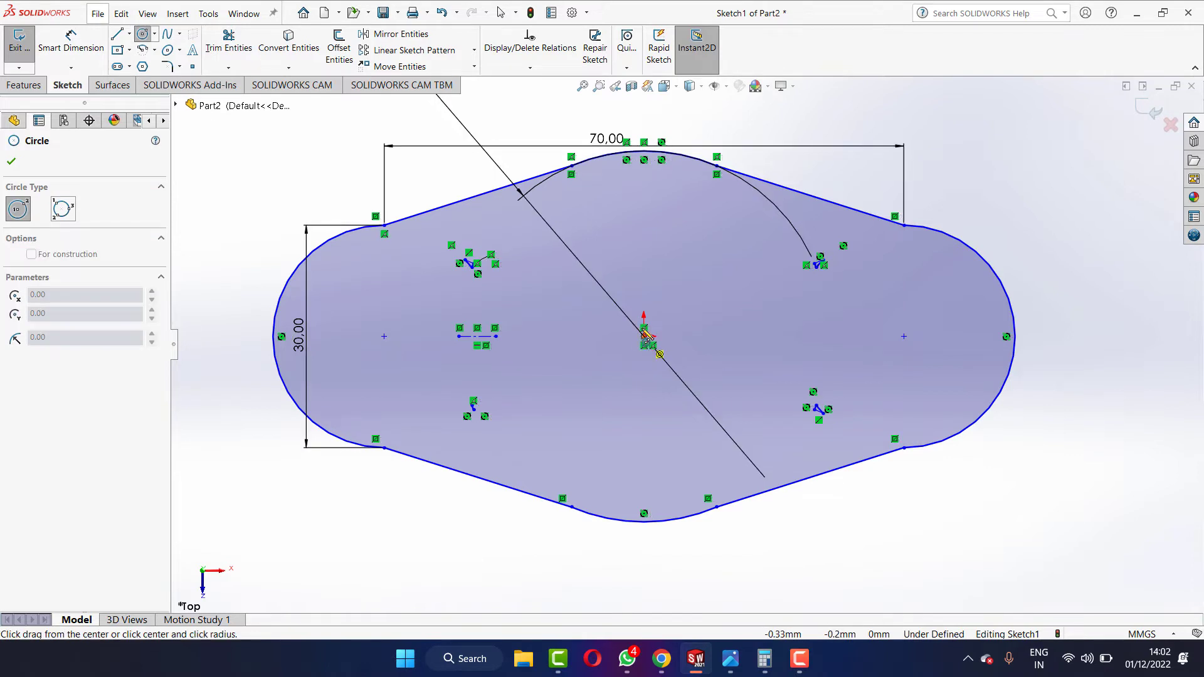
left_click_drag(644, 337, 682, 337)
key("Escape")
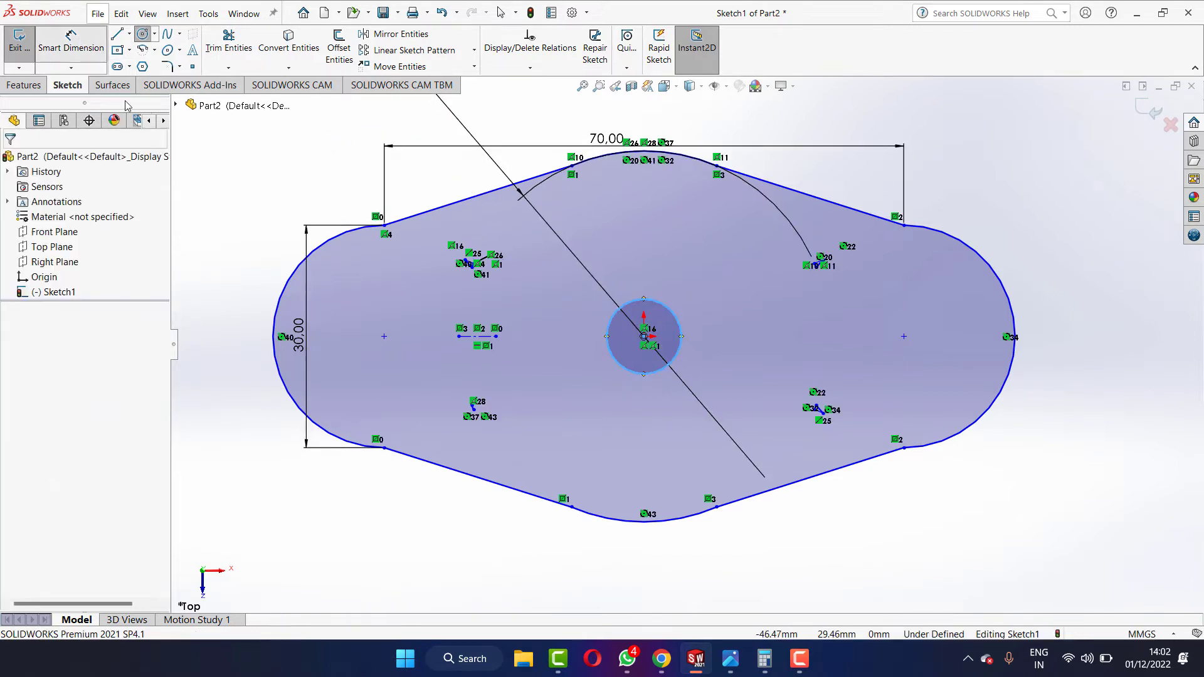
key("d")
left_click(614, 318)
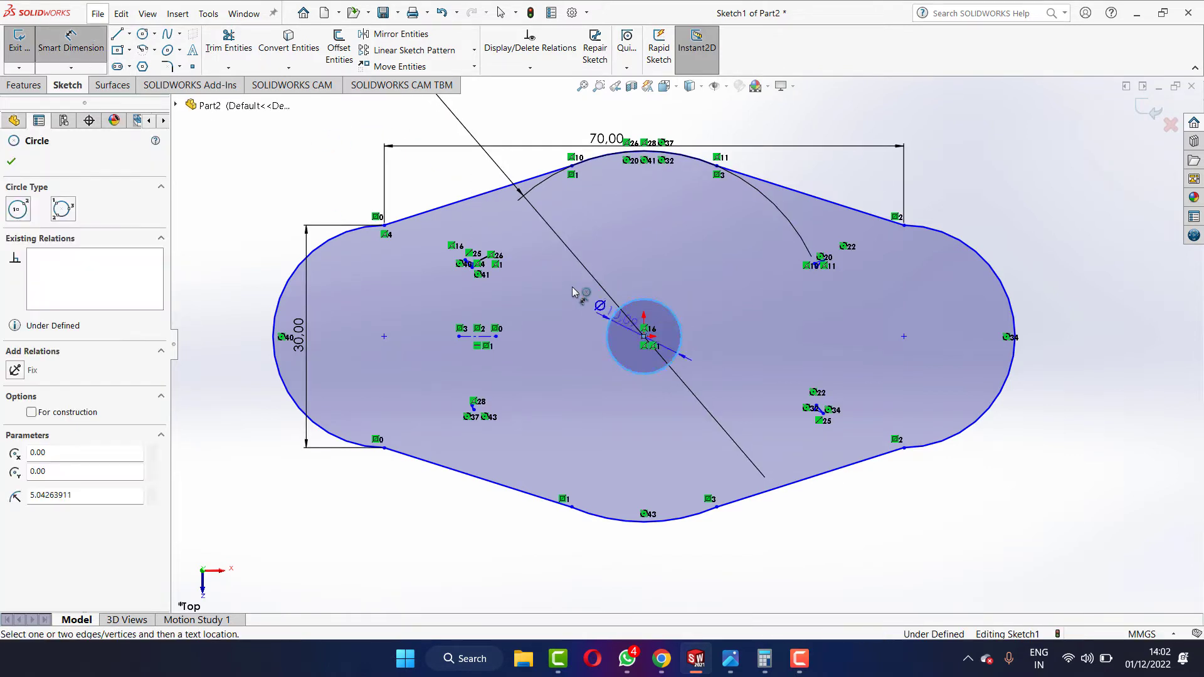
left_click(589, 320)
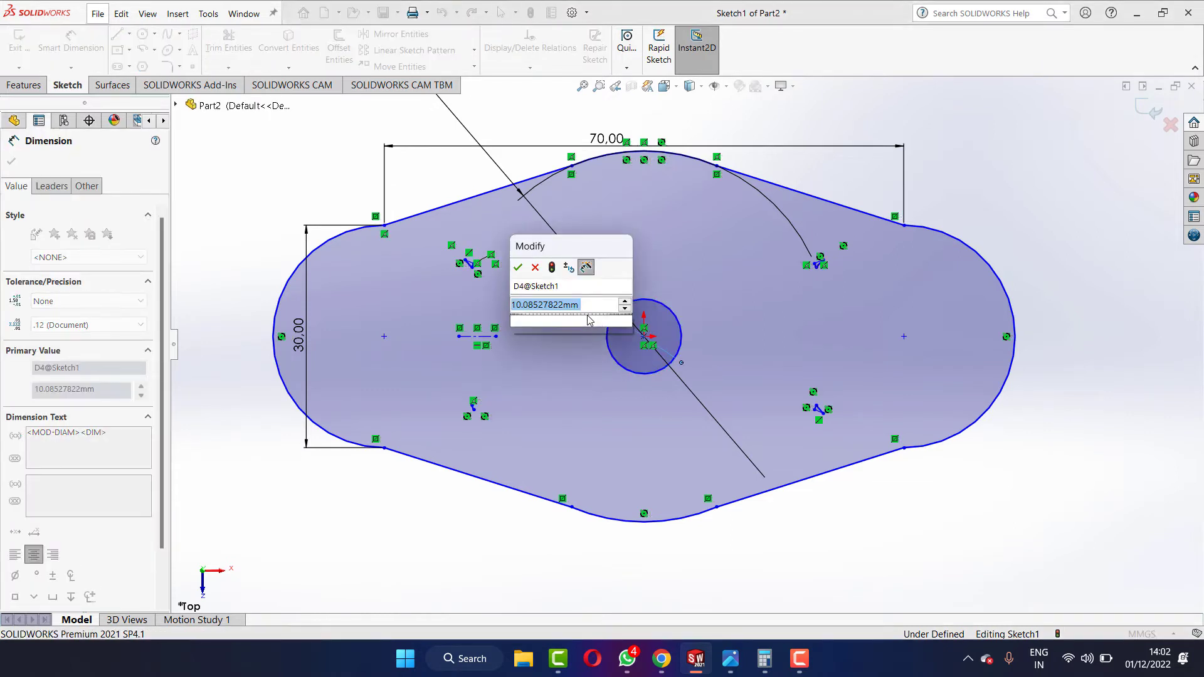
type("20")
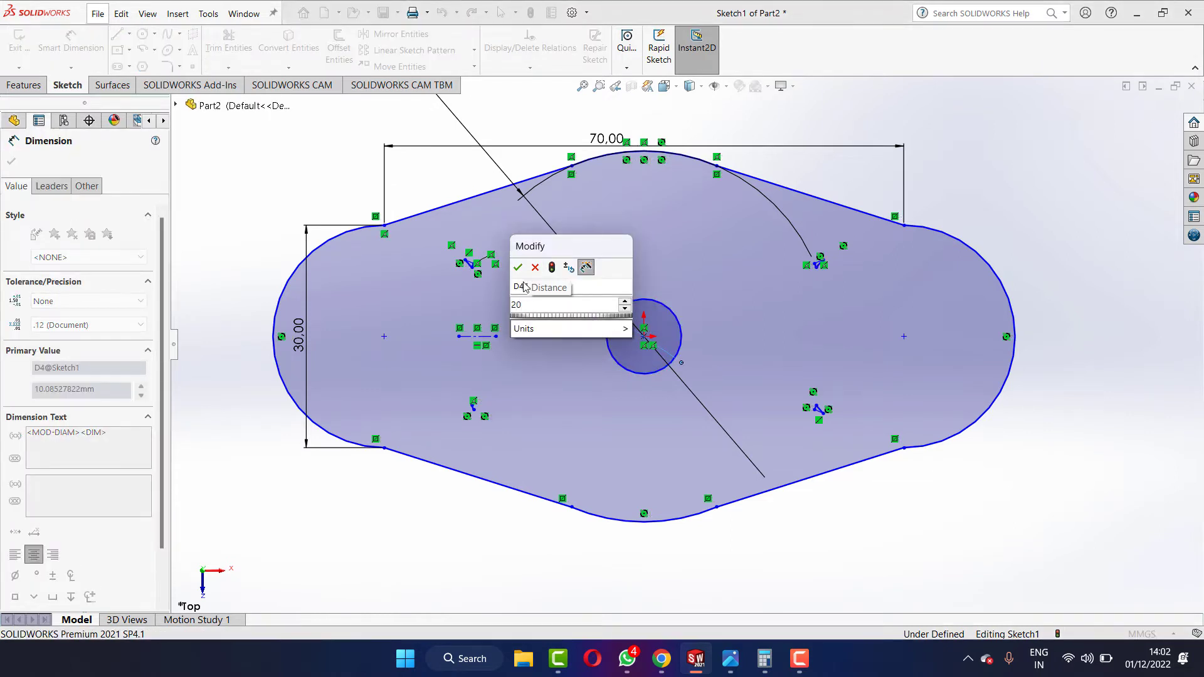
left_click(519, 267)
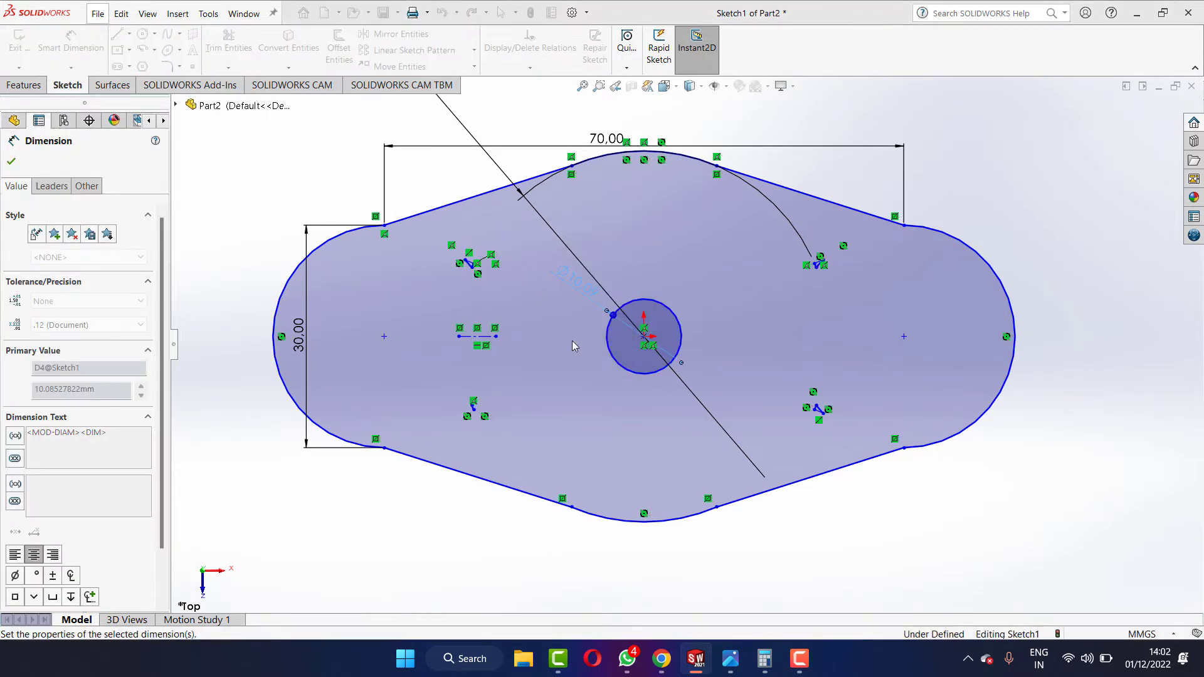
Recheck the reference drawing for the remaining hole sizes.
left_click(731, 658)
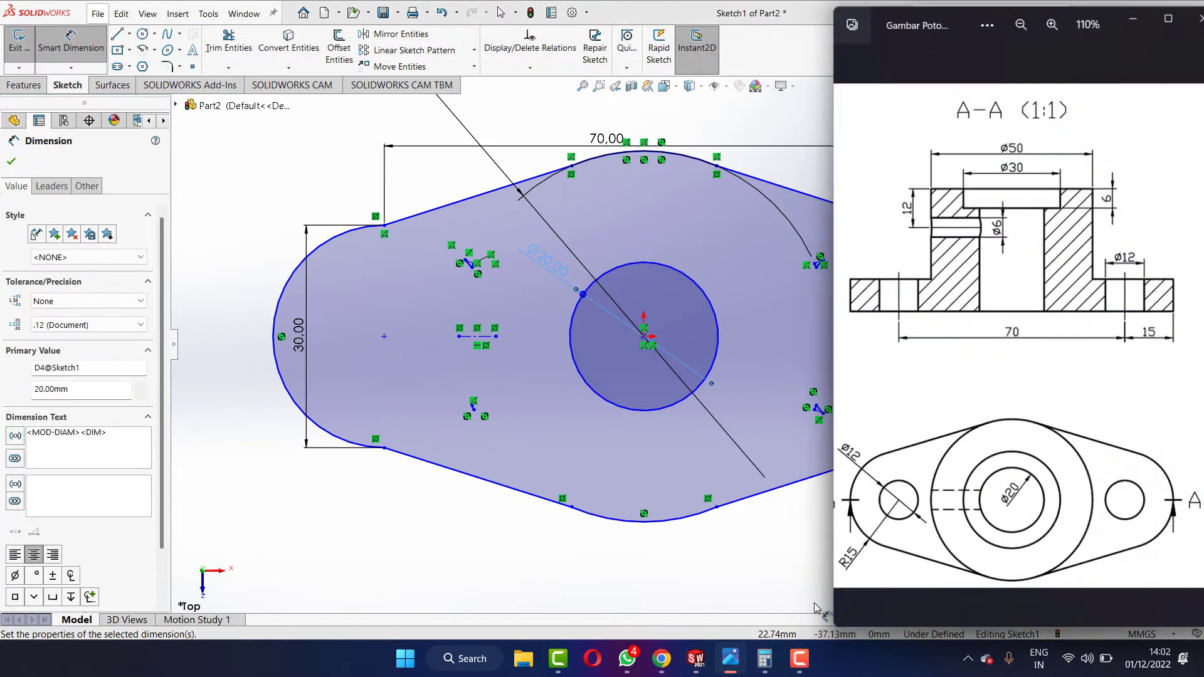
left_click(1137, 13)
left_click(143, 33)
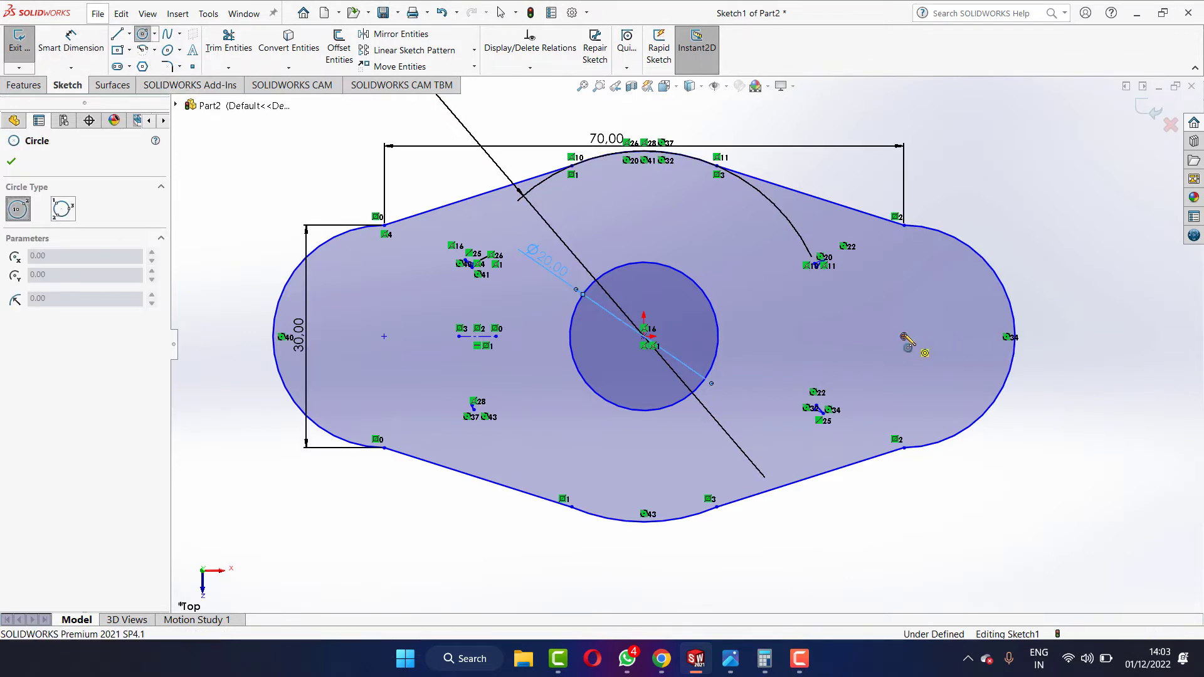
Draw hole circles on both end lobes and dimension the left one to 13 mm.
left_click(903, 337)
left_click(904, 312)
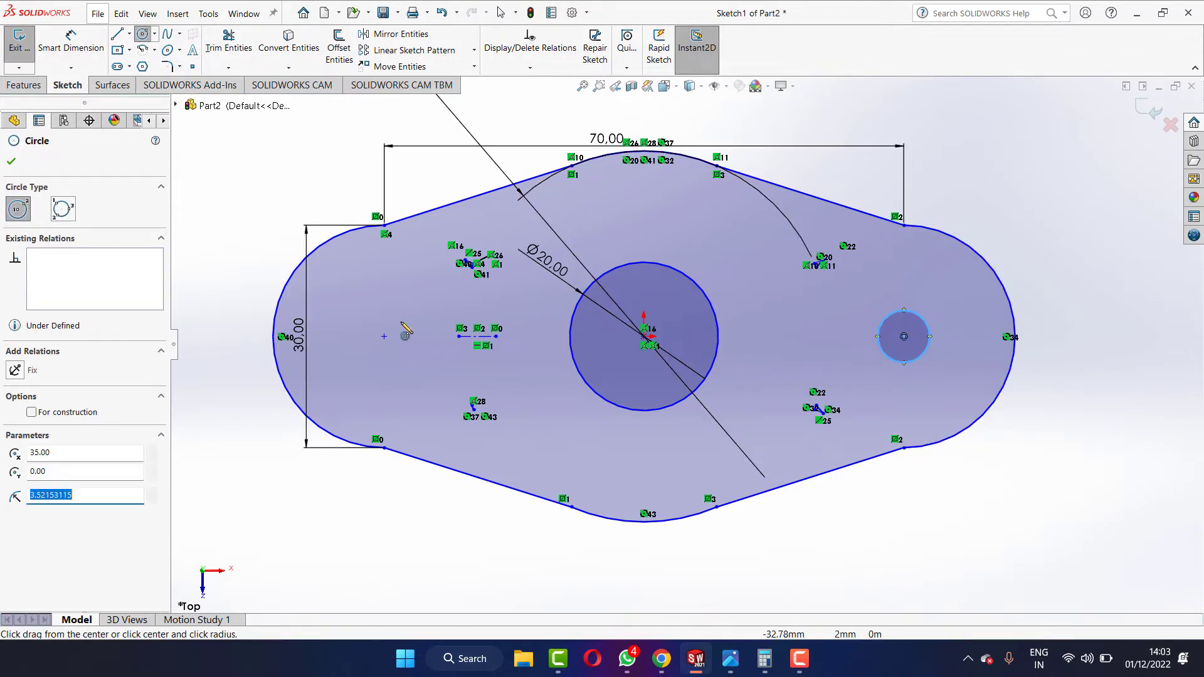
left_click(385, 336)
left_click(384, 303)
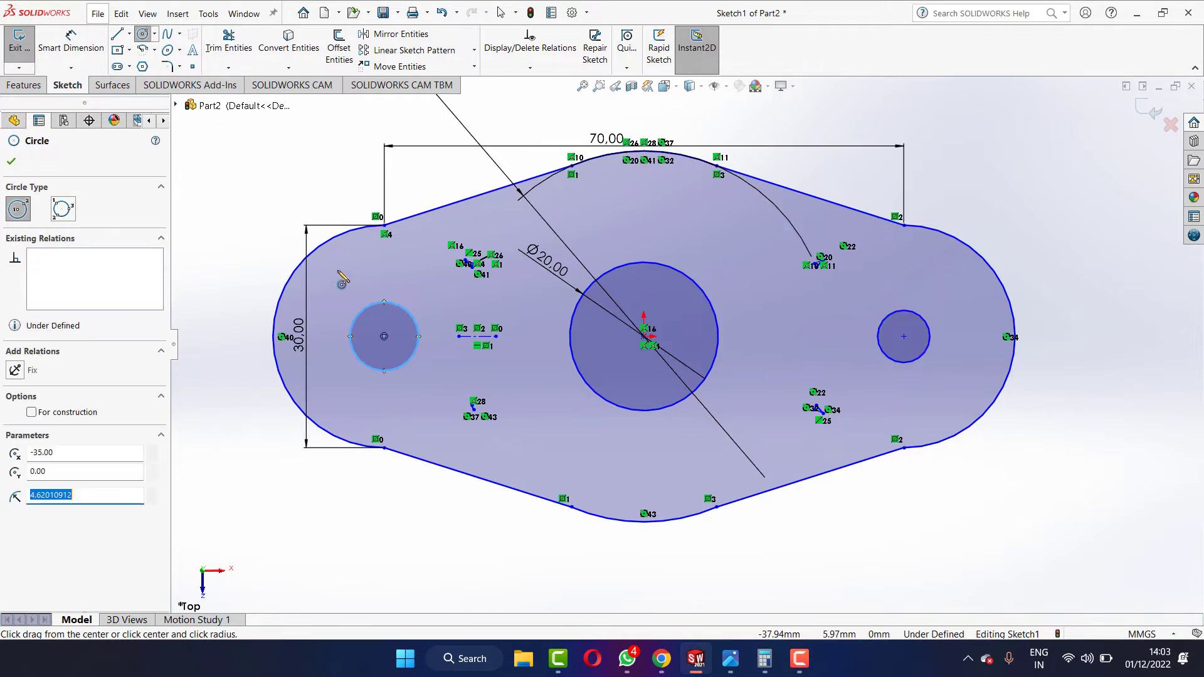
key("Escape")
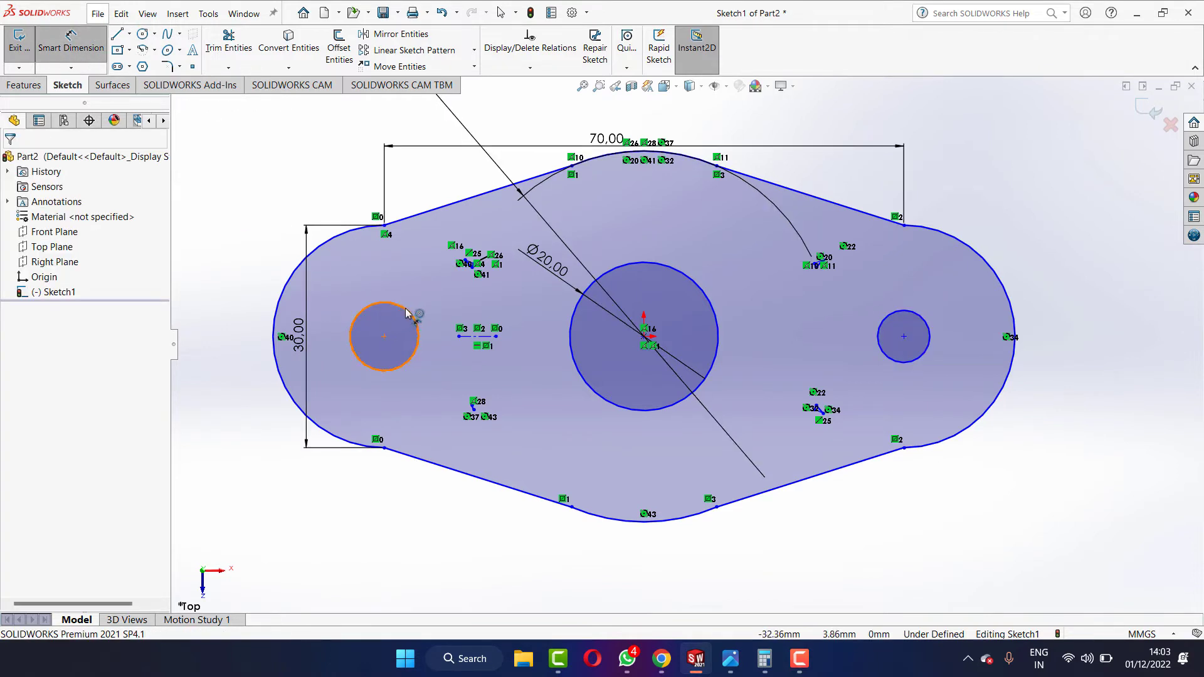
left_click(399, 314)
left_click(425, 285)
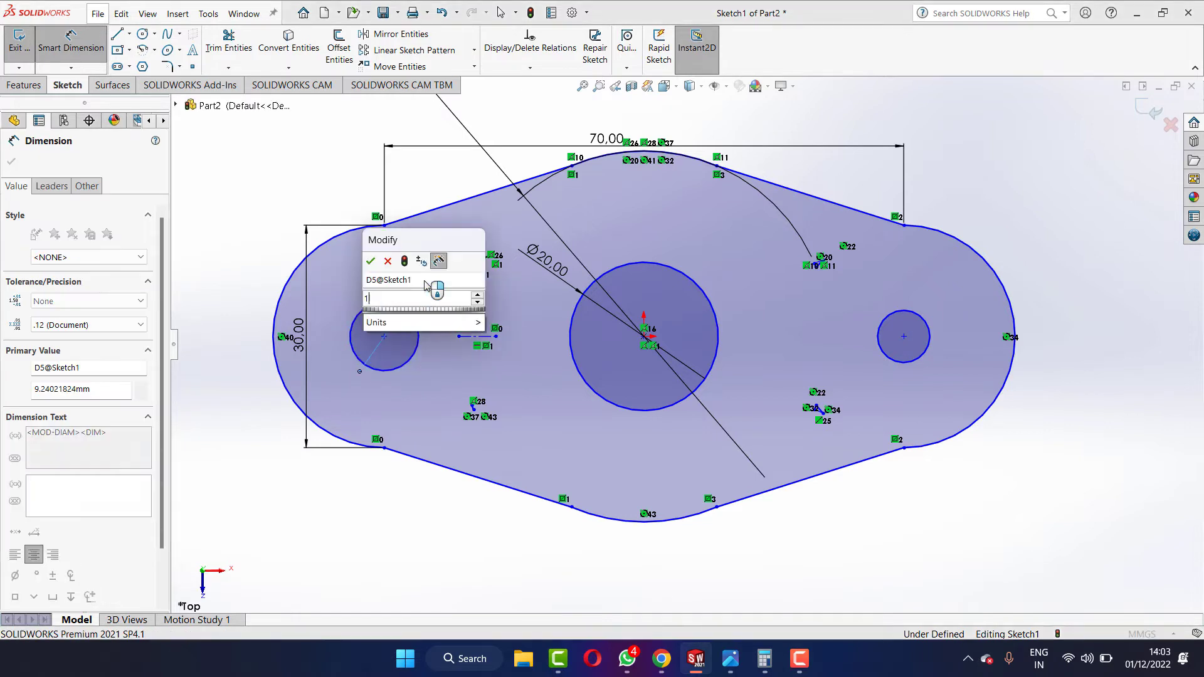
left_click(367, 258)
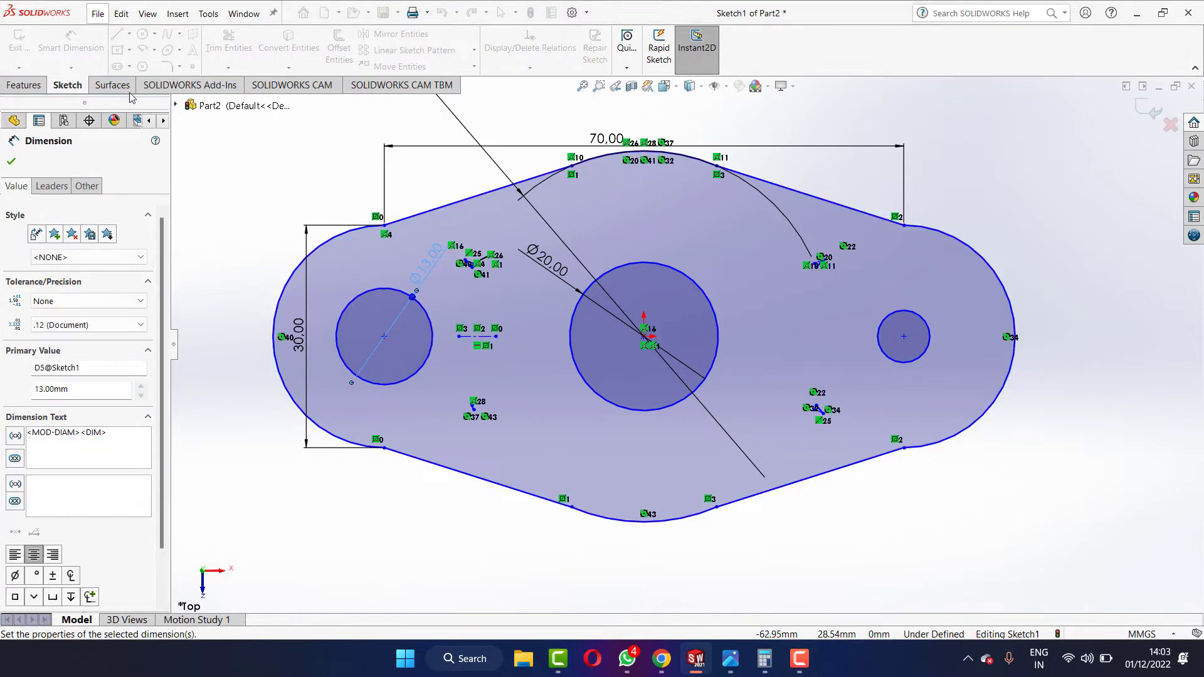
Dimension the right hole to 12 mm diameter and verify it against the reference drawing.
left_click(929, 339)
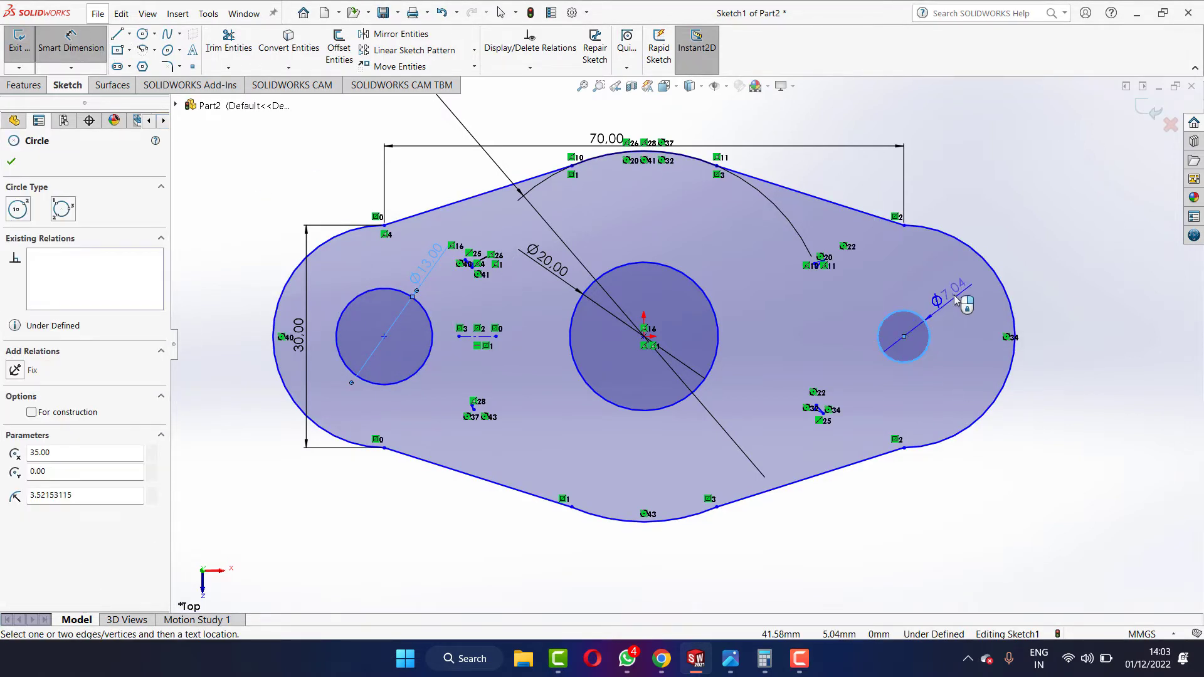
left_click(957, 299)
type("1")
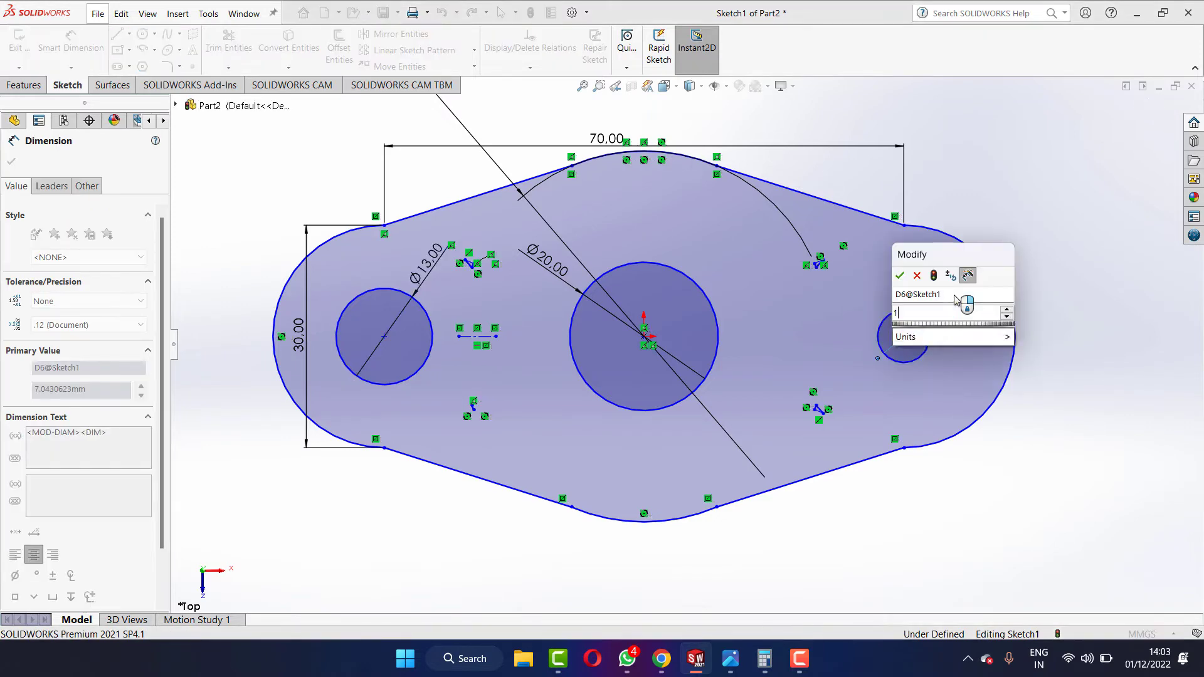
type("2")
left_click(900, 281)
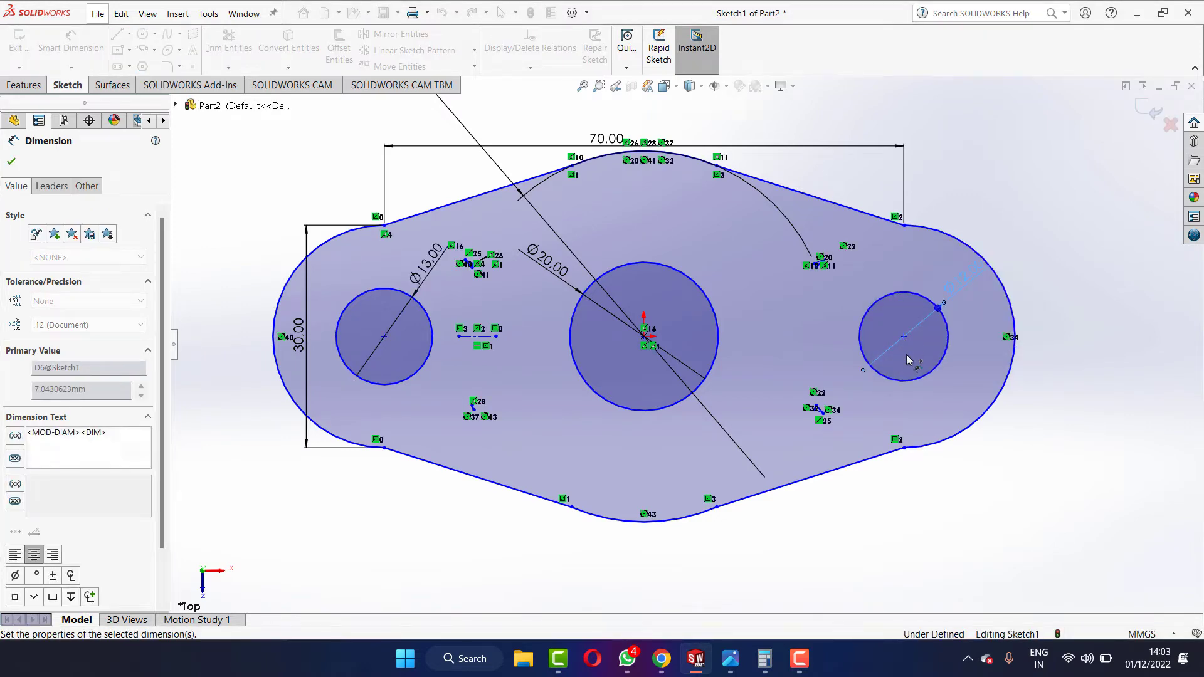
left_click(731, 658)
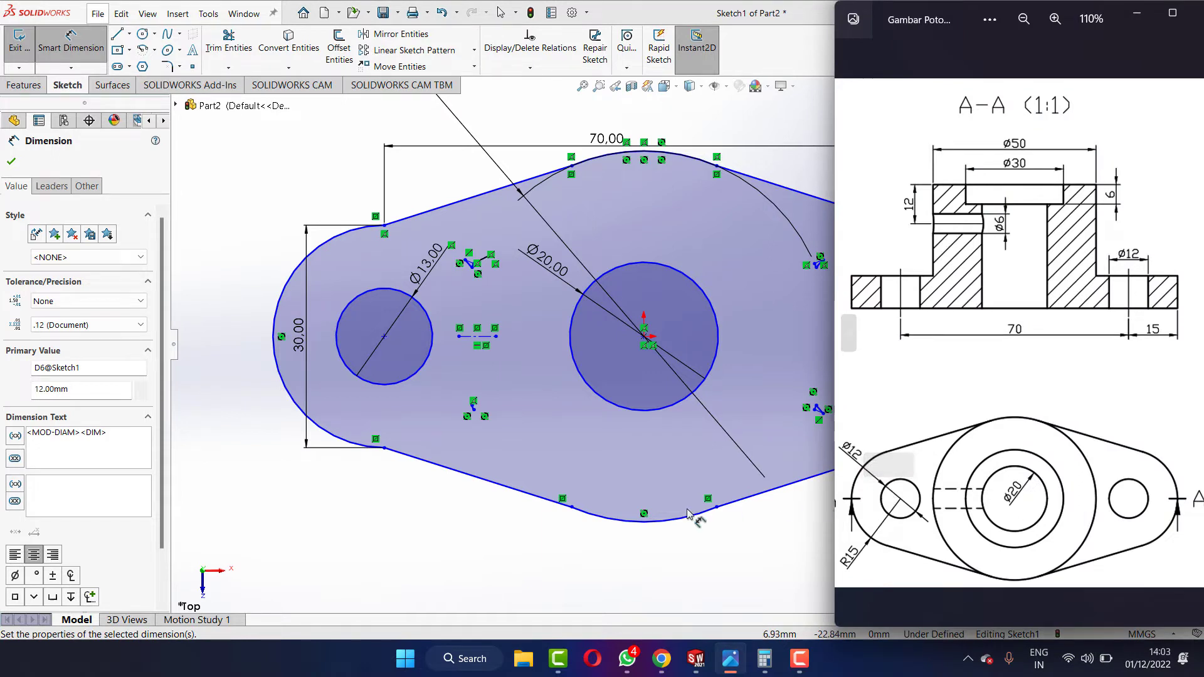
left_click(718, 550)
scroll(896, 248, "down", 2)
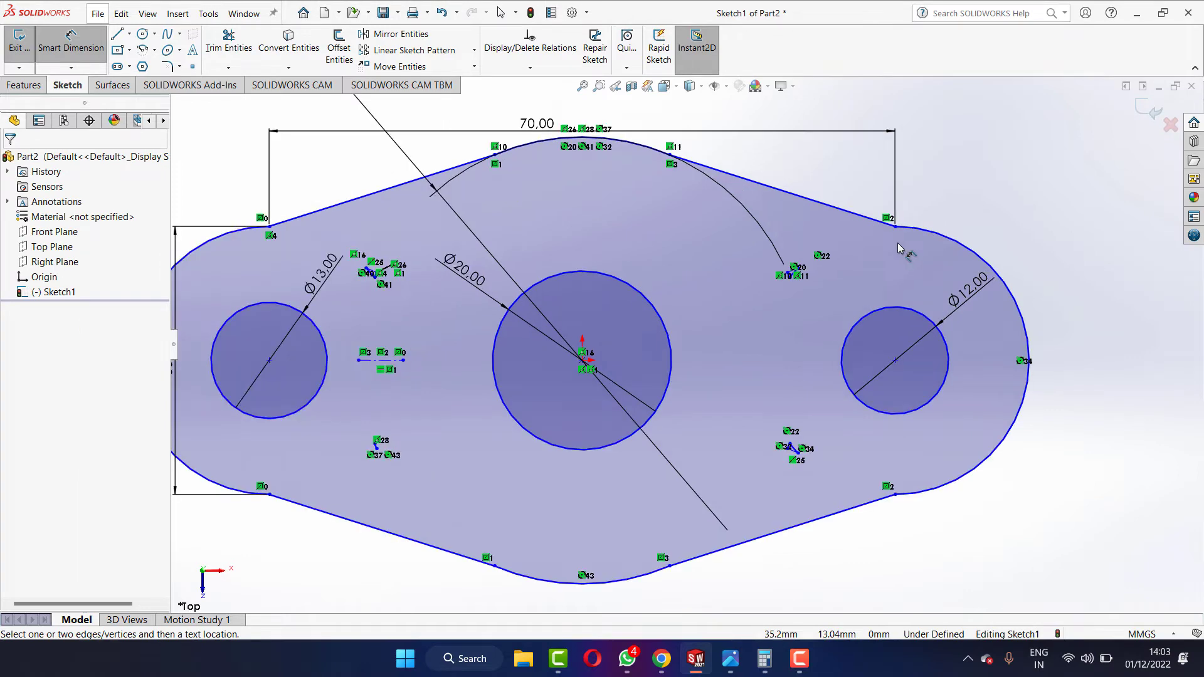
scroll(903, 251, "up", 2)
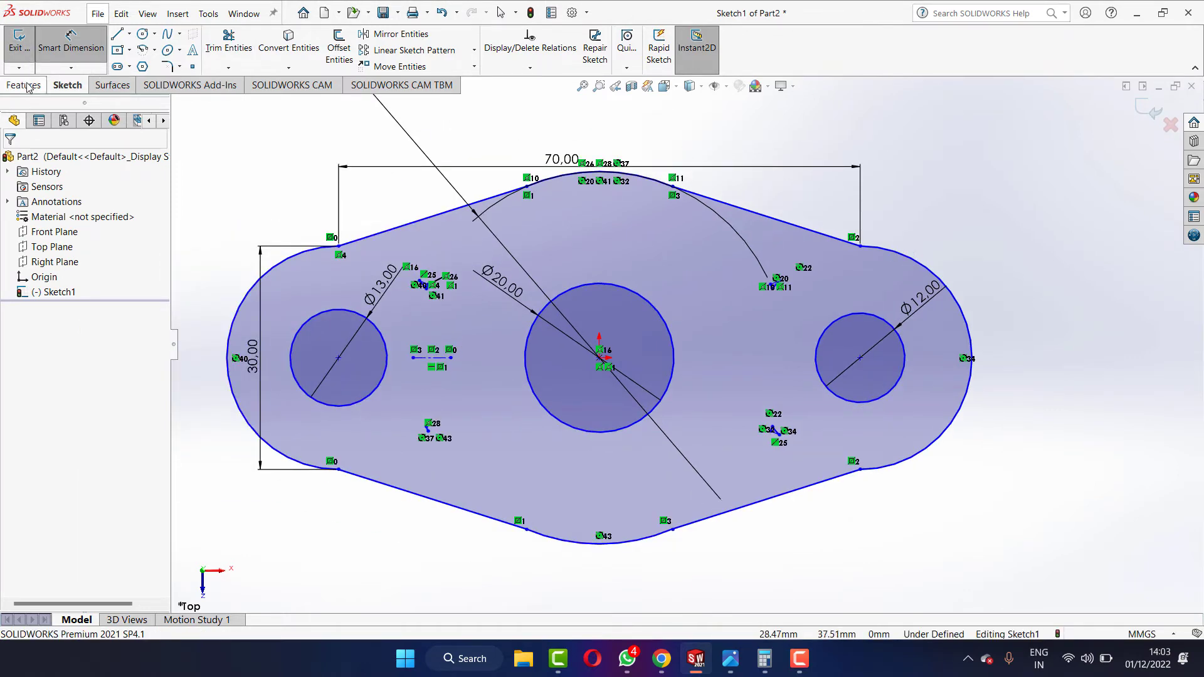
left_click(24, 84)
Extrude the flange sketch region 10 mm Blind into a solid plate with three through holes.
left_click(26, 47)
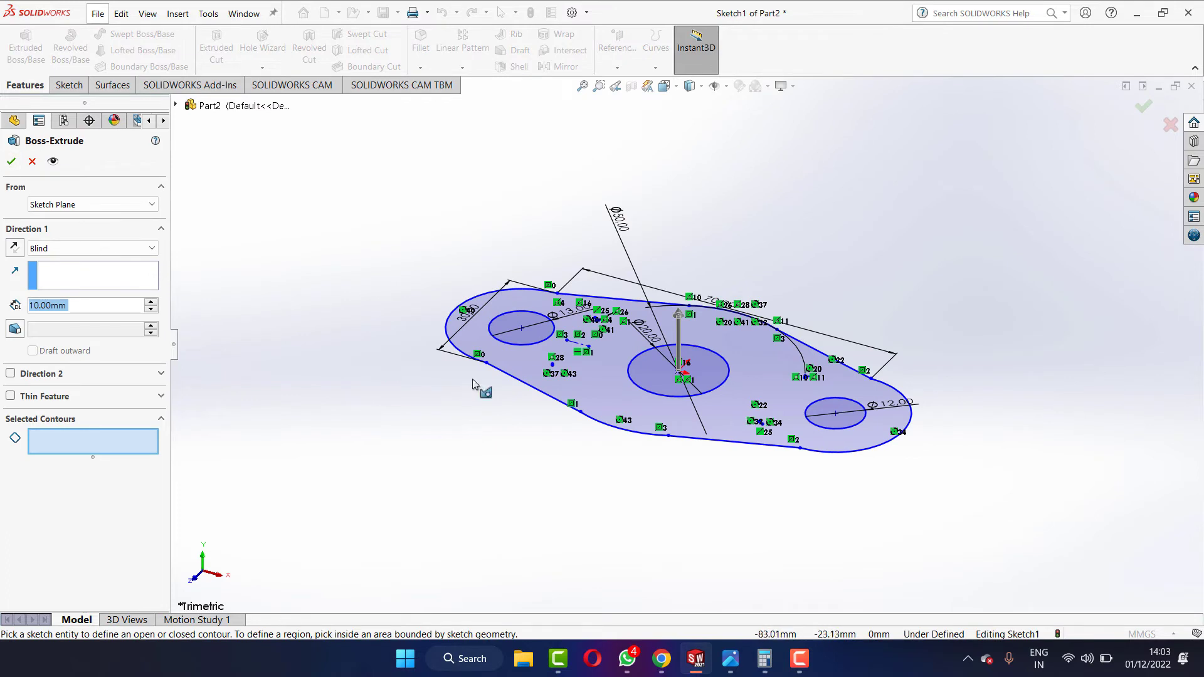
left_click(612, 367)
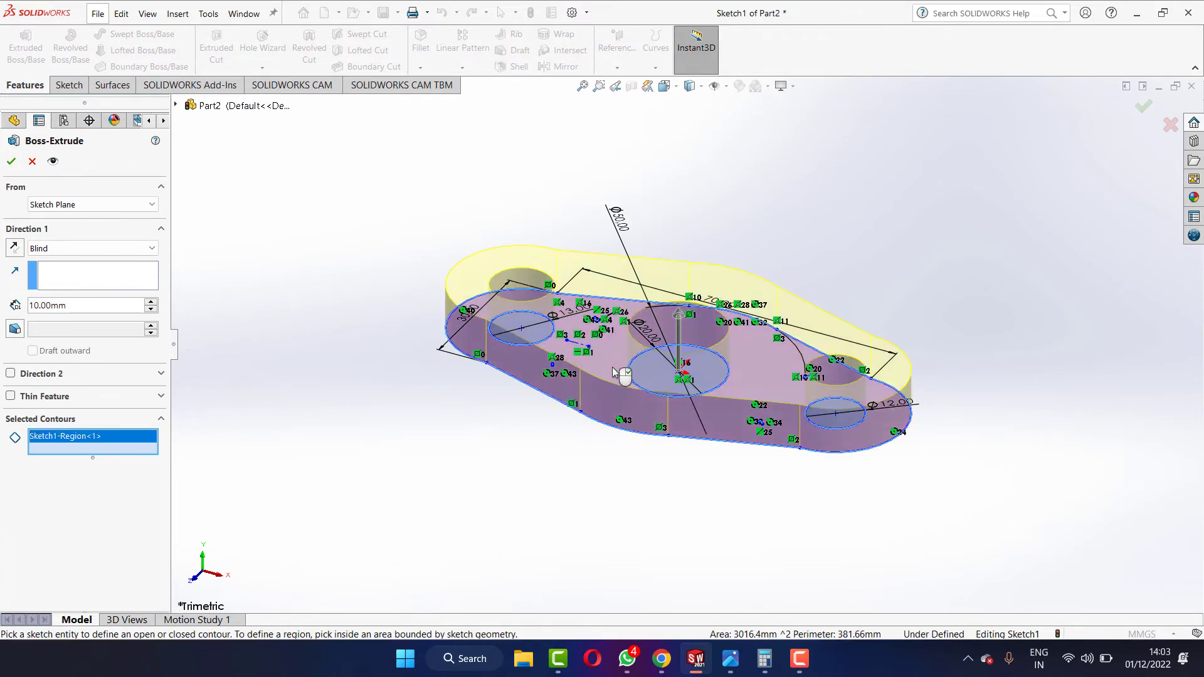
left_click(730, 658)
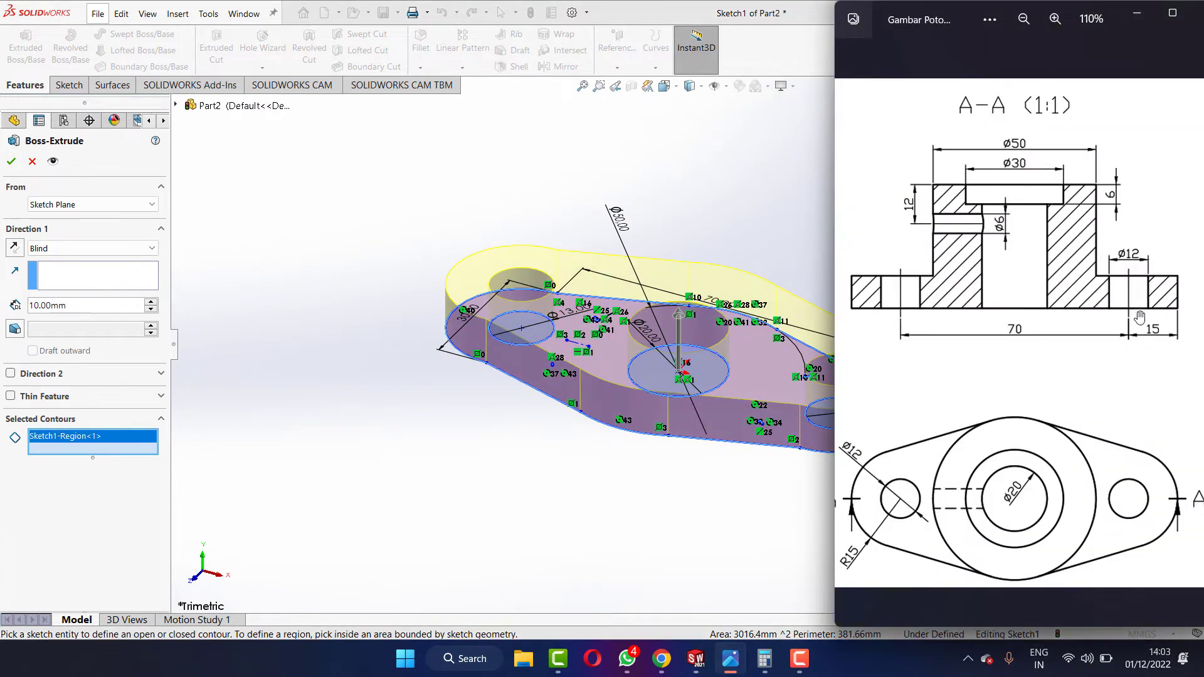
scroll(1016, 338, "up", 2)
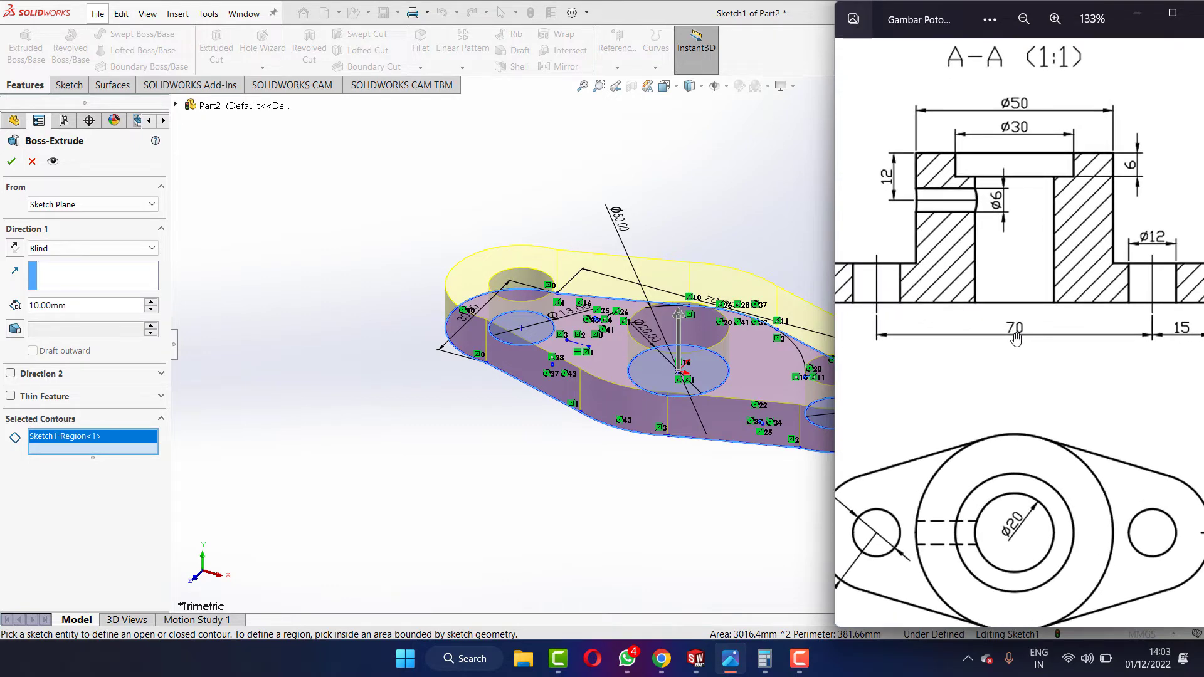
scroll(1016, 338, "down", 3)
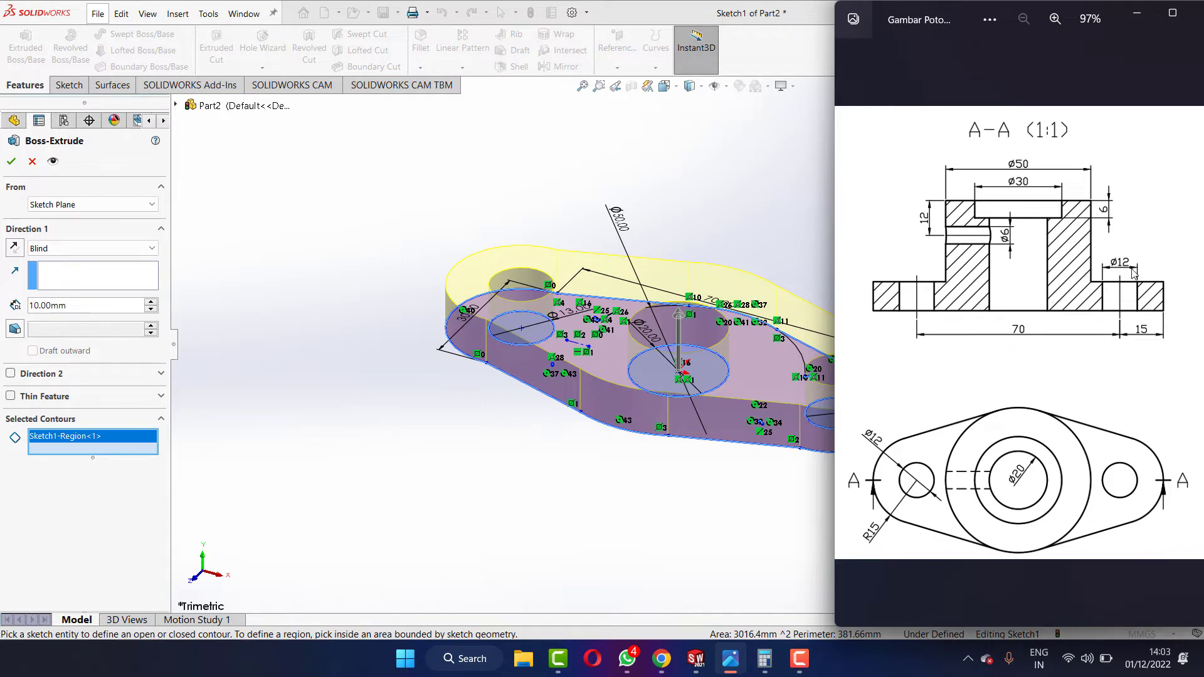
scroll(1127, 286, "up", 1)
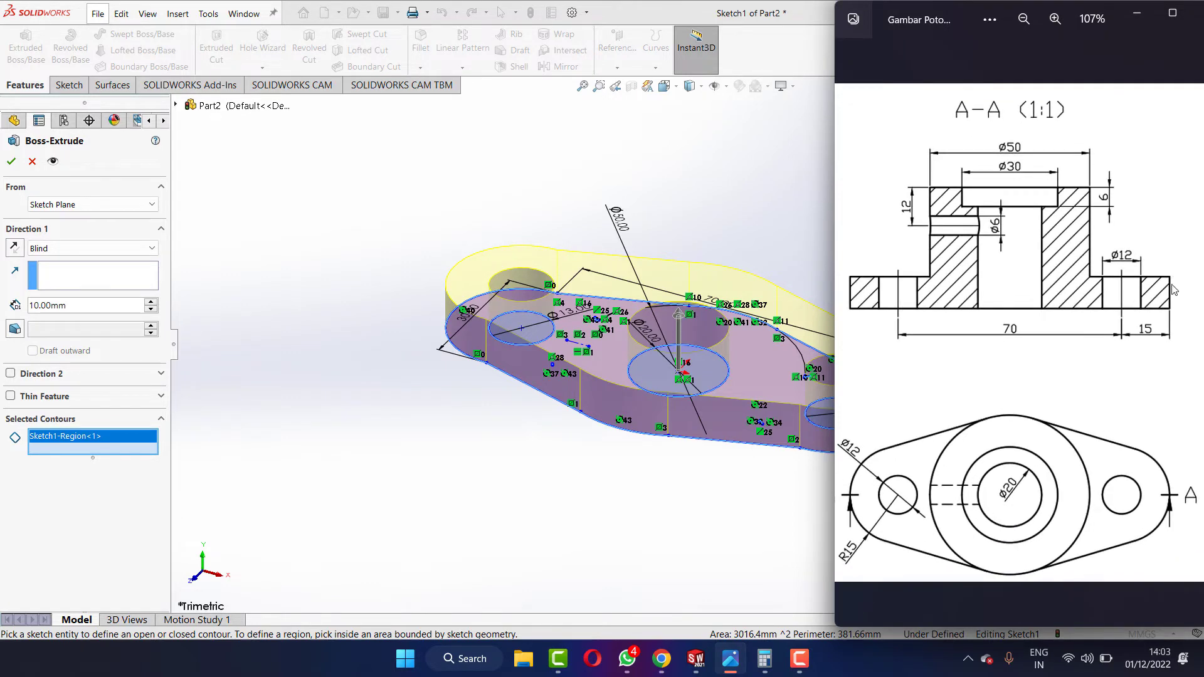
scroll(1003, 287, "up", 1)
scroll(878, 289, "down", 1)
scroll(1003, 287, "up", 1)
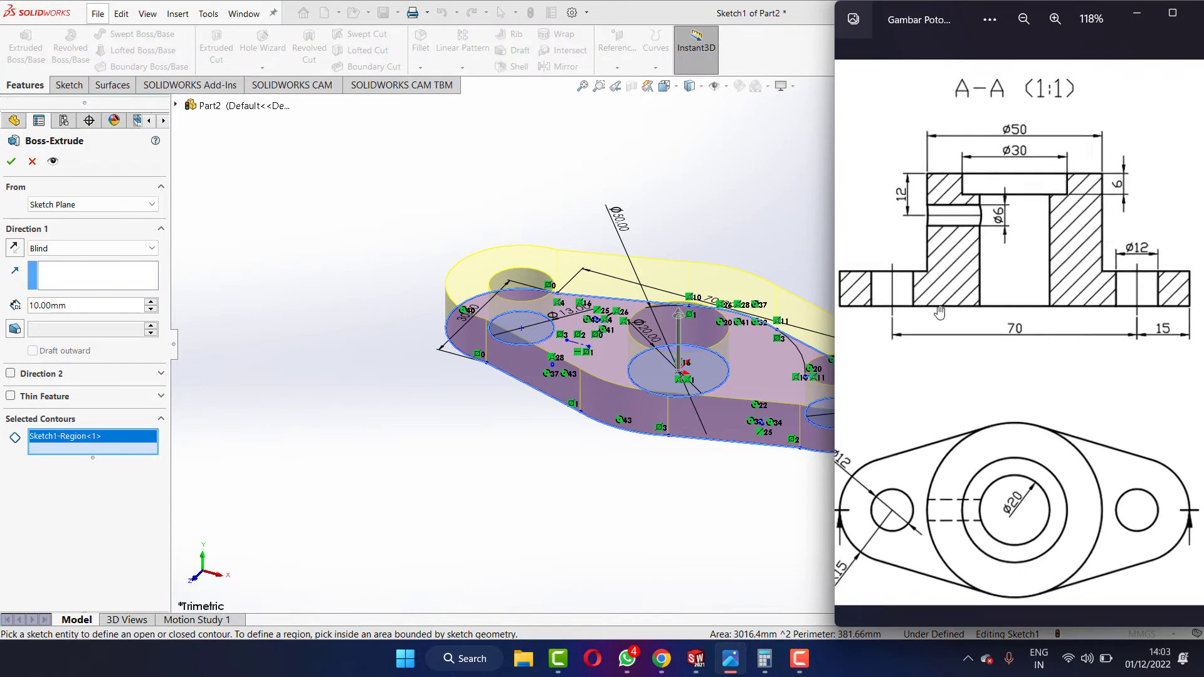
scroll(1092, 286, "down", 1)
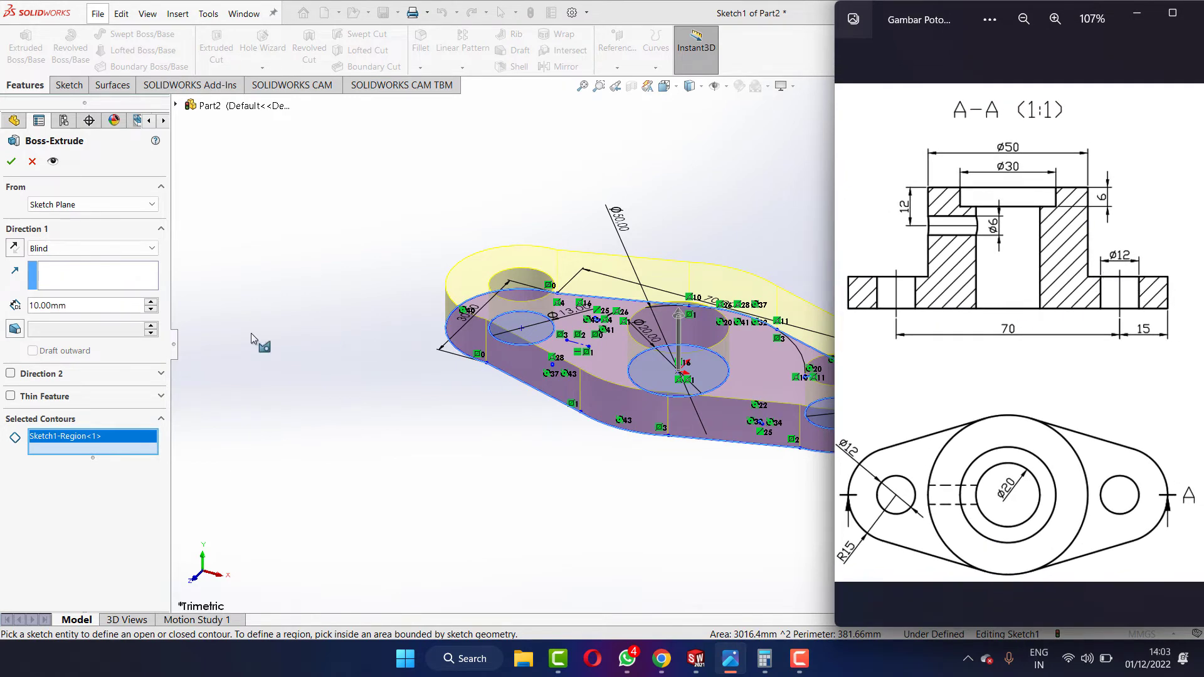
left_click(68, 305)
left_click(11, 161)
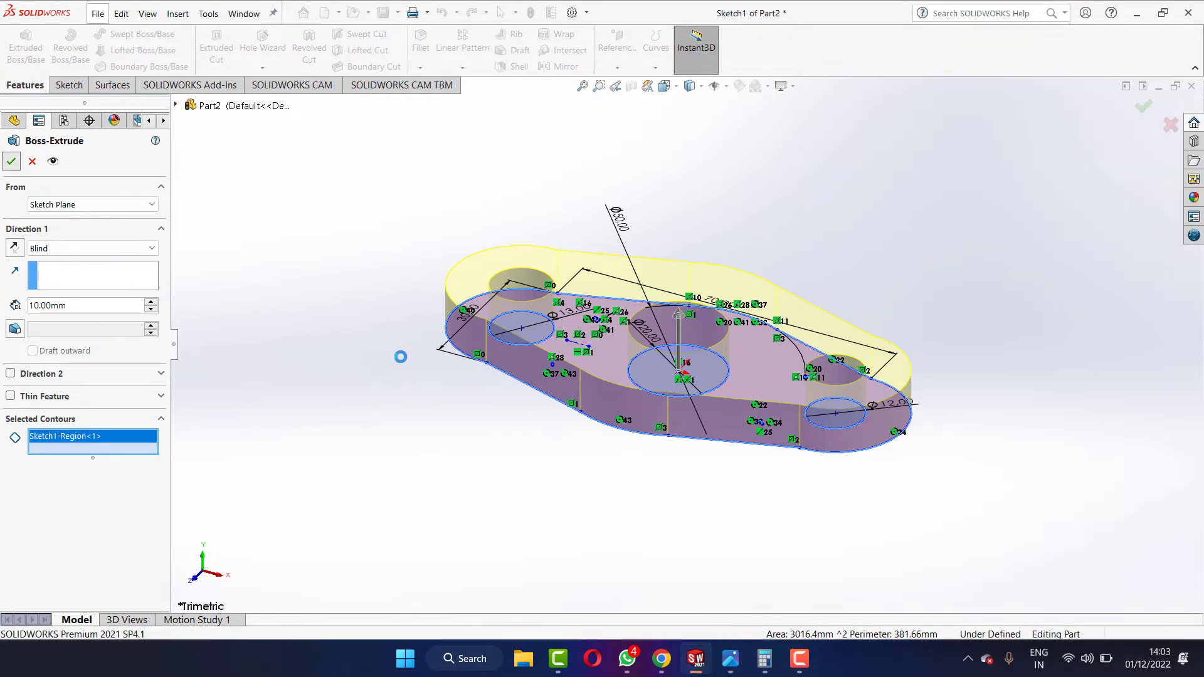
Select the plate's top face, view it Normal To, and start a sketch on it.
left_click(731, 659)
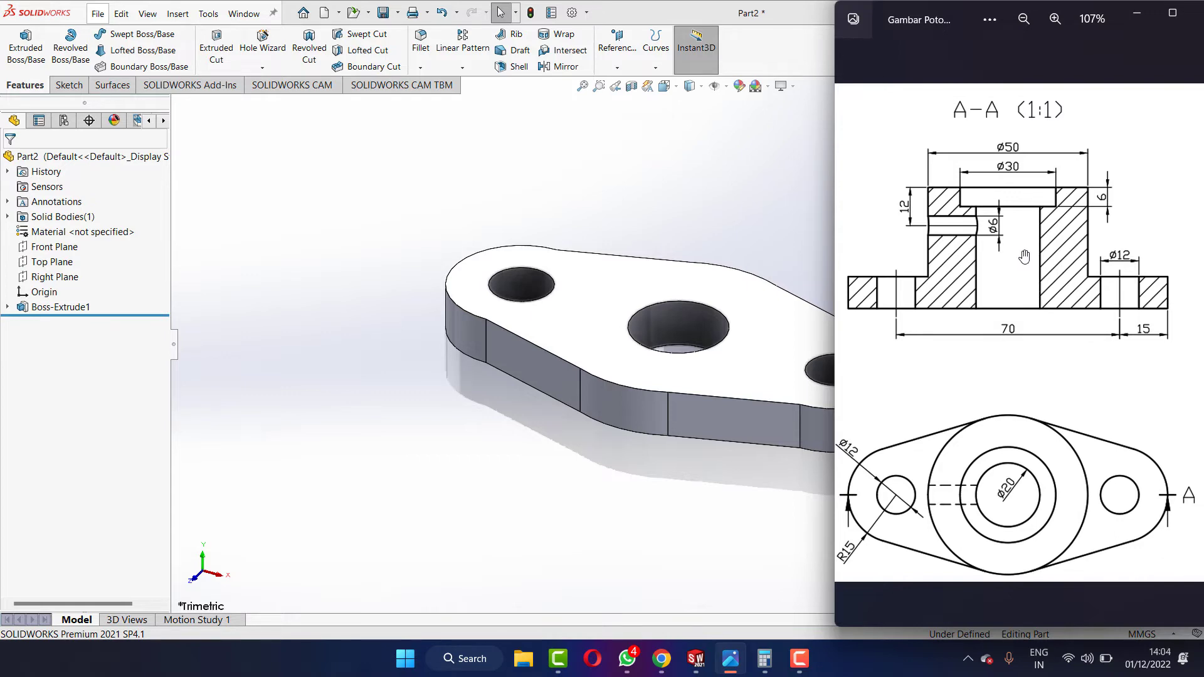
left_click(678, 483)
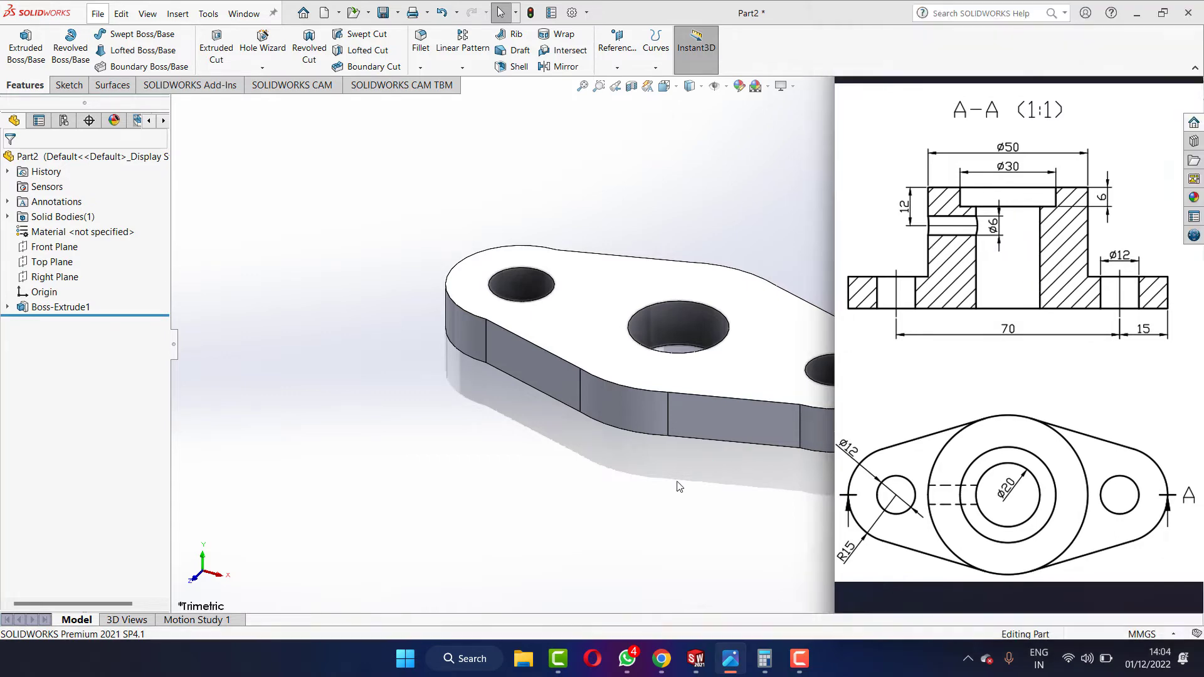
left_click(766, 350)
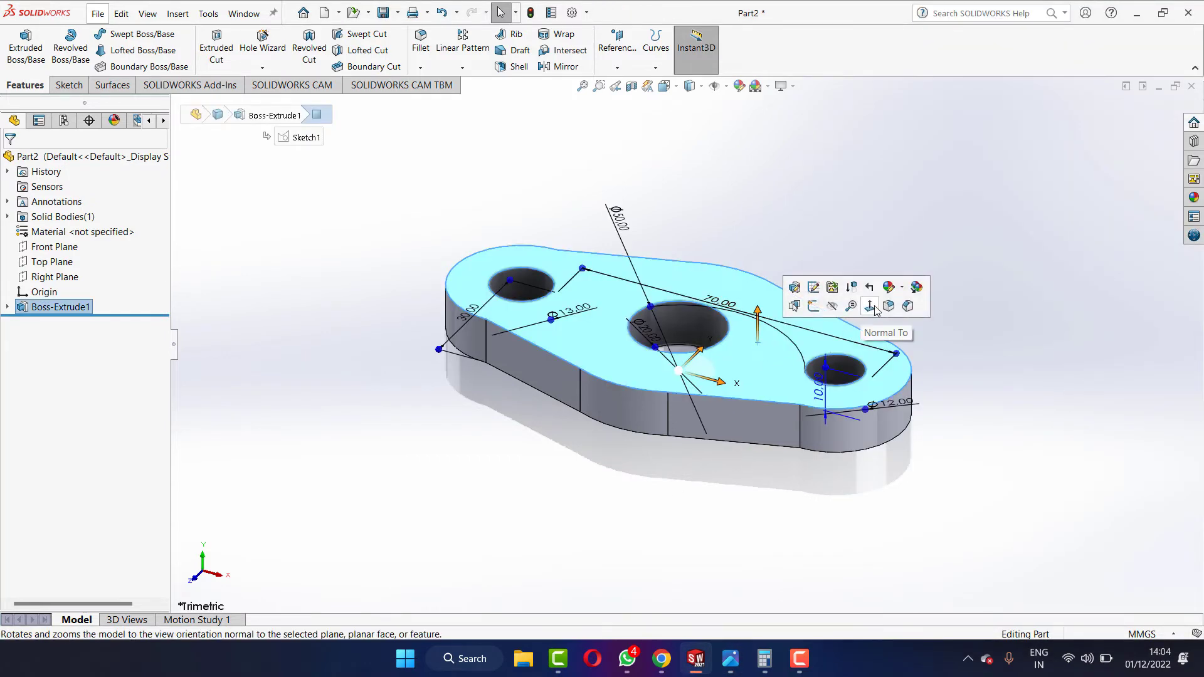
left_click(874, 306)
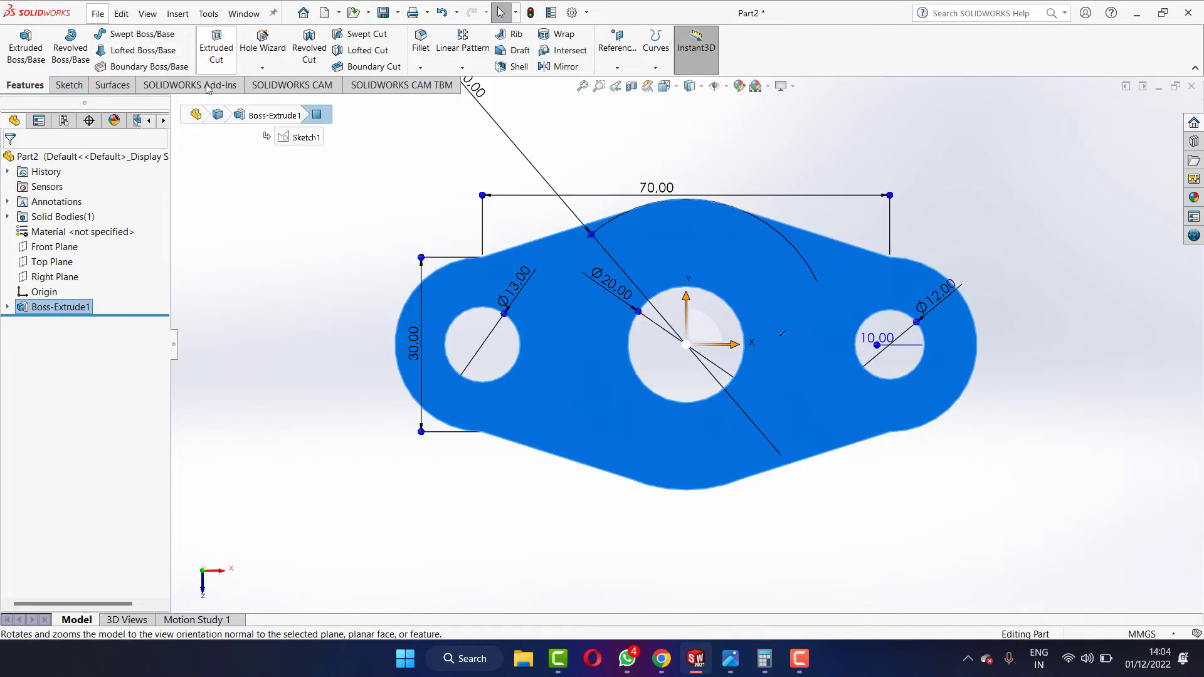
left_click(67, 84)
Draw a circle centred on the middle hole, sized around the central bore.
left_click(142, 34)
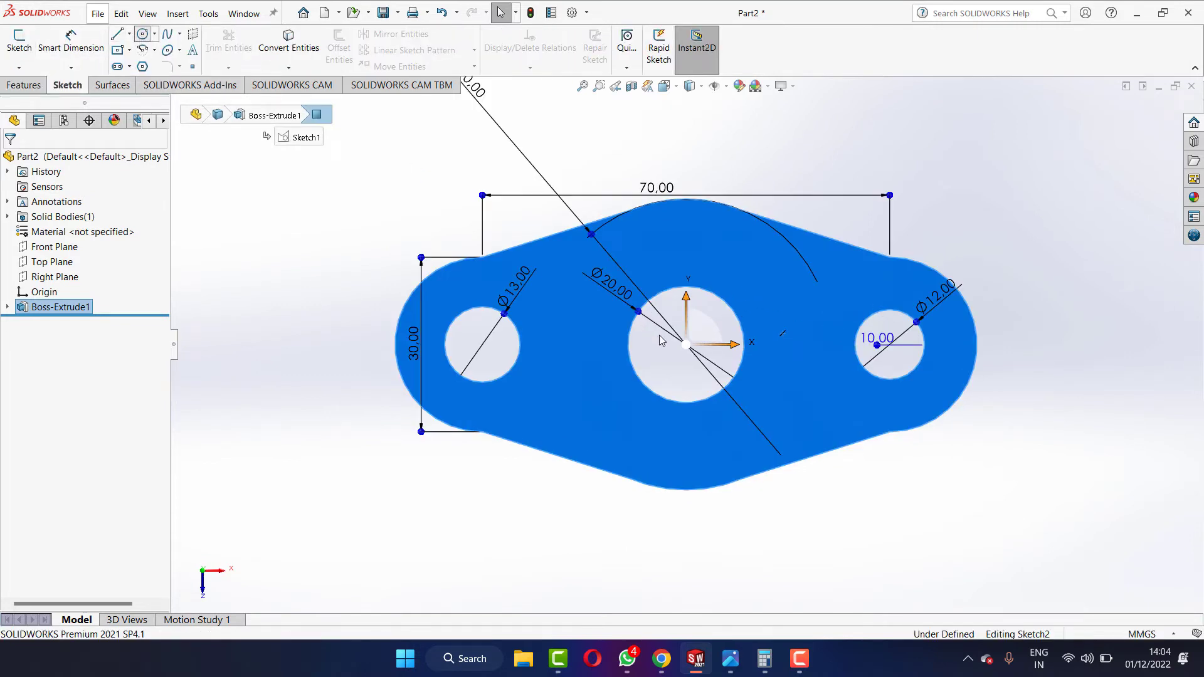
left_click(687, 344)
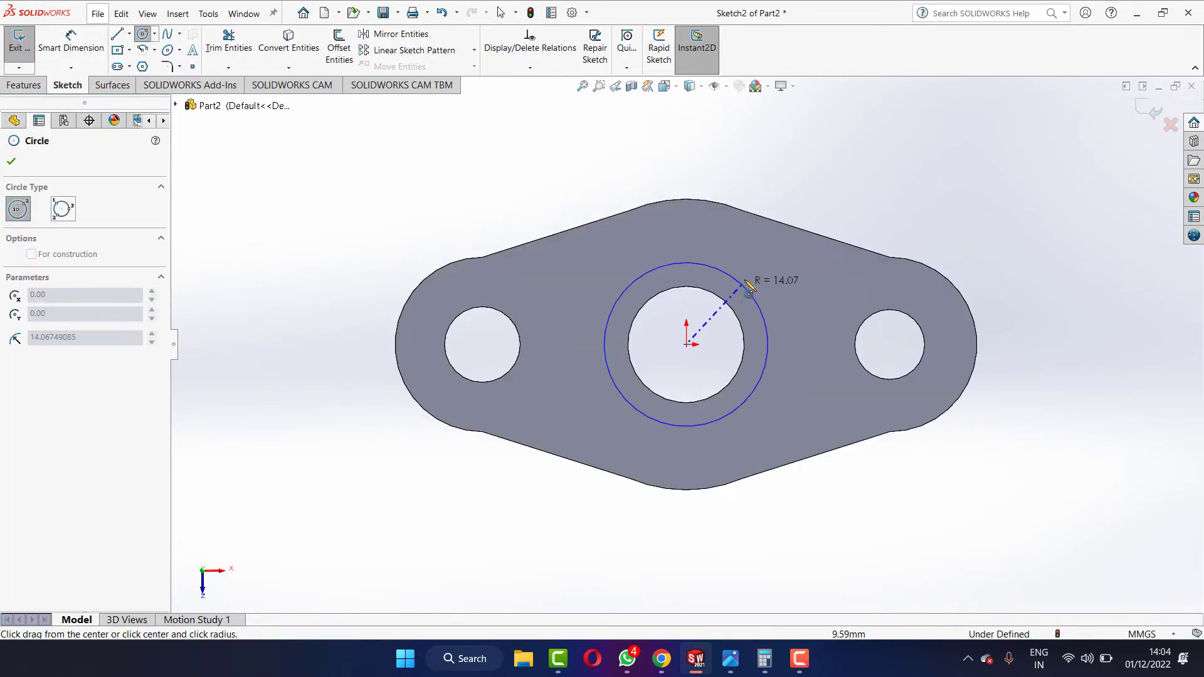
left_click(763, 286)
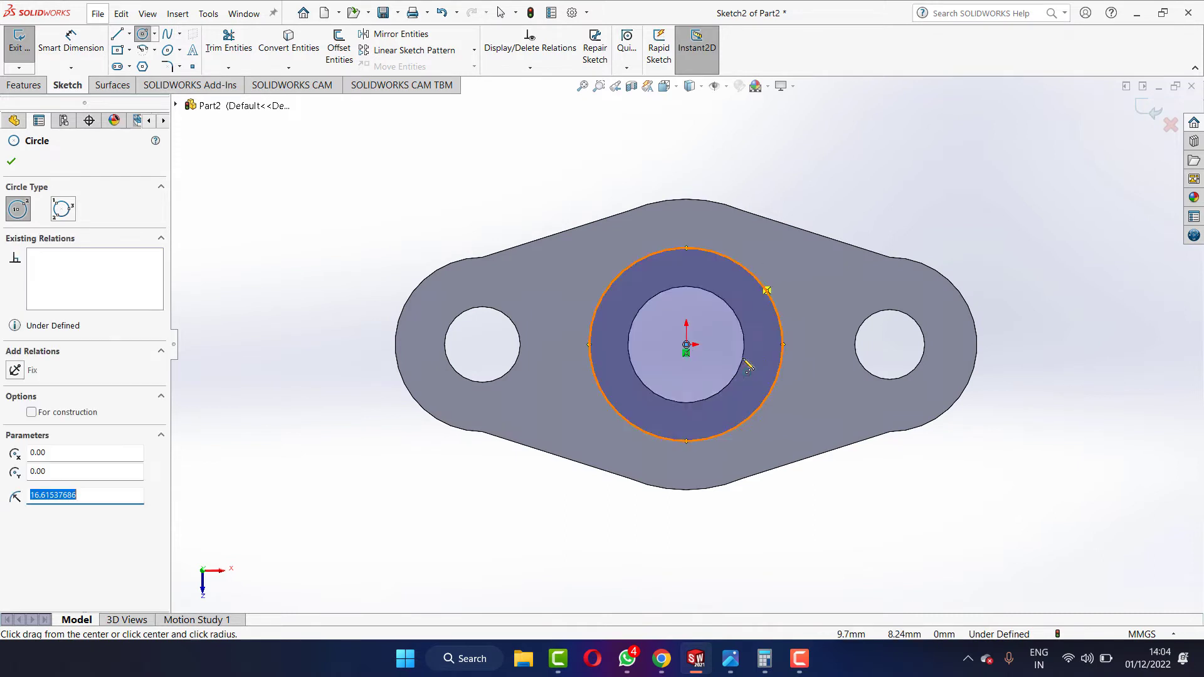
left_click(730, 659)
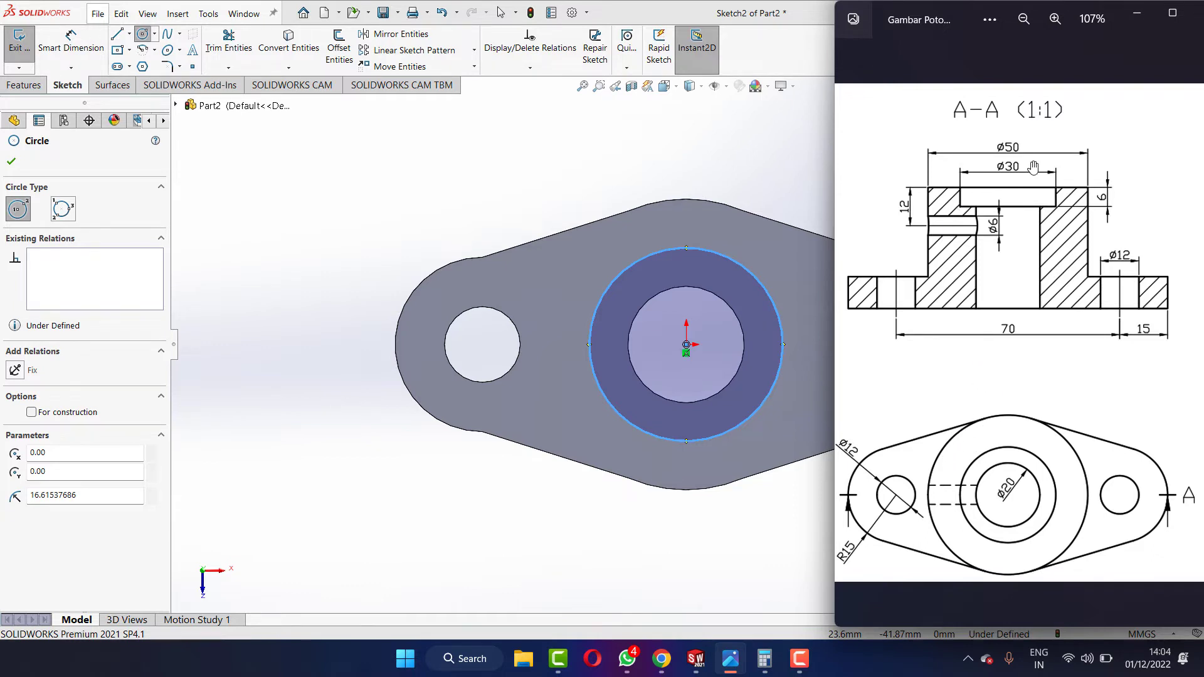
left_click(1137, 14)
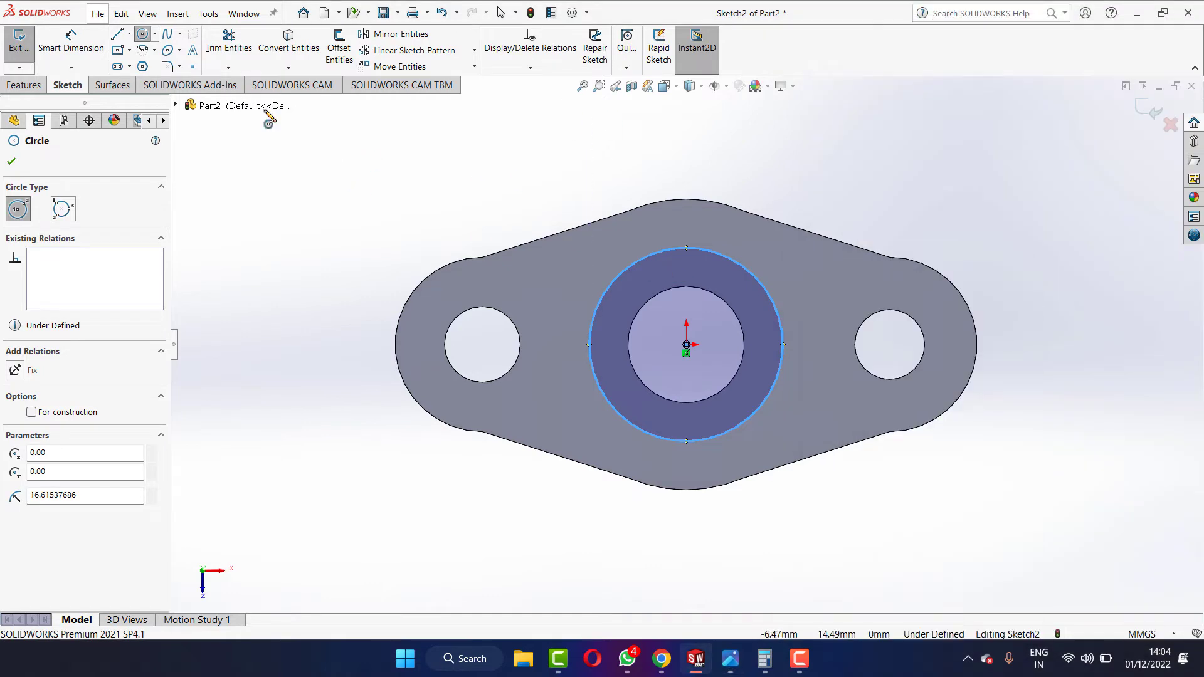
left_click(71, 40)
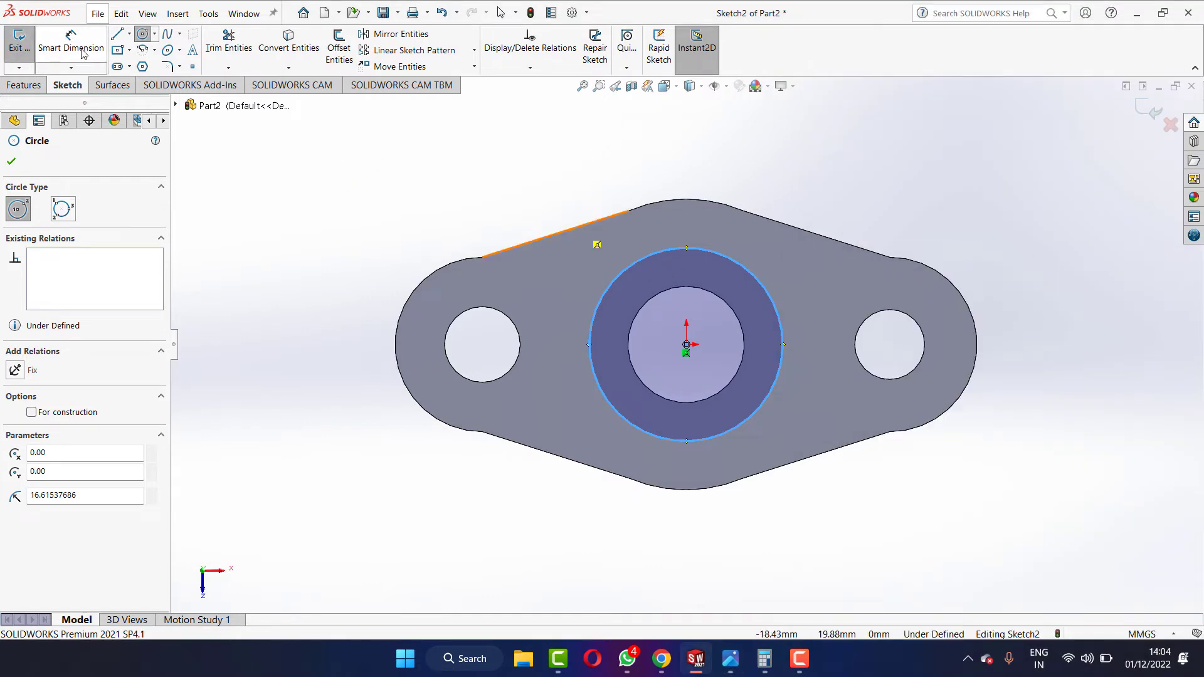
Dimension the new boss circle to a 50 mm diameter.
left_click(648, 259)
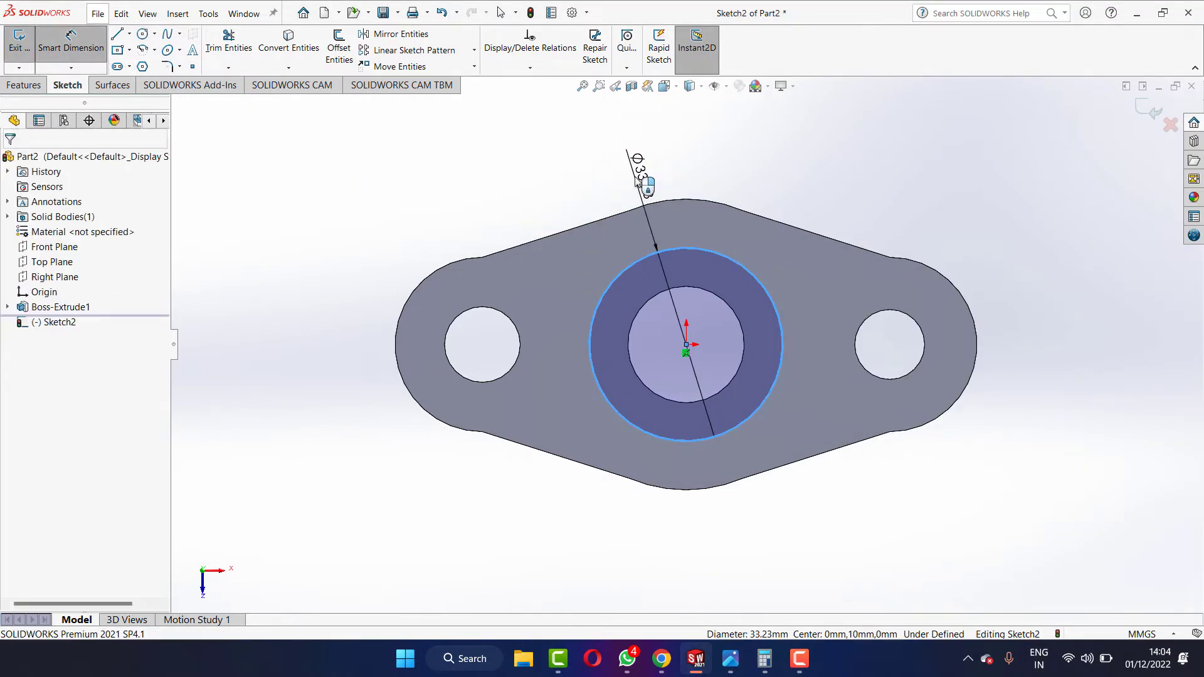
left_click(636, 177)
key("Return")
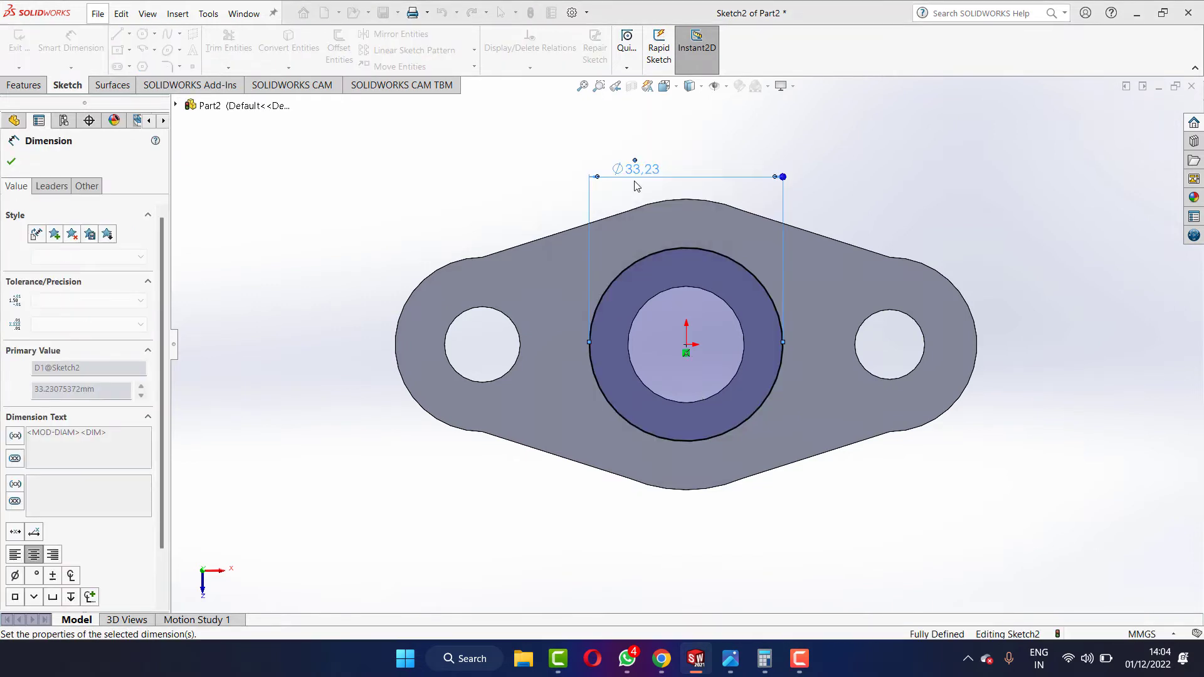
type("50")
key("Return")
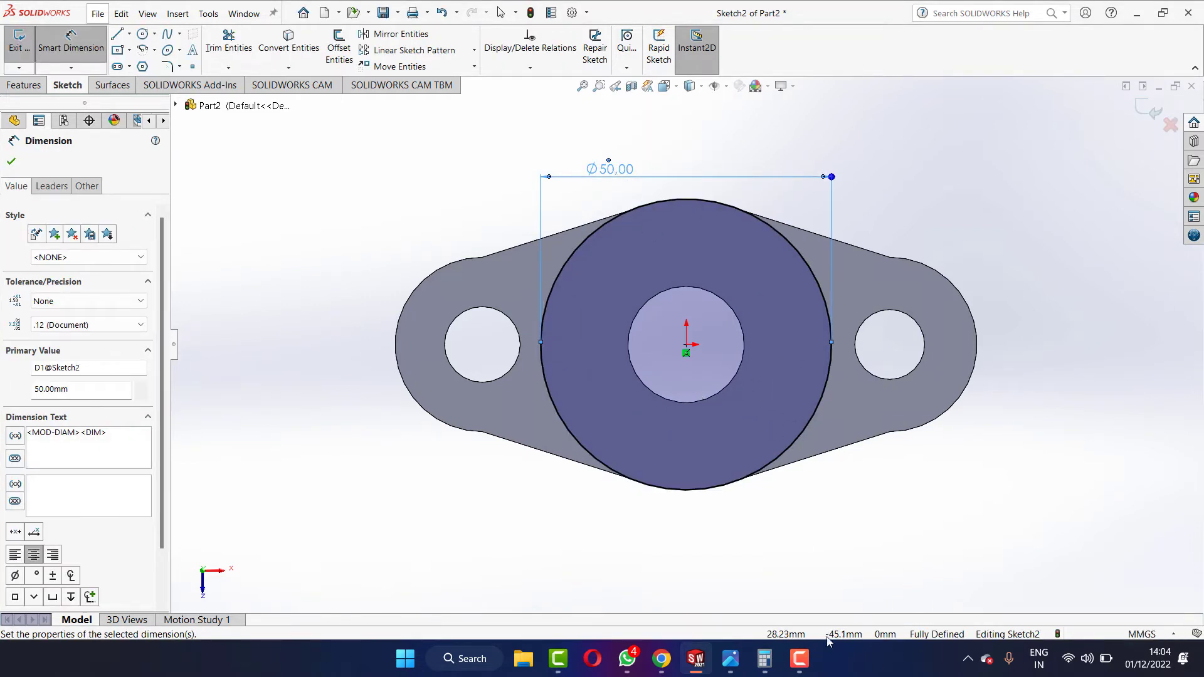
left_click(729, 668)
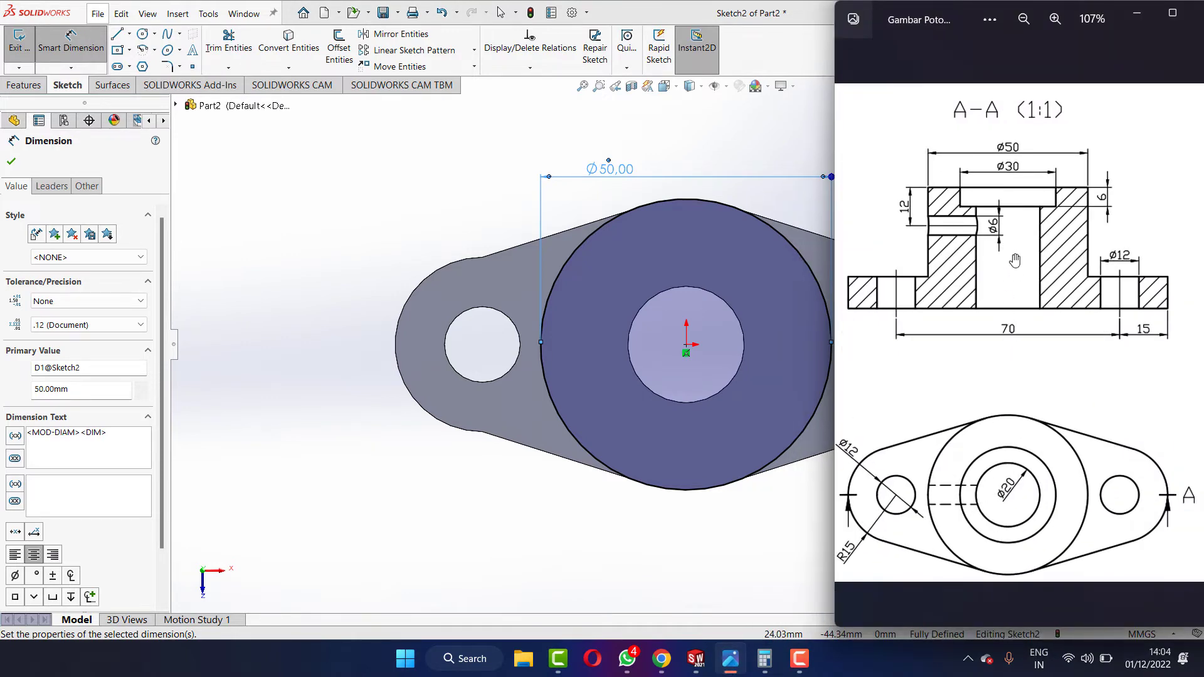
left_click(1137, 13)
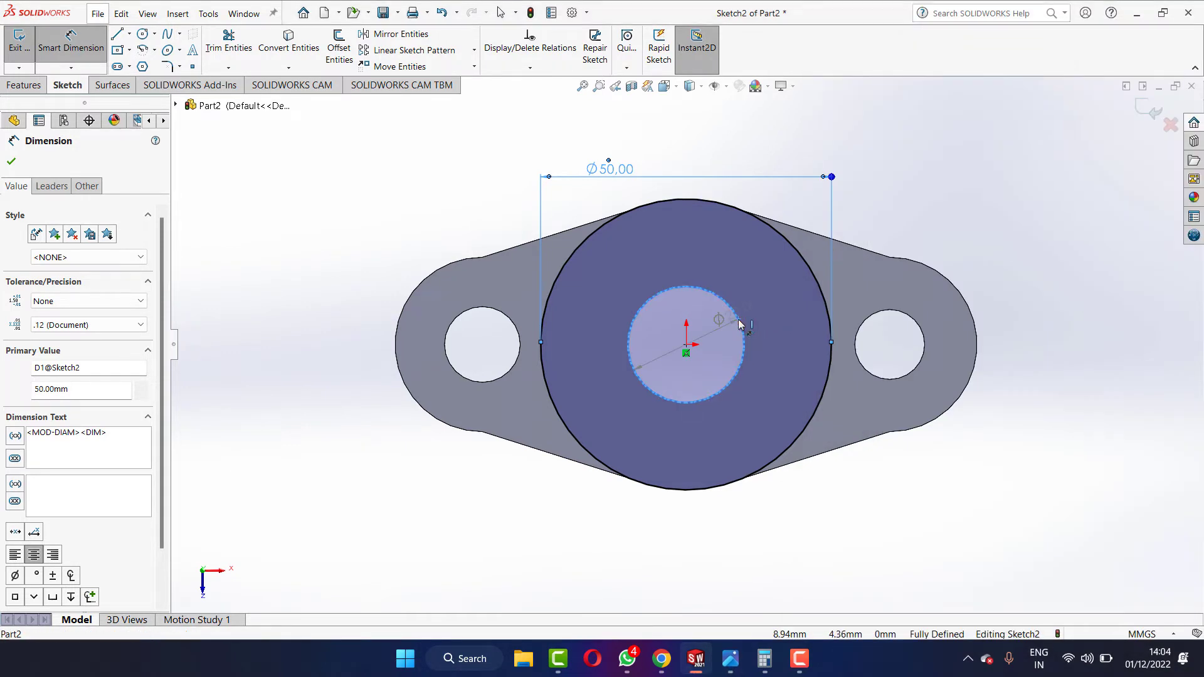
Convert the inner bore edge into the sketch with Convert Entities.
left_click(729, 301)
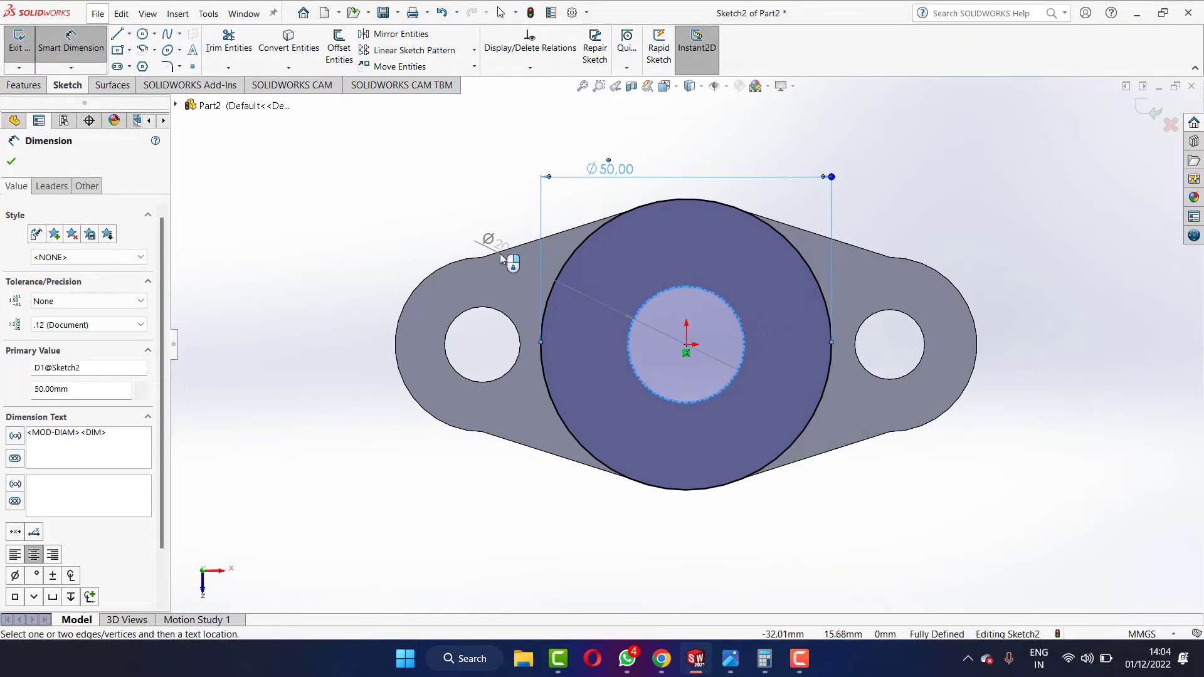
key("Escape")
left_click(299, 48)
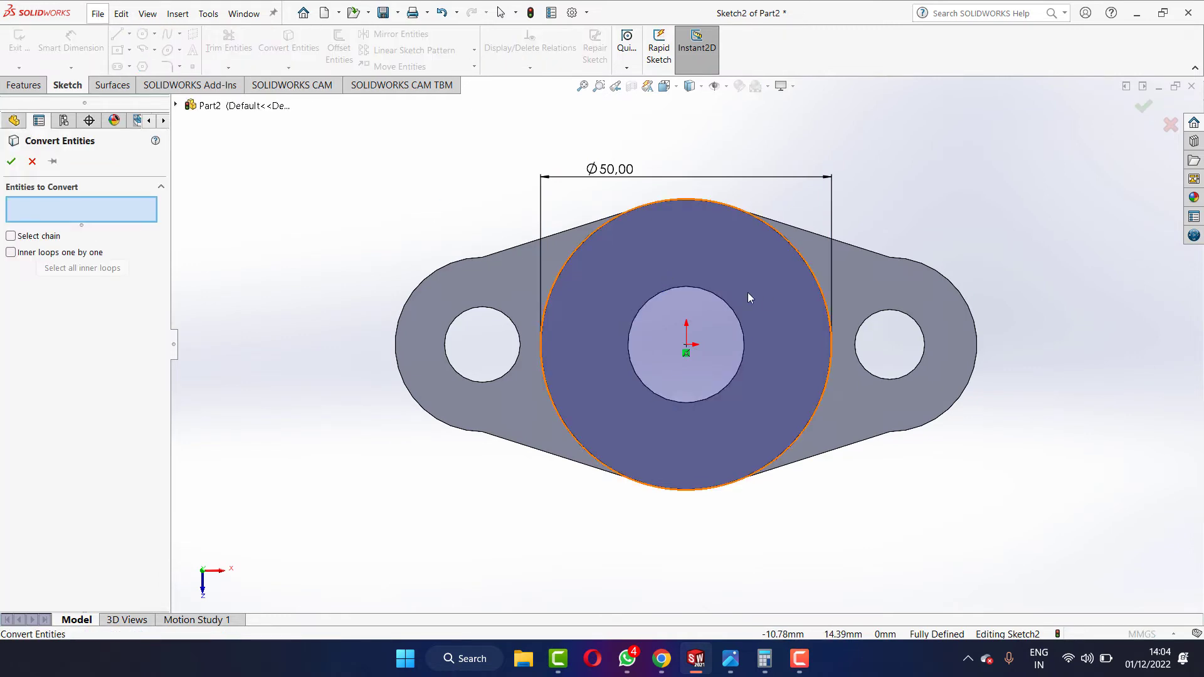
left_click(740, 320)
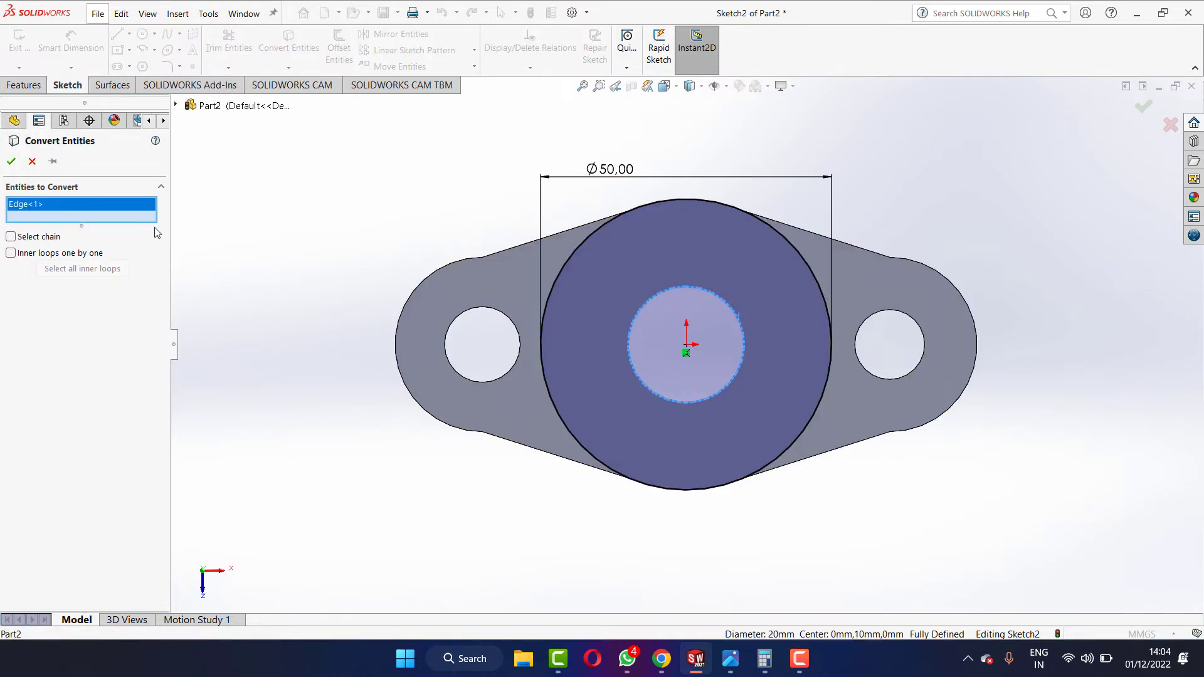
left_click(11, 162)
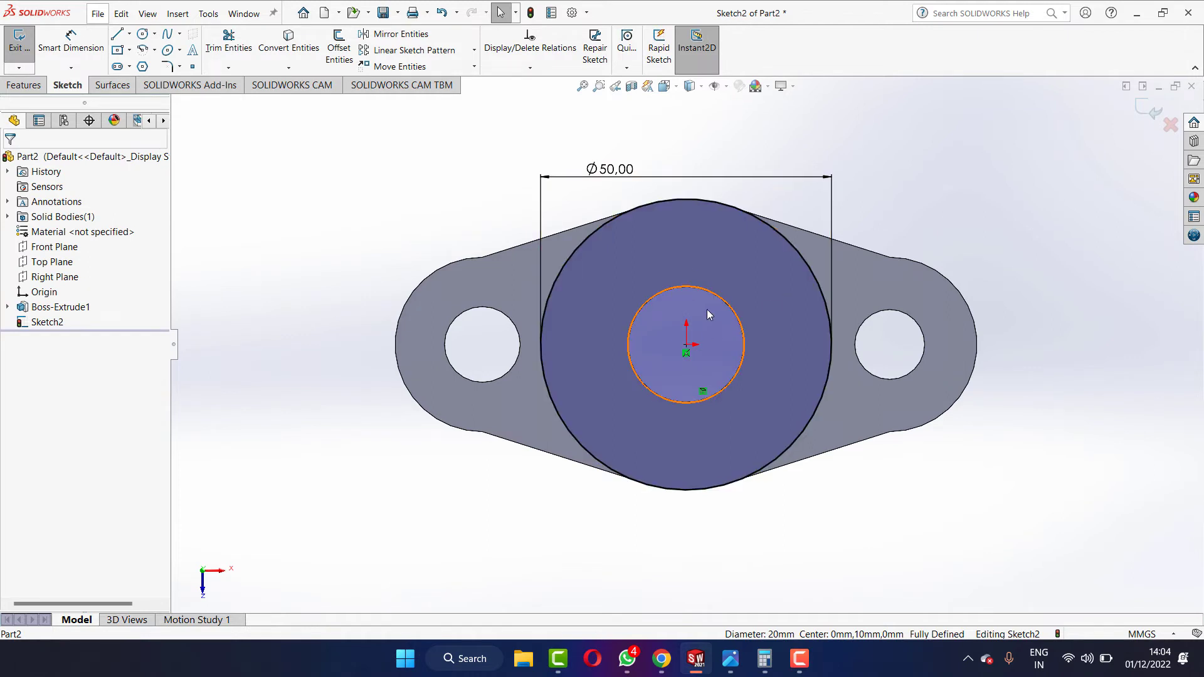
left_click(24, 85)
Start an Extruded Boss on the ring region between the Ø50 circle and the bore.
left_click(26, 47)
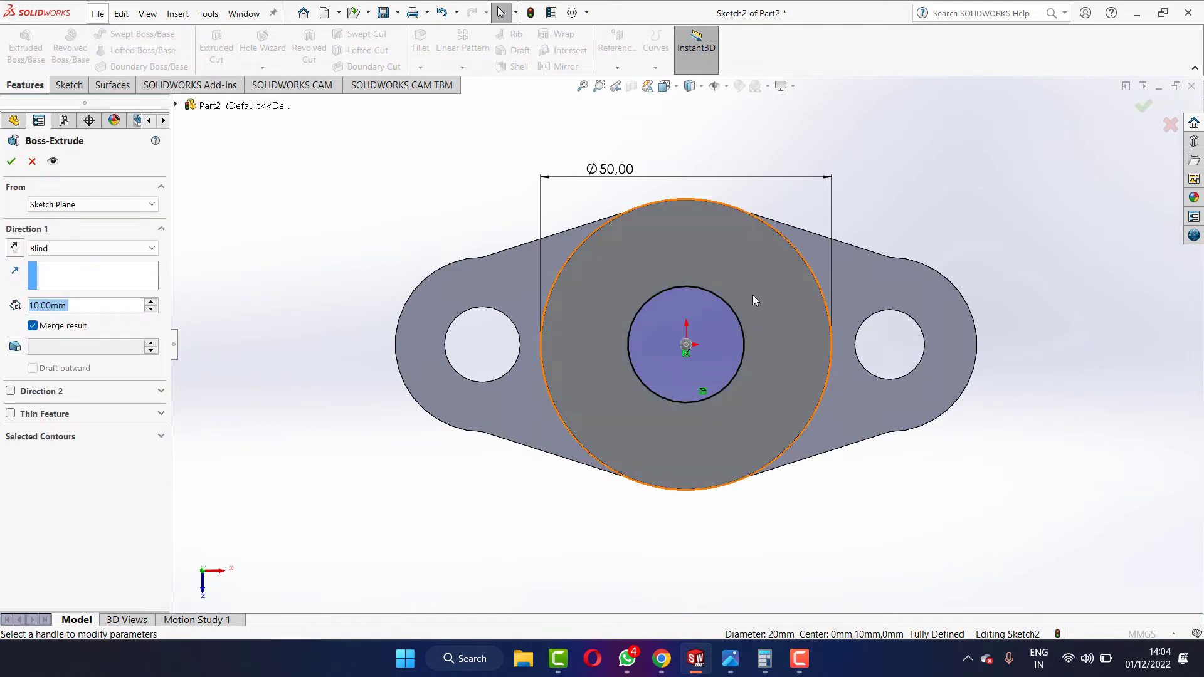
left_click(770, 329)
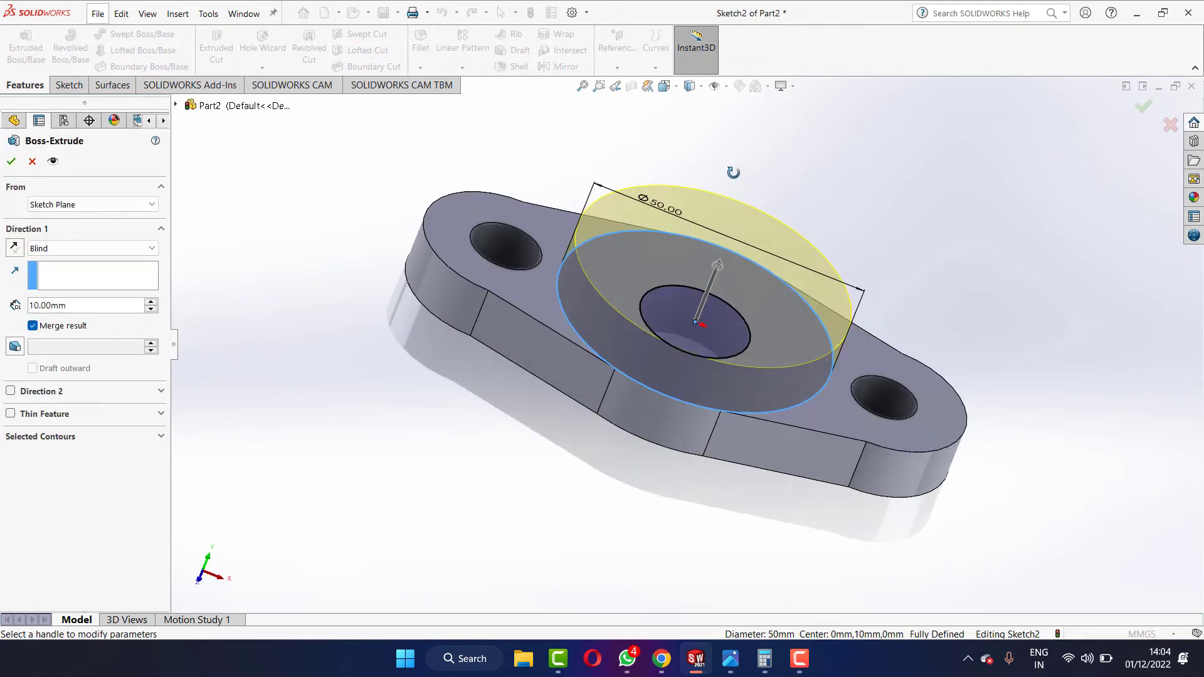
left_click(730, 660)
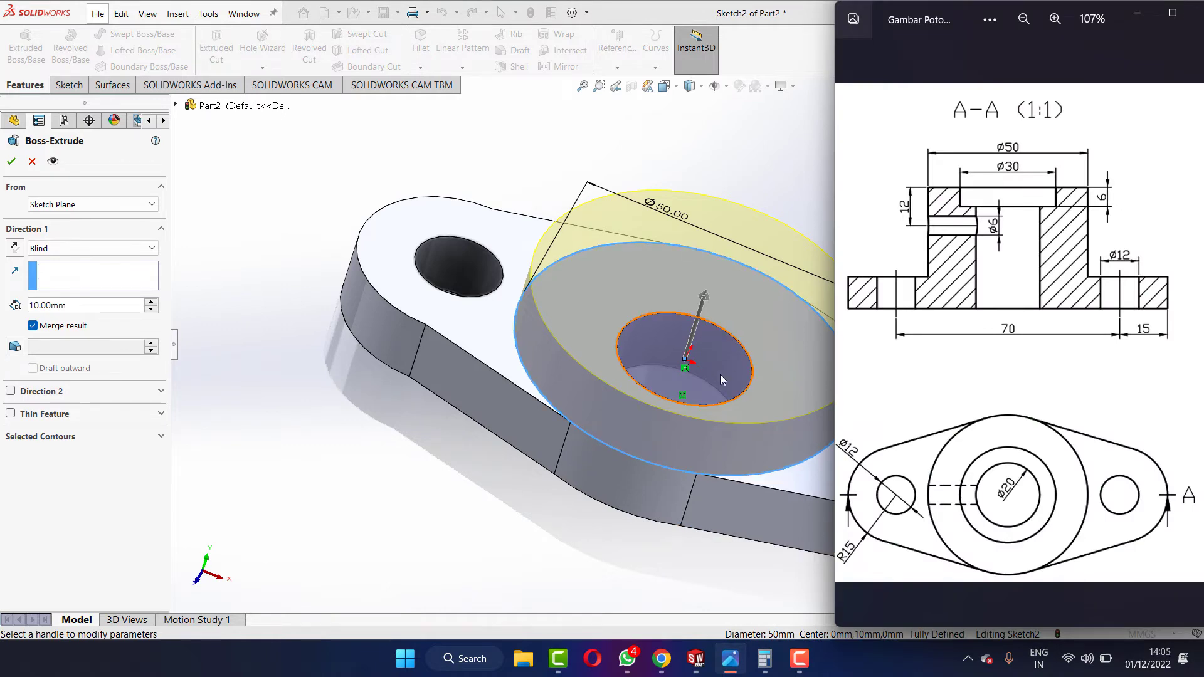
left_click(720, 375)
left_click(737, 666)
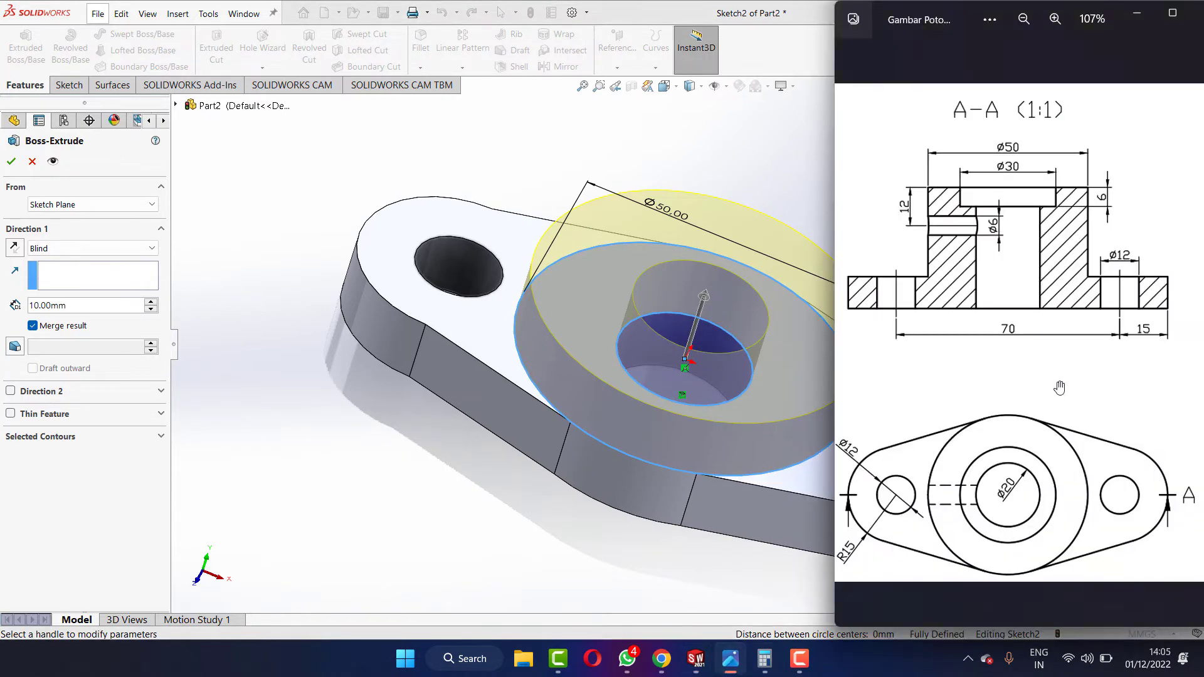
scroll(1074, 325, "down", 2)
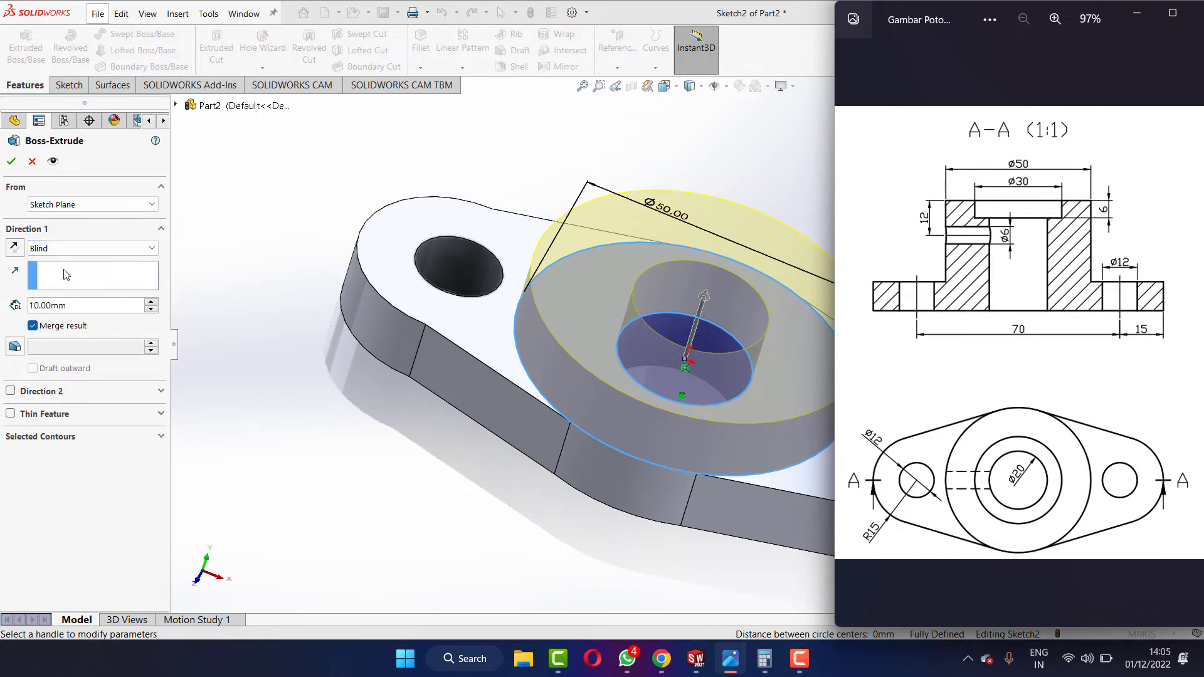
left_click(81, 306)
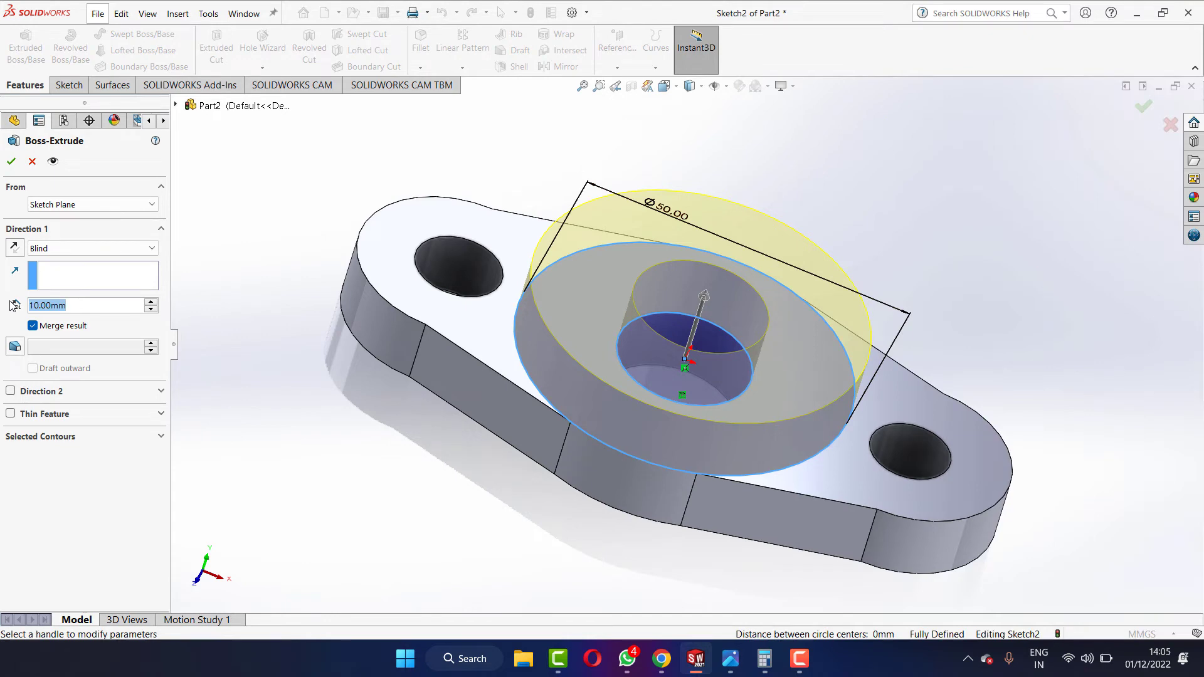
Try boss heights of 50 mm and then 40 mm while checking the reference drawing.
type("50")
key("Return")
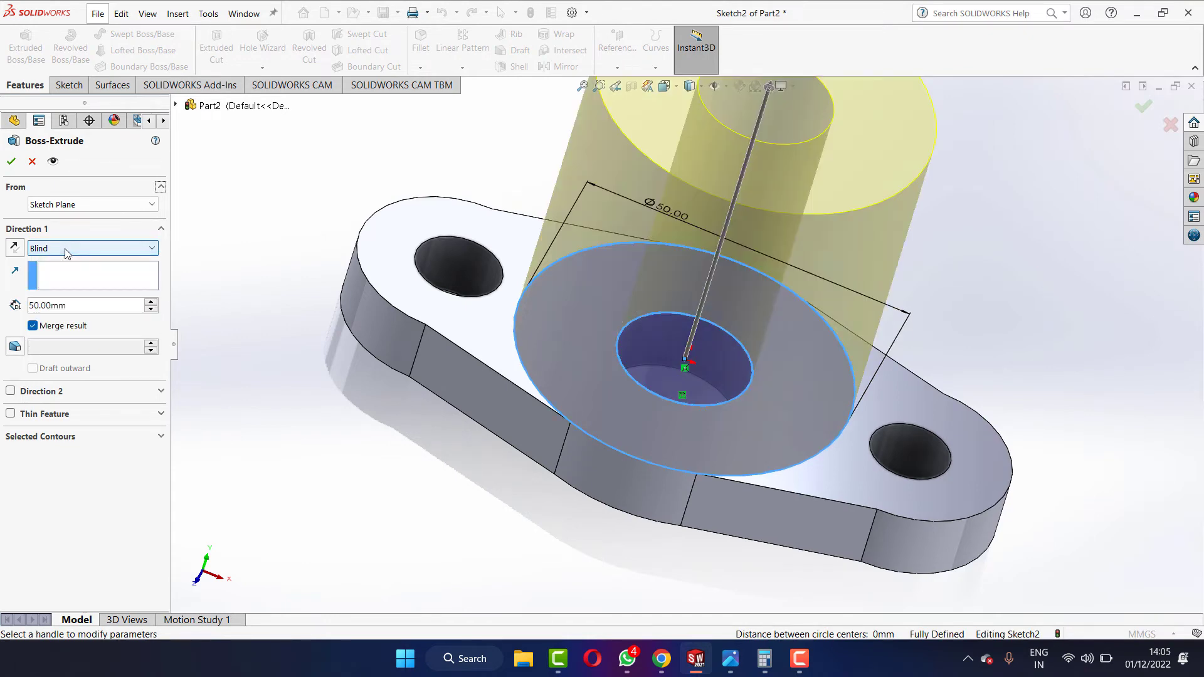
key("f")
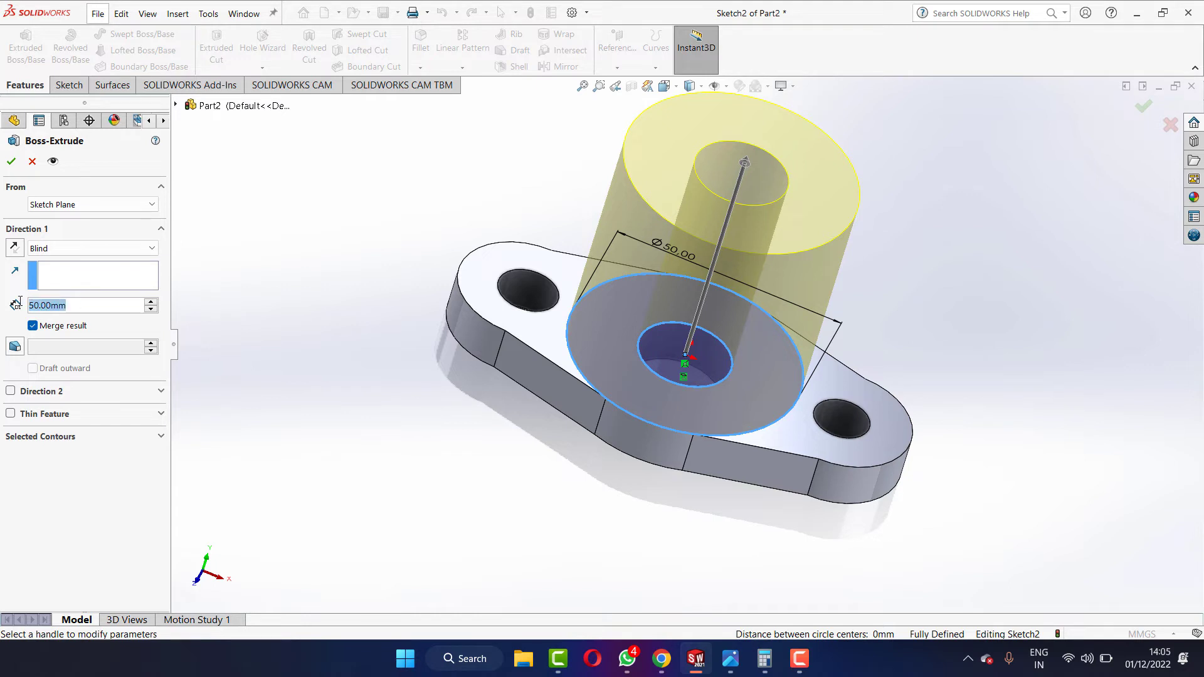
type("40")
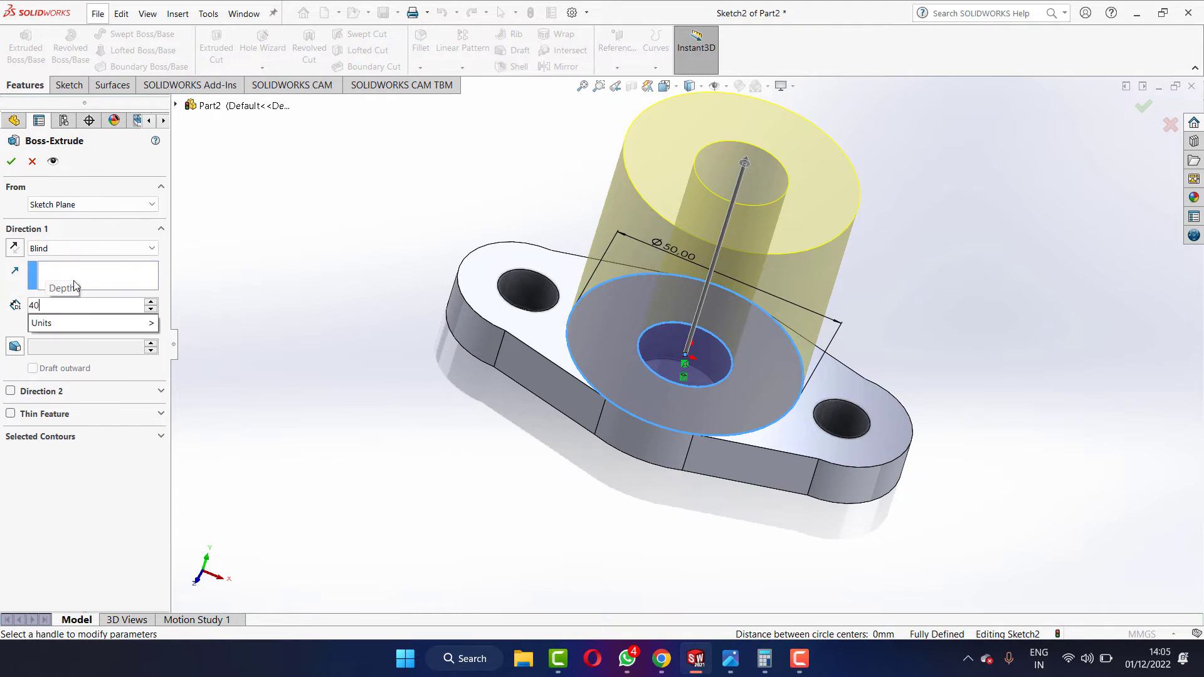
key("Return")
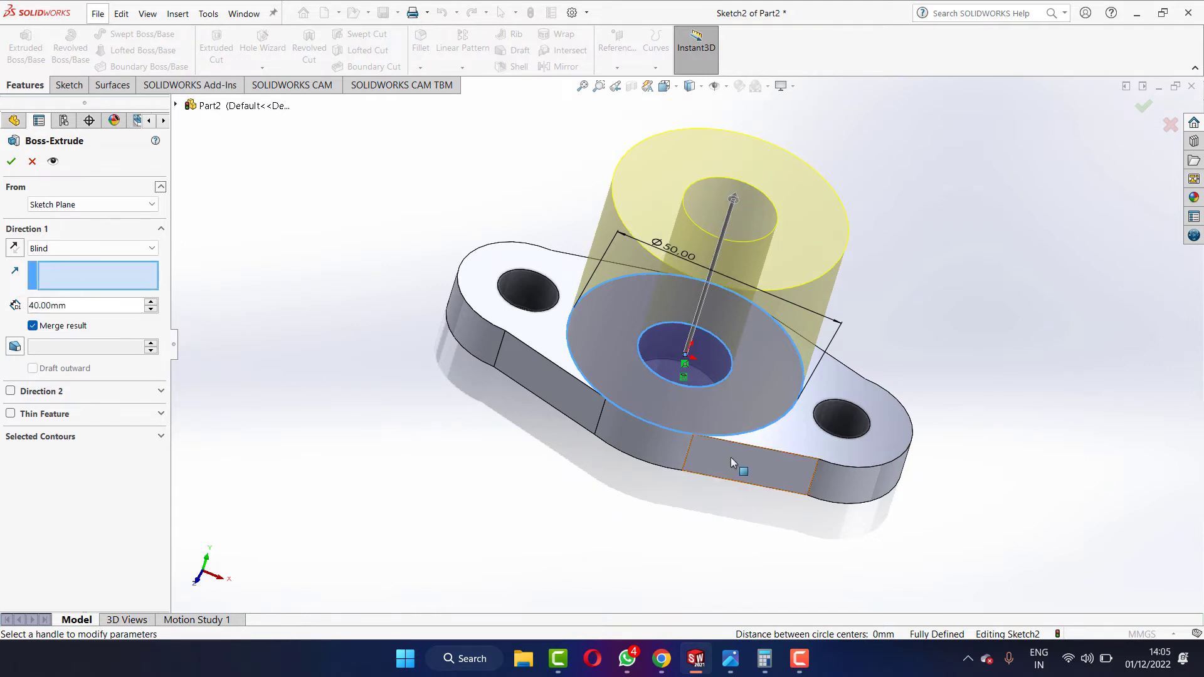
scroll(732, 462, "down", 2)
left_click(731, 658)
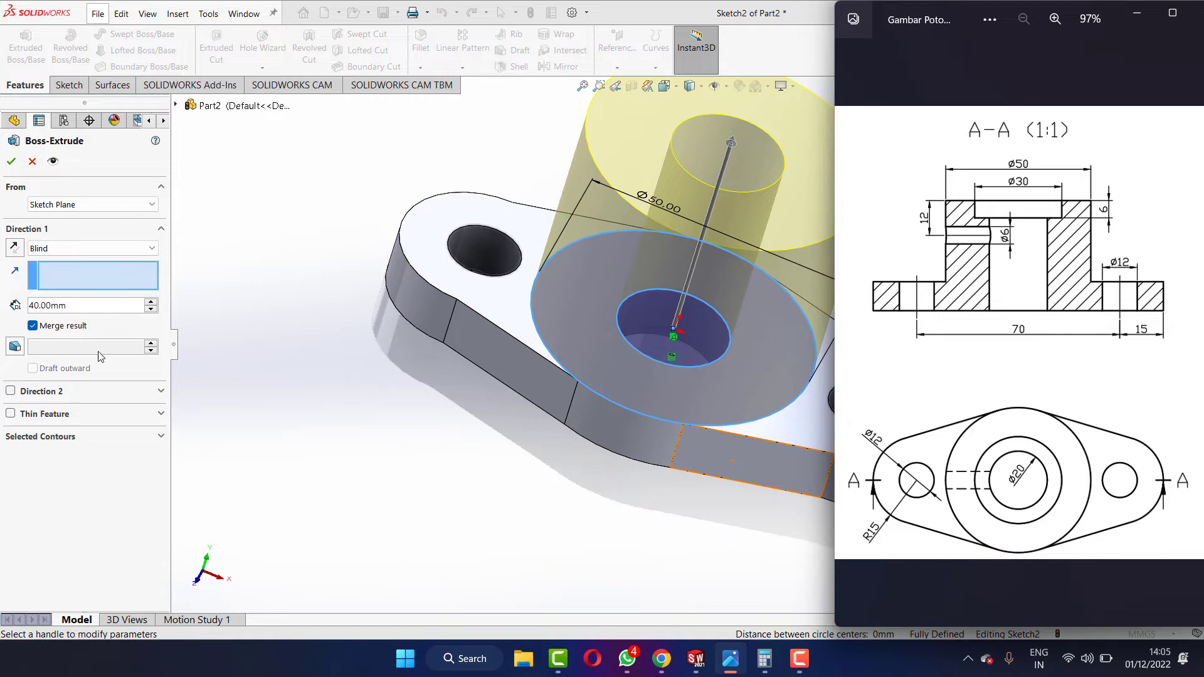
Set the boss height to 30 mm and accept the extrusion.
left_click(73, 308)
type("30")
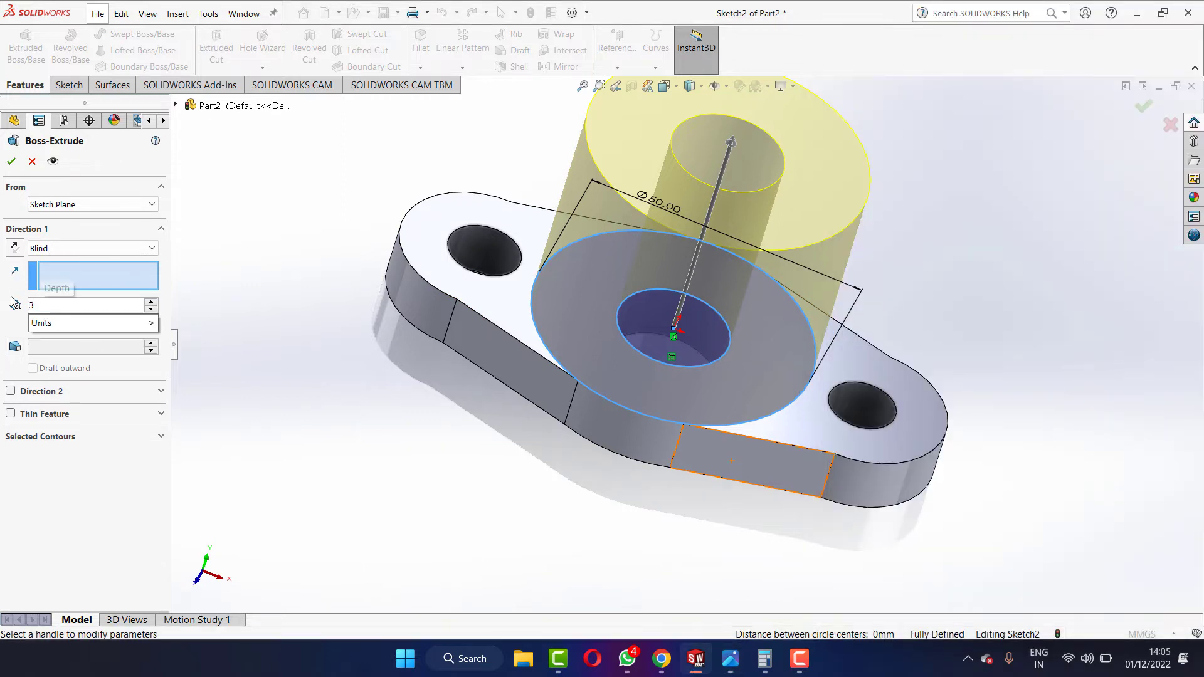
key("Return")
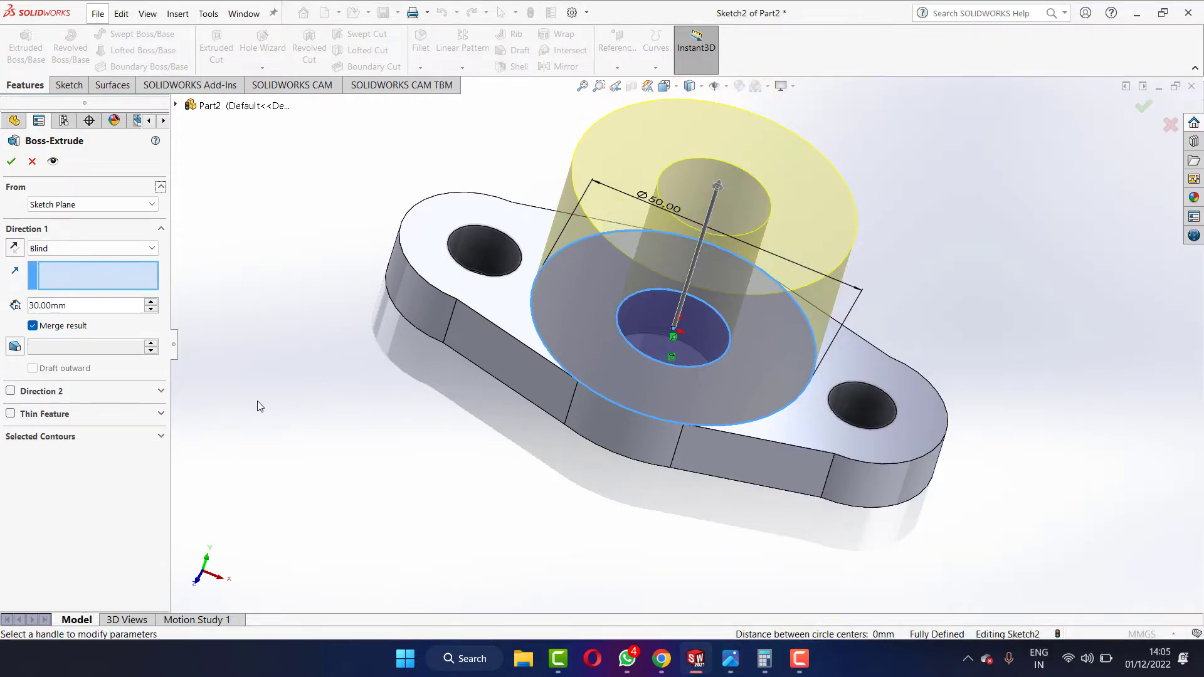
left_click(729, 659)
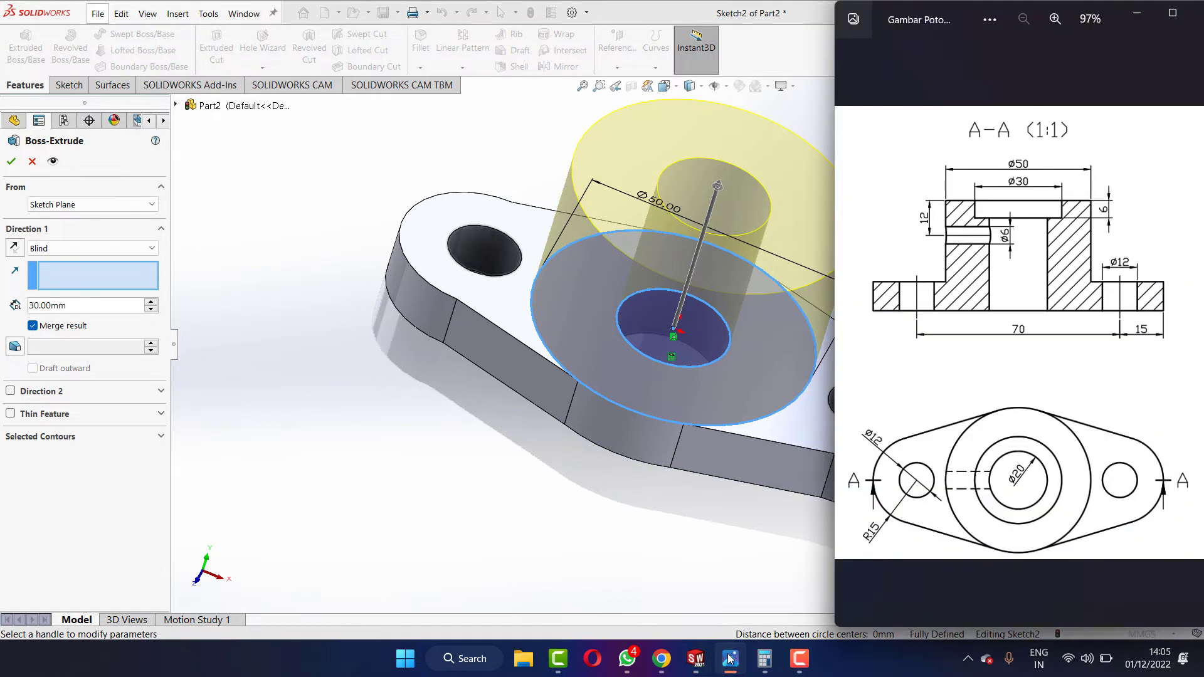
left_click(729, 658)
left_click(729, 659)
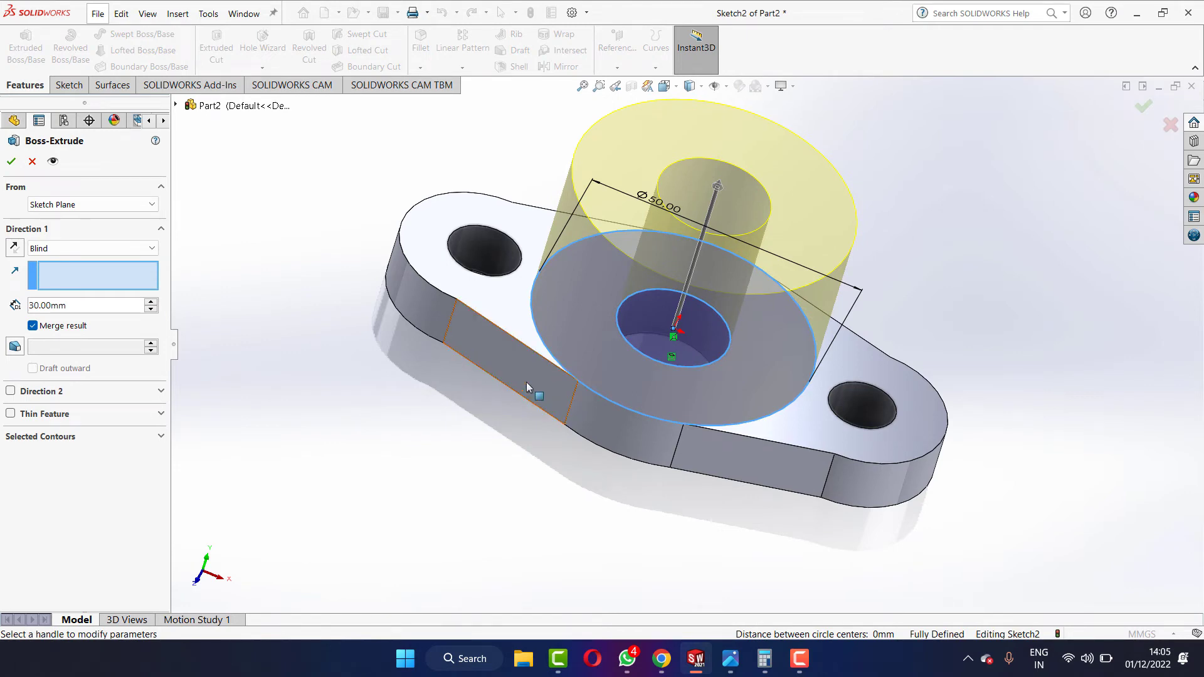
left_click(12, 161)
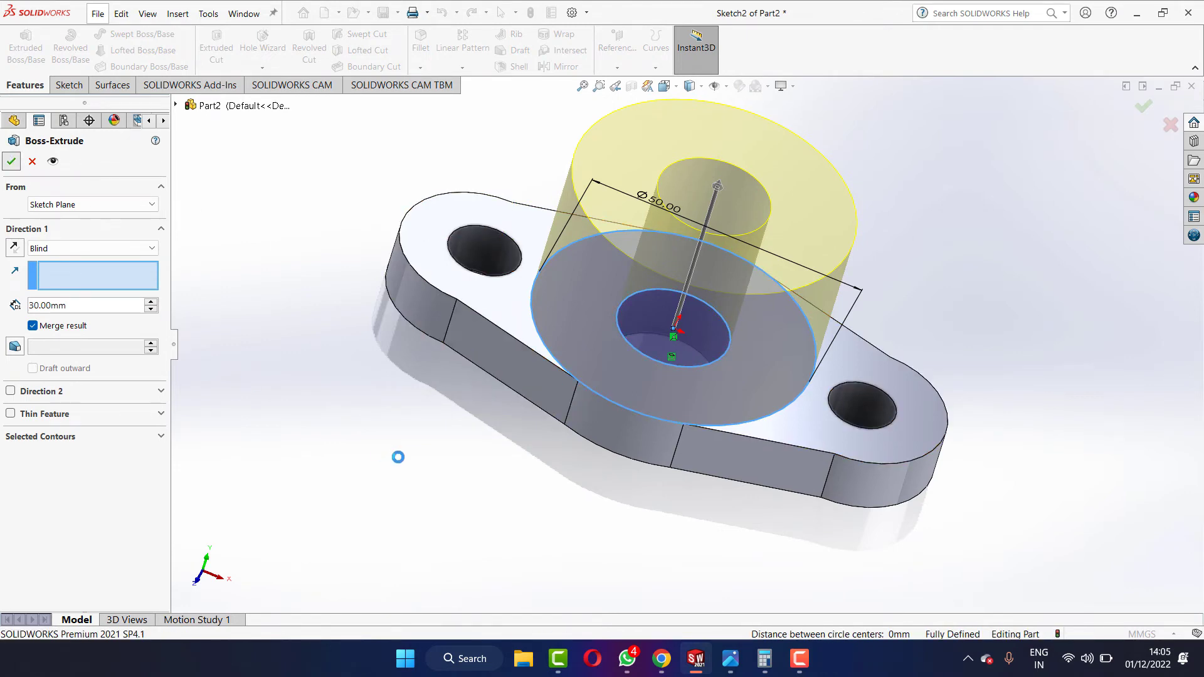
Select the boss's top face, view it Normal To, and start a sketch on it.
left_click(731, 659)
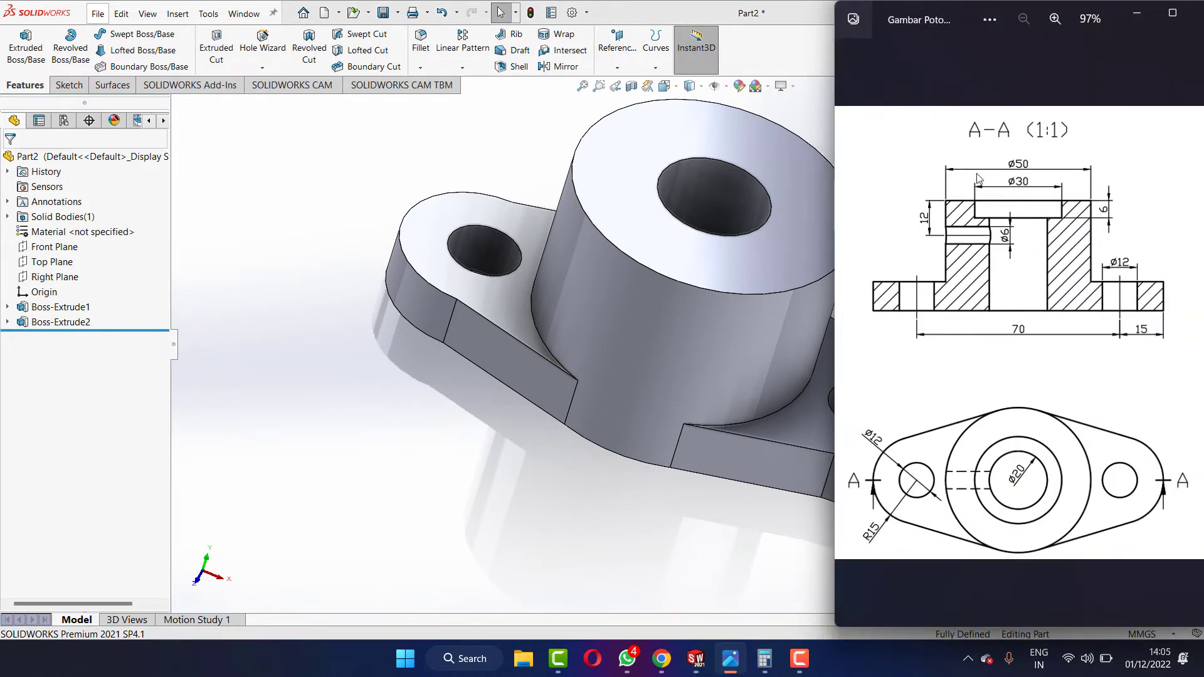
left_click(788, 205)
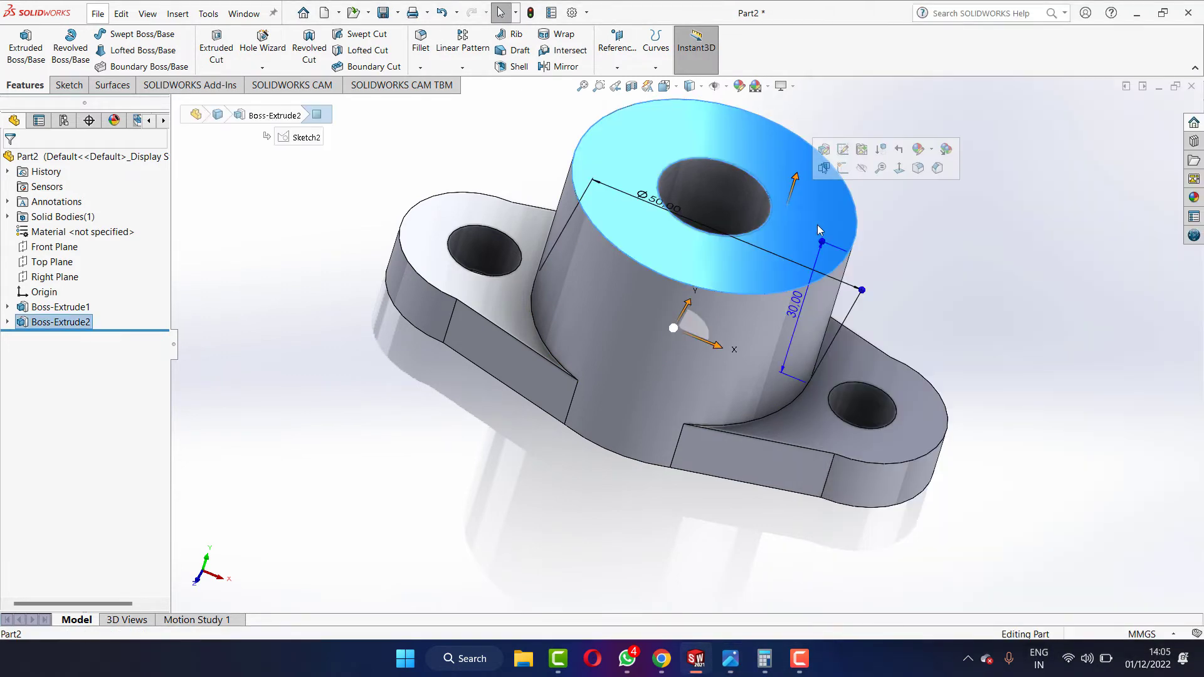
left_click(898, 167)
left_click(67, 85)
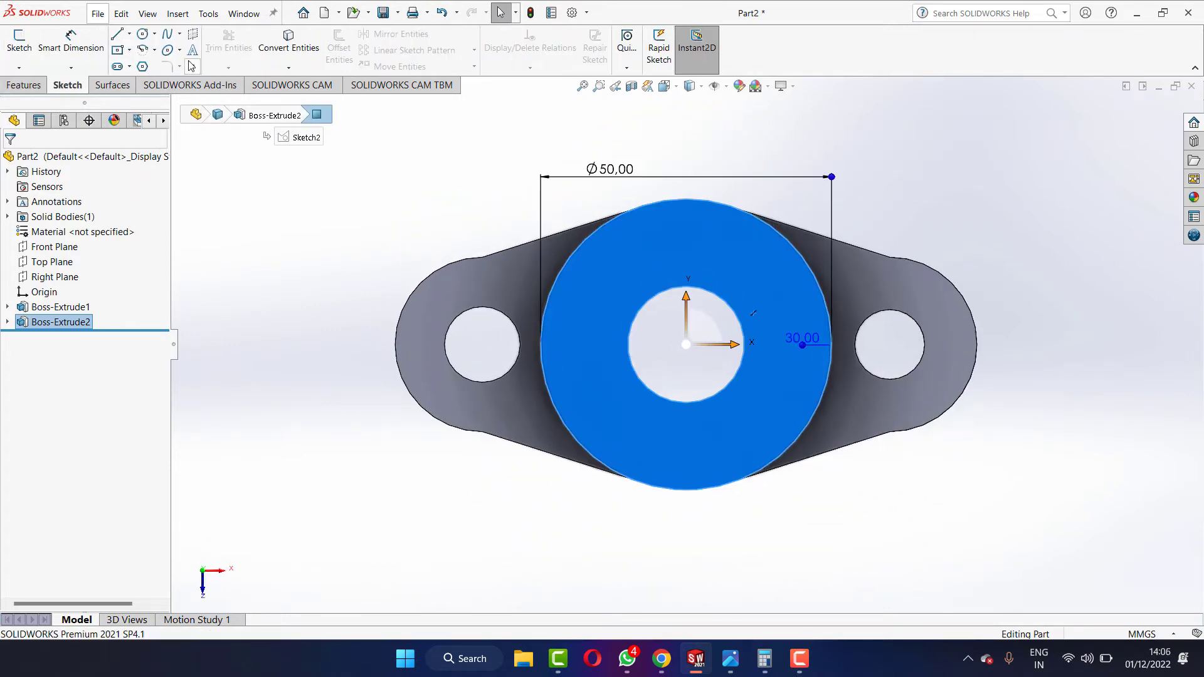
Draw a circle centred on the origin on the boss top.
left_click(145, 37)
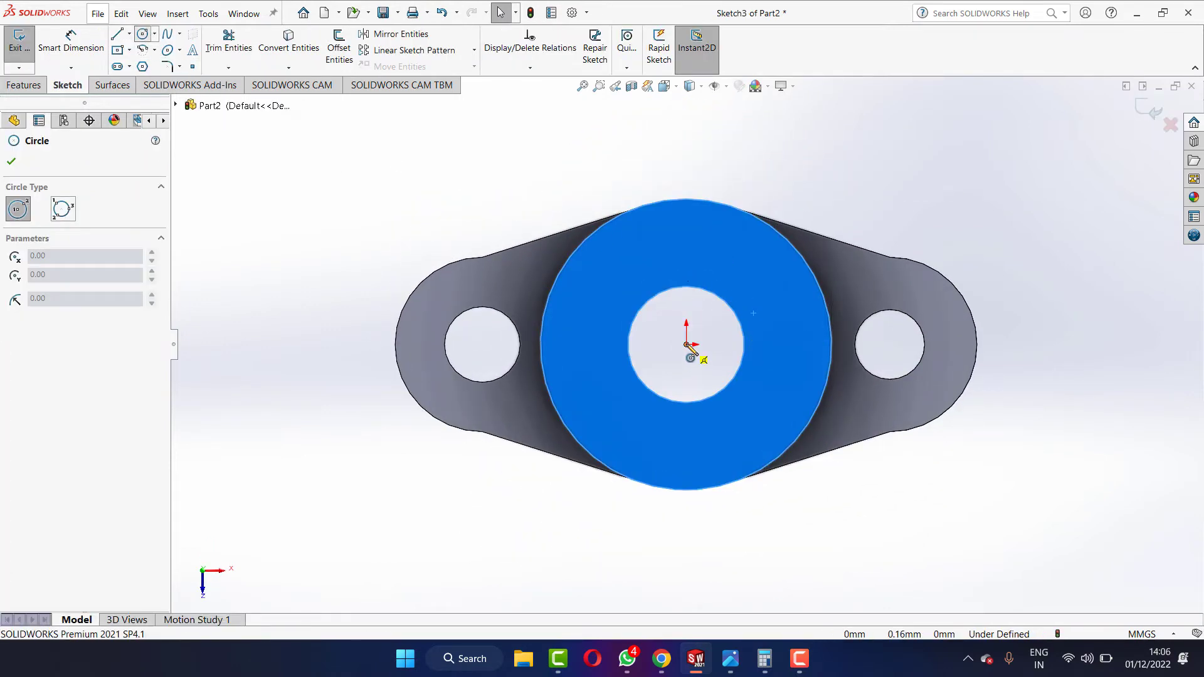
left_click(686, 344)
left_click(746, 274)
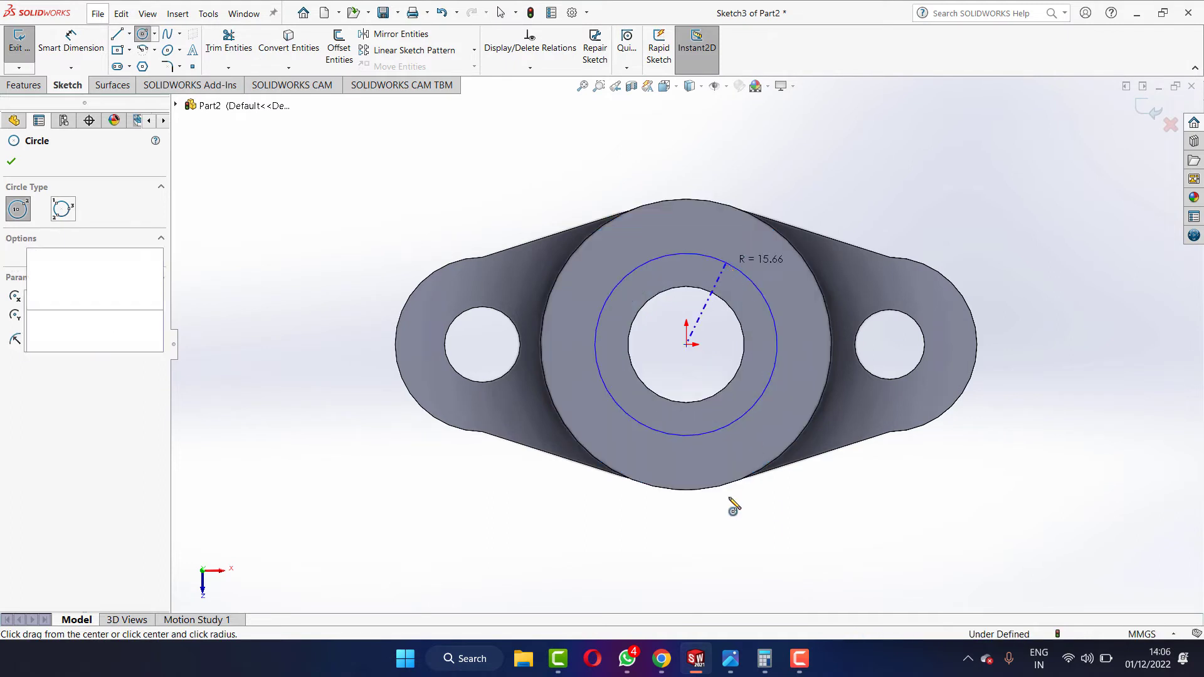
left_click(732, 667)
left_click(731, 667)
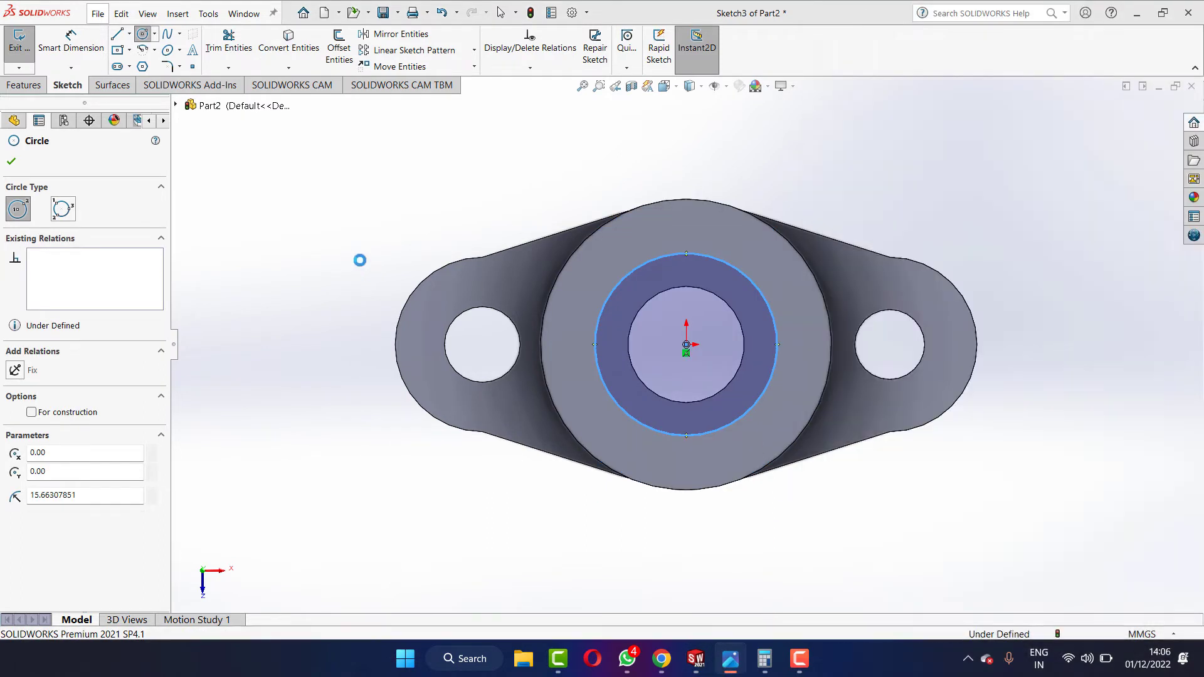
key("Escape")
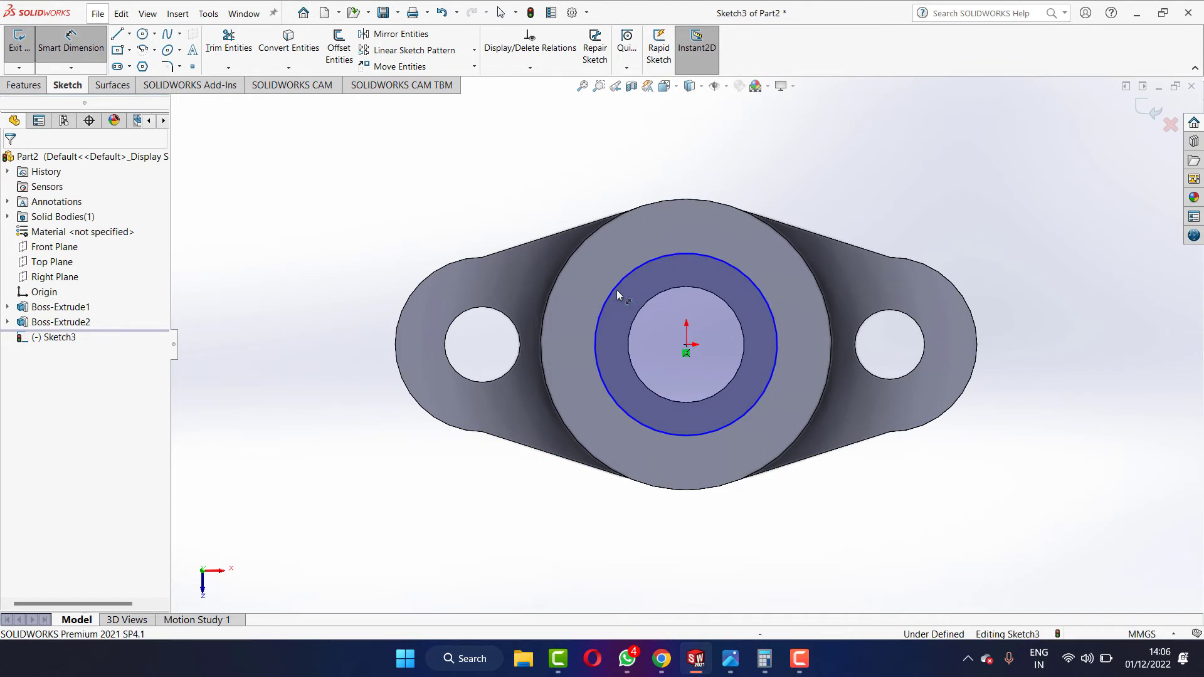
Dimension the counterbore circle to a 30 mm diameter.
left_click(633, 268)
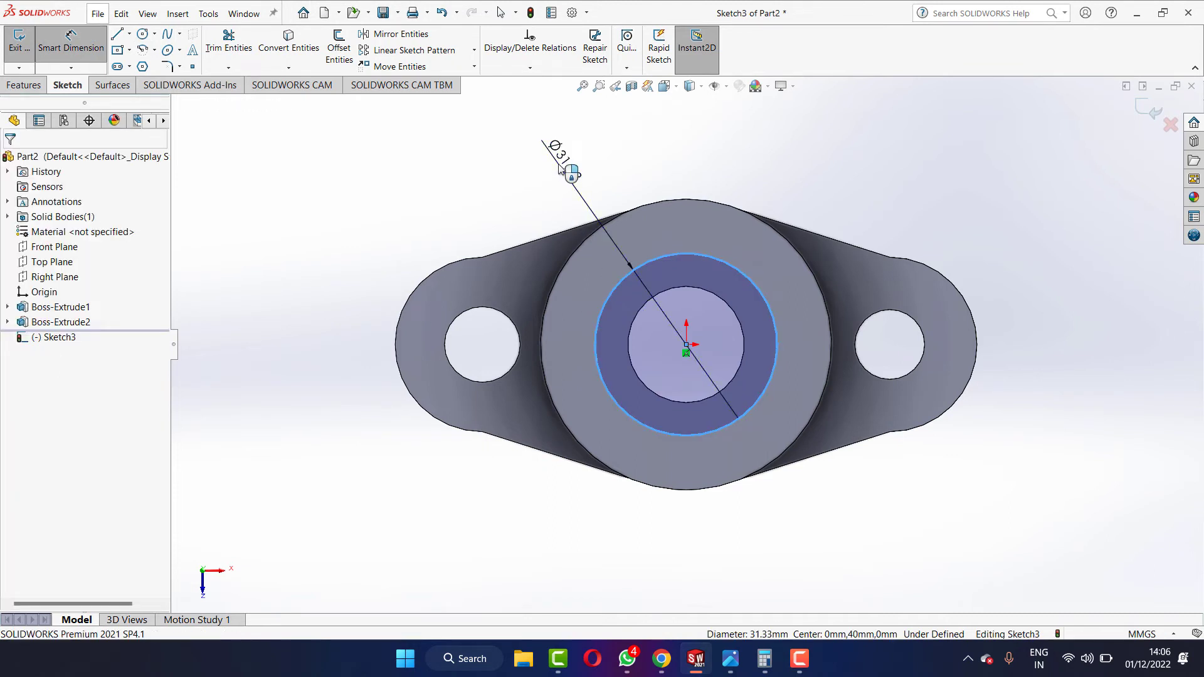
left_click(567, 171)
type("30")
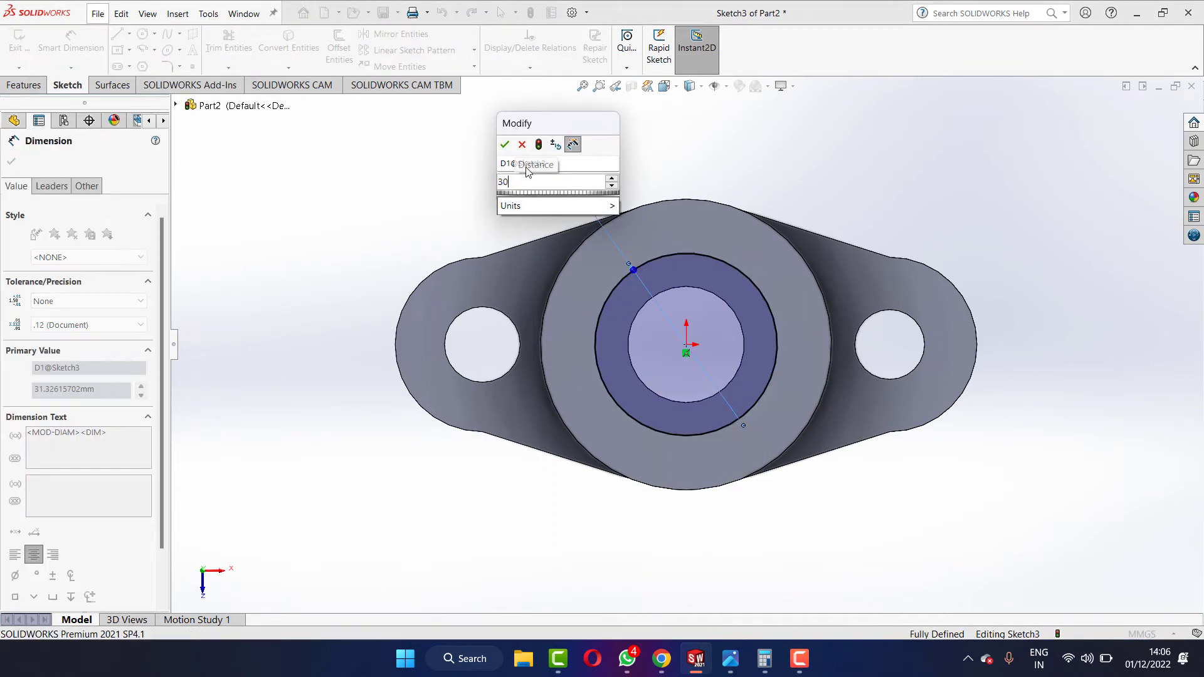
left_click(504, 145)
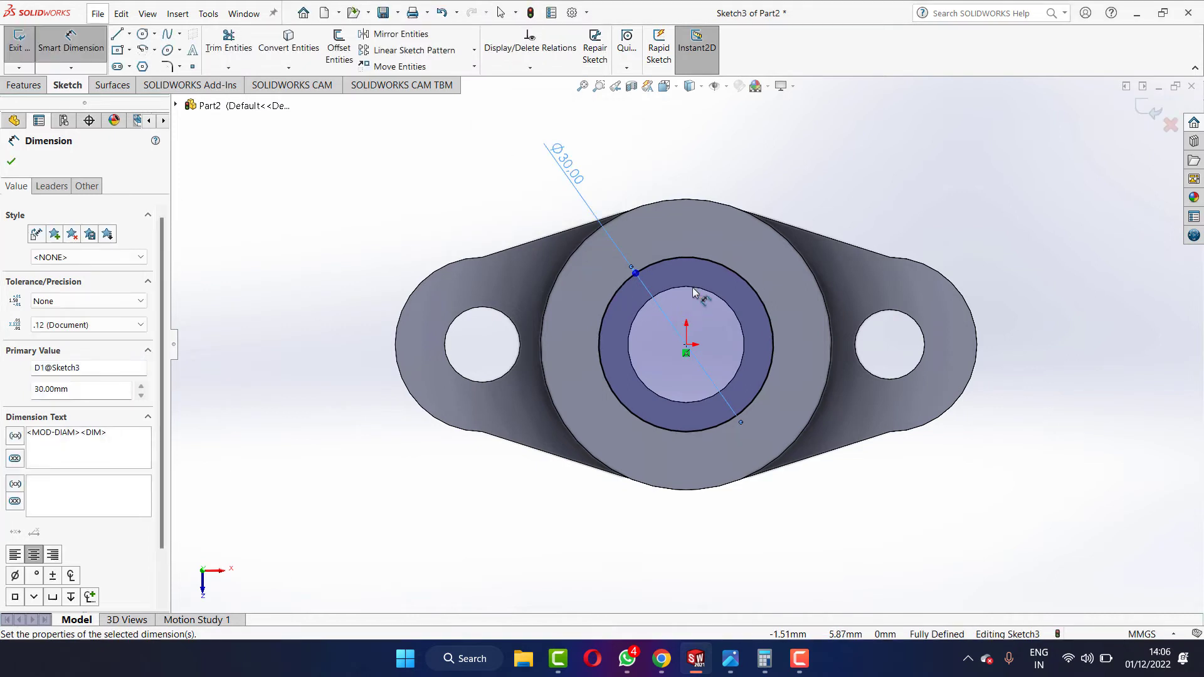
key("Escape")
key("Escape")
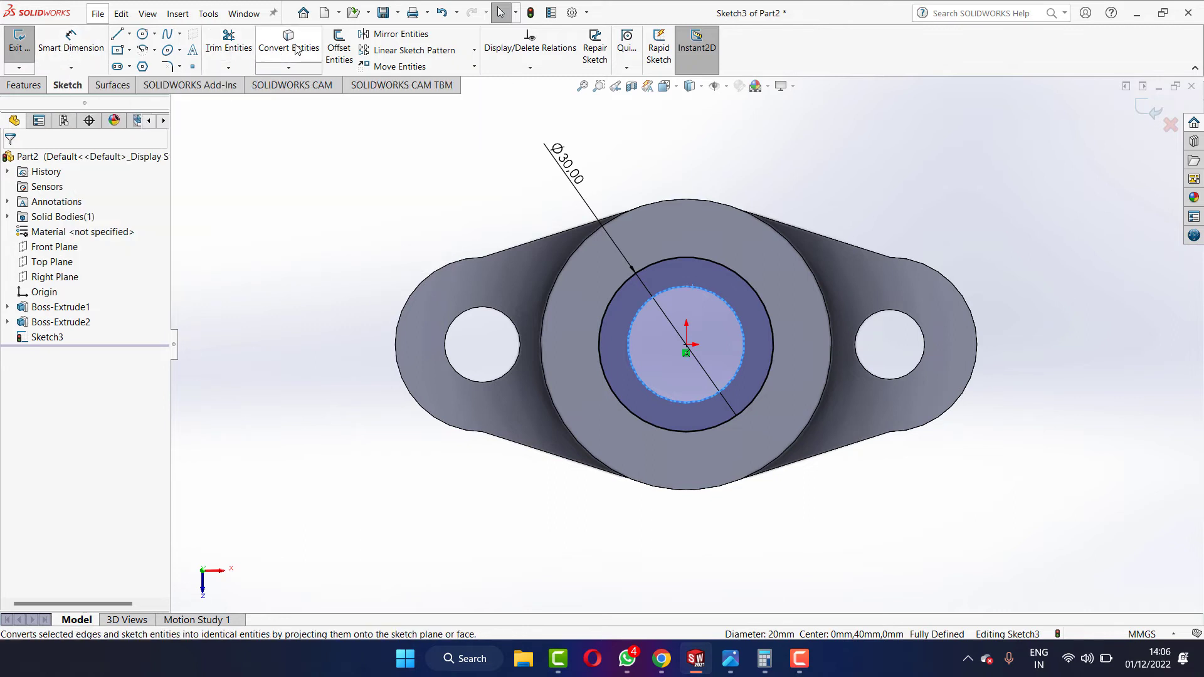
Extruded-cut the 30 mm circle 6 mm deep (Blind) to form the counterbore.
left_click(308, 171)
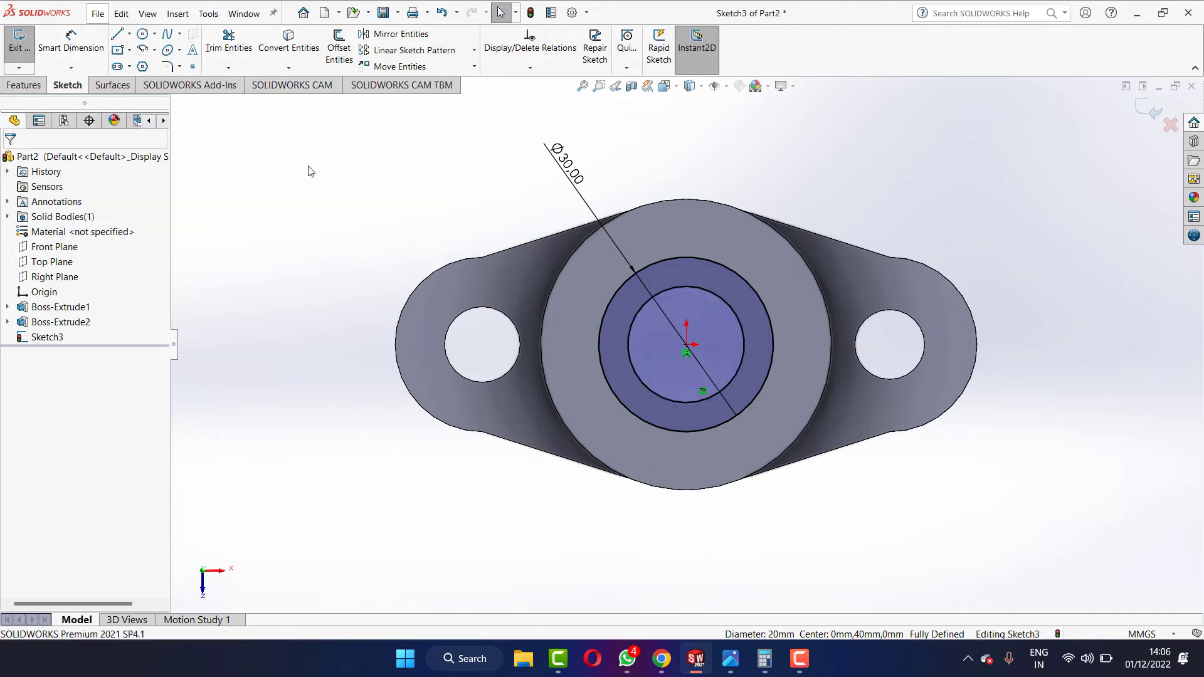
left_click(23, 84)
left_click(25, 55)
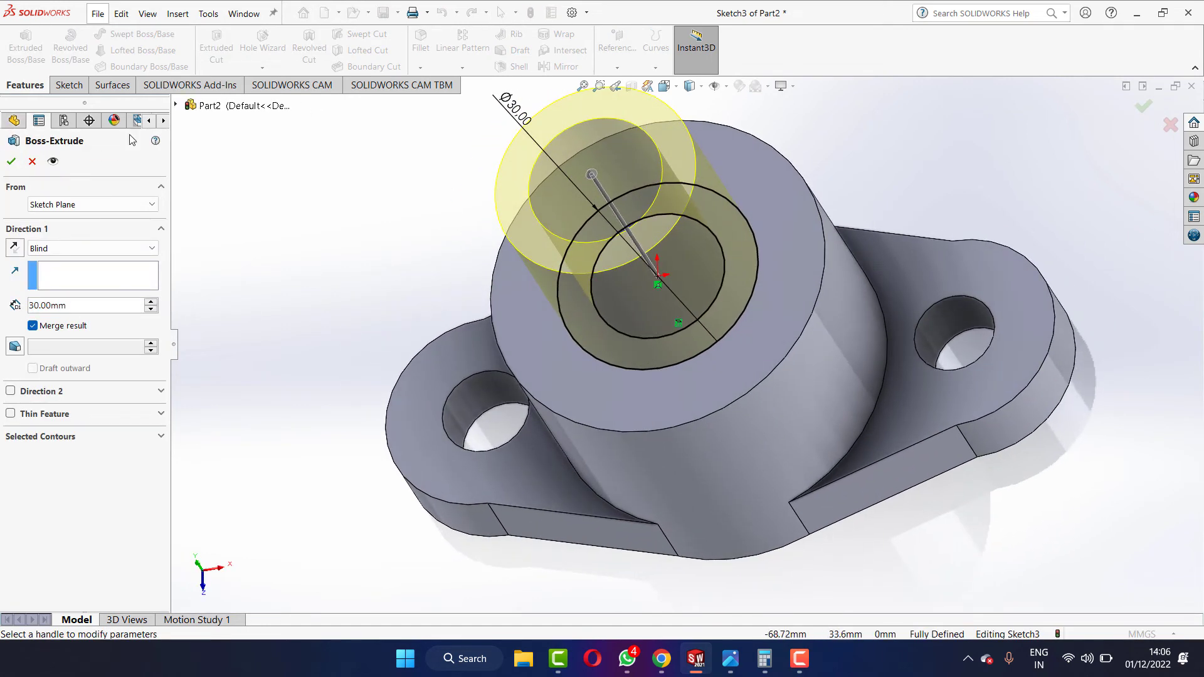
left_click(33, 162)
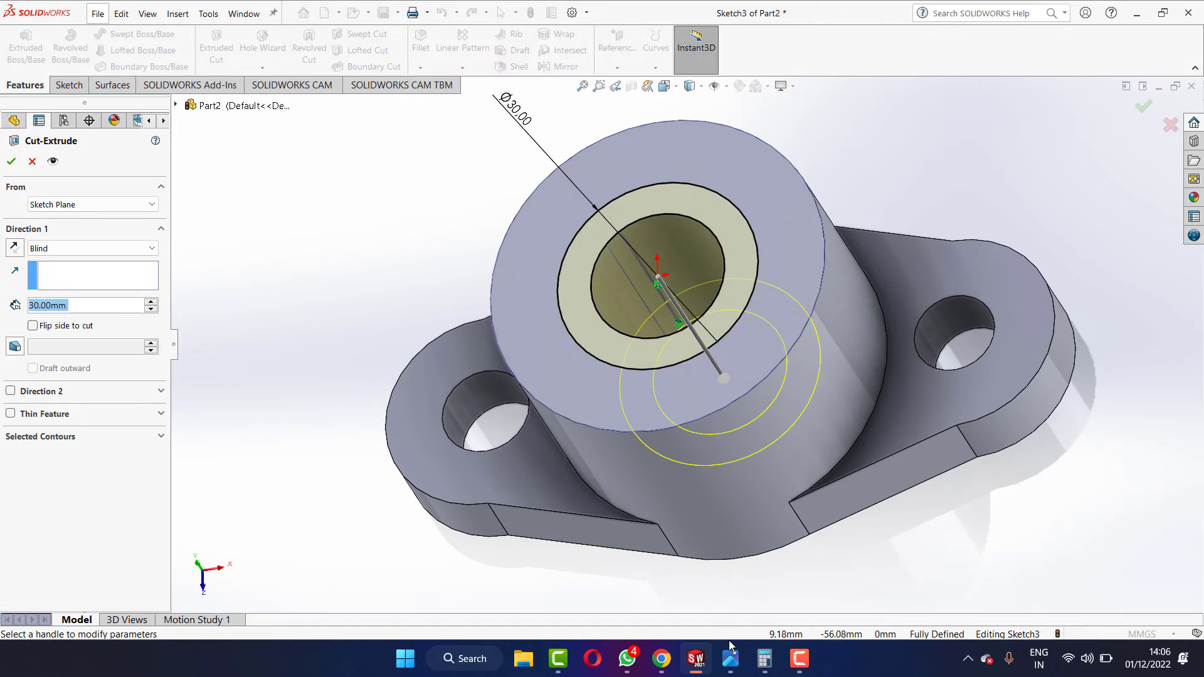
left_click(731, 658)
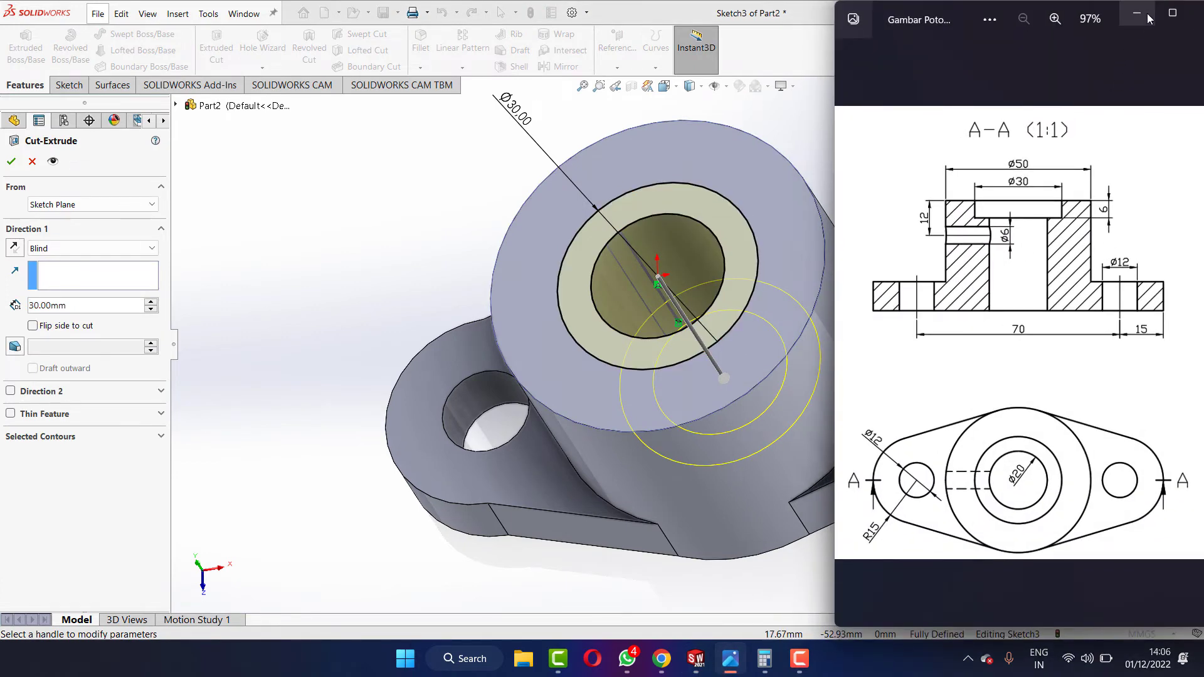
left_click(1150, 19)
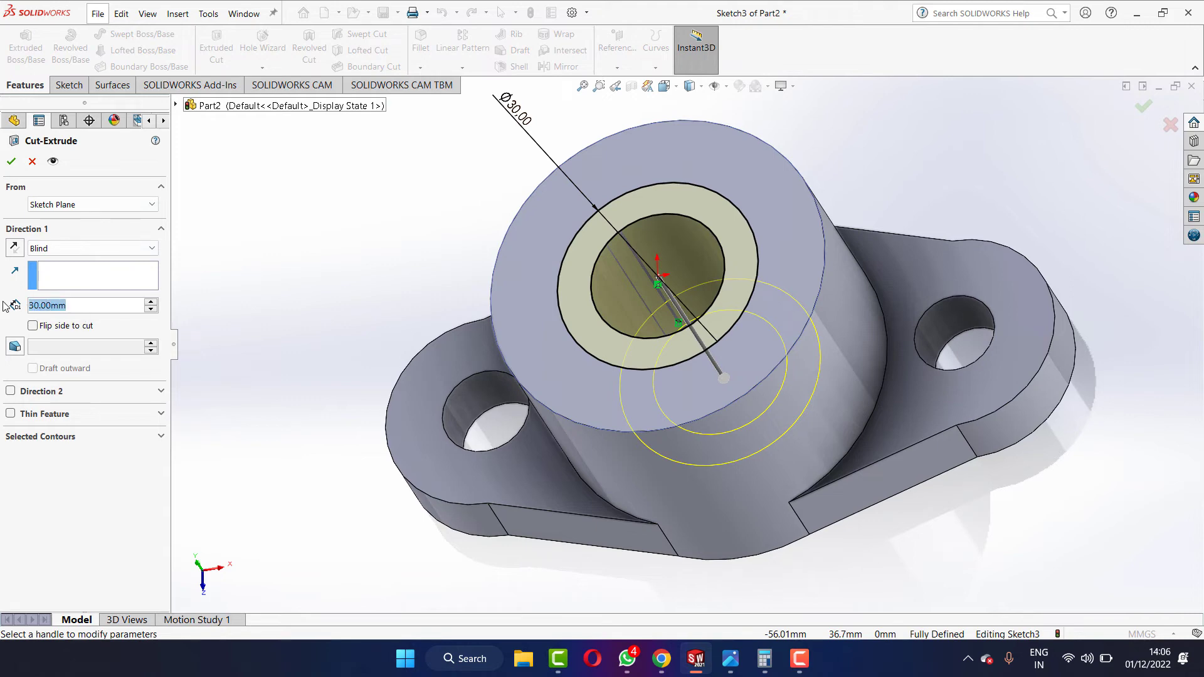
type("6")
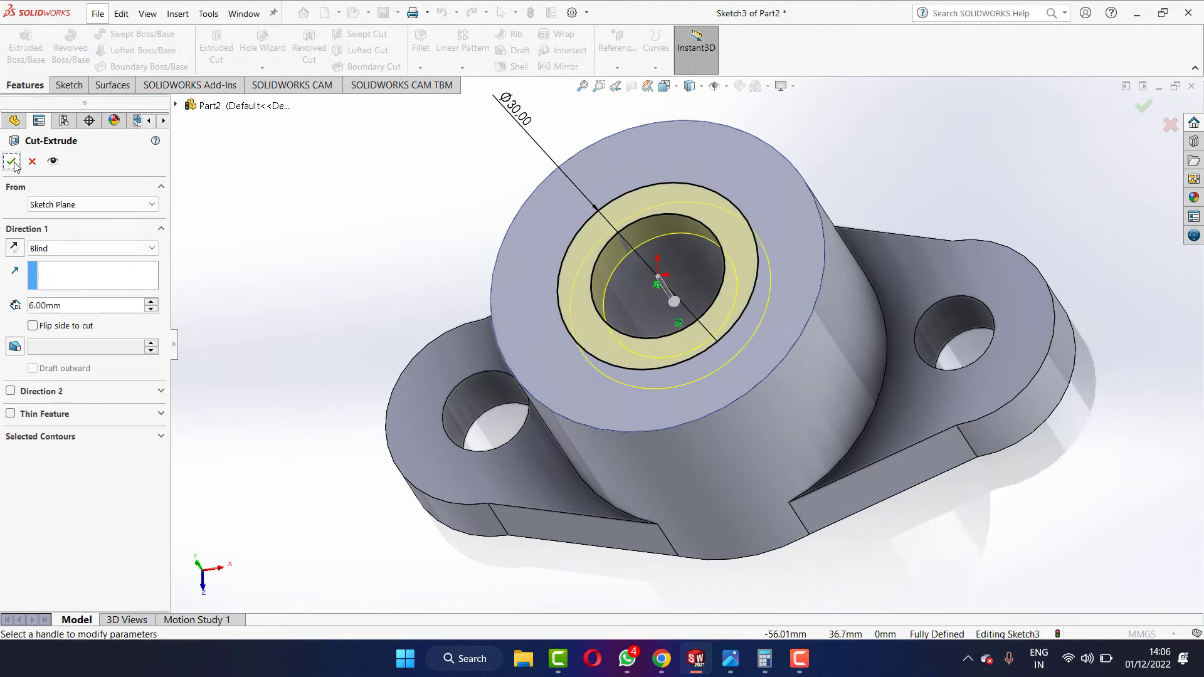
left_click(15, 162)
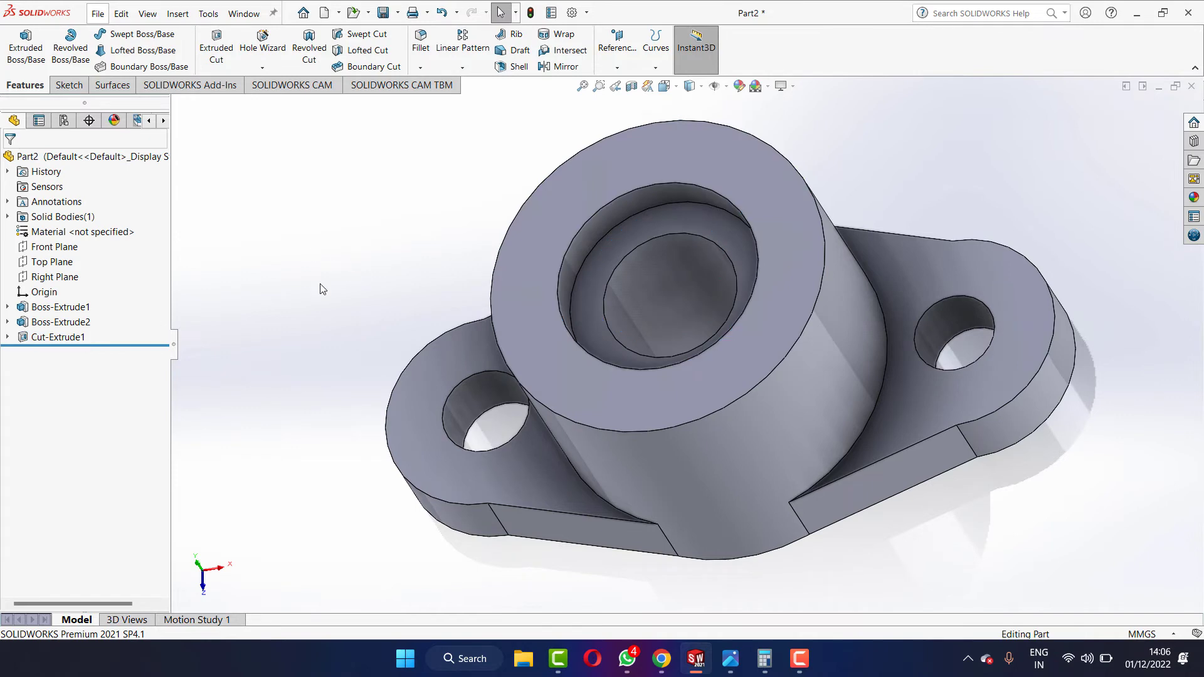
scroll(686, 354, "up", 2)
mouse_move(704, 517)
middle_mouse_down()
mouse_move(701, 420)
mouse_move(723, 389)
mouse_move(735, 408)
middle_mouse_up()
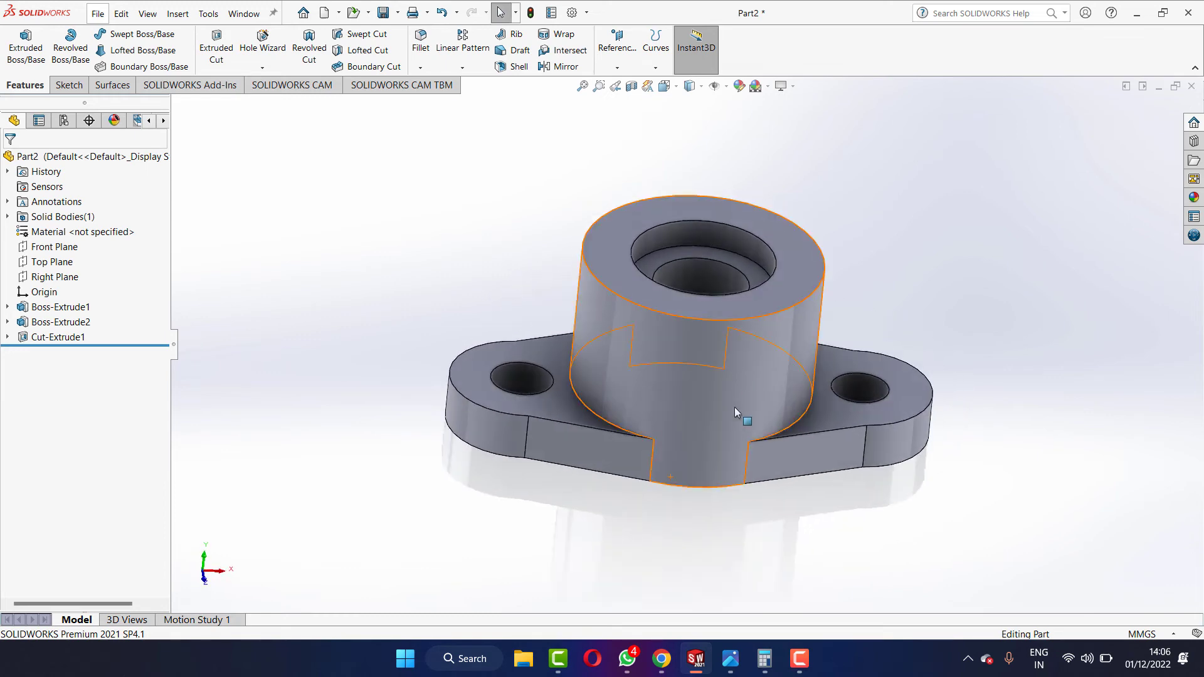
left_click(730, 669)
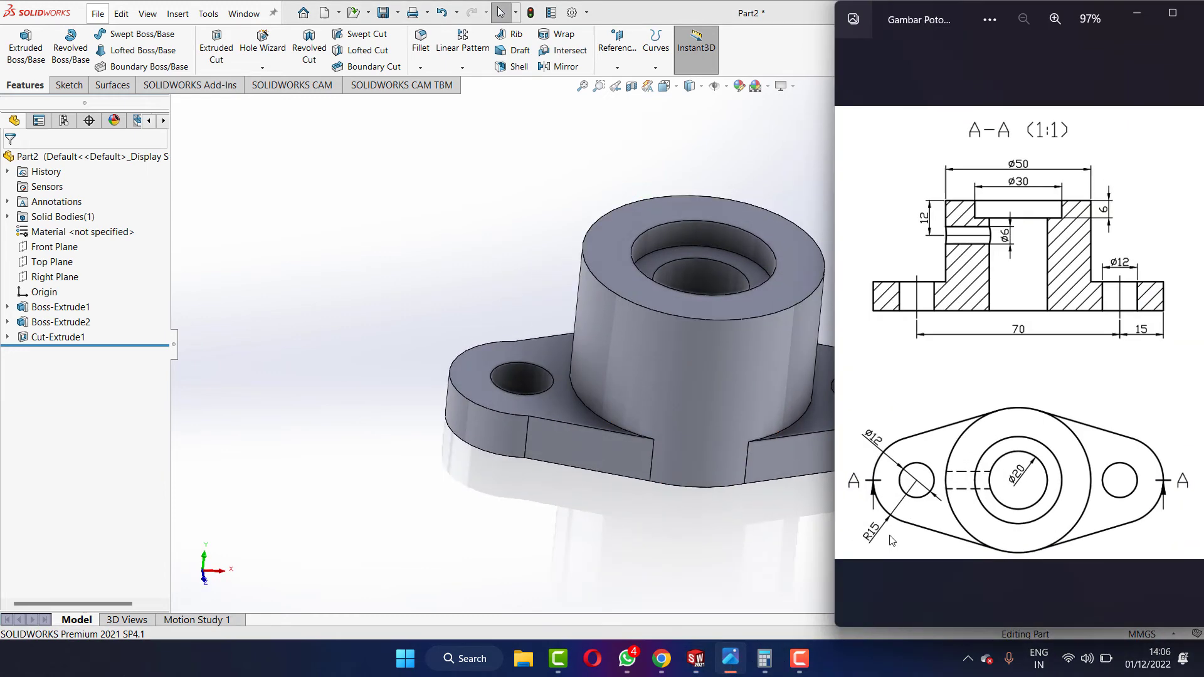
scroll(1005, 246, "up", 2)
scroll(1035, 219, "up", 2)
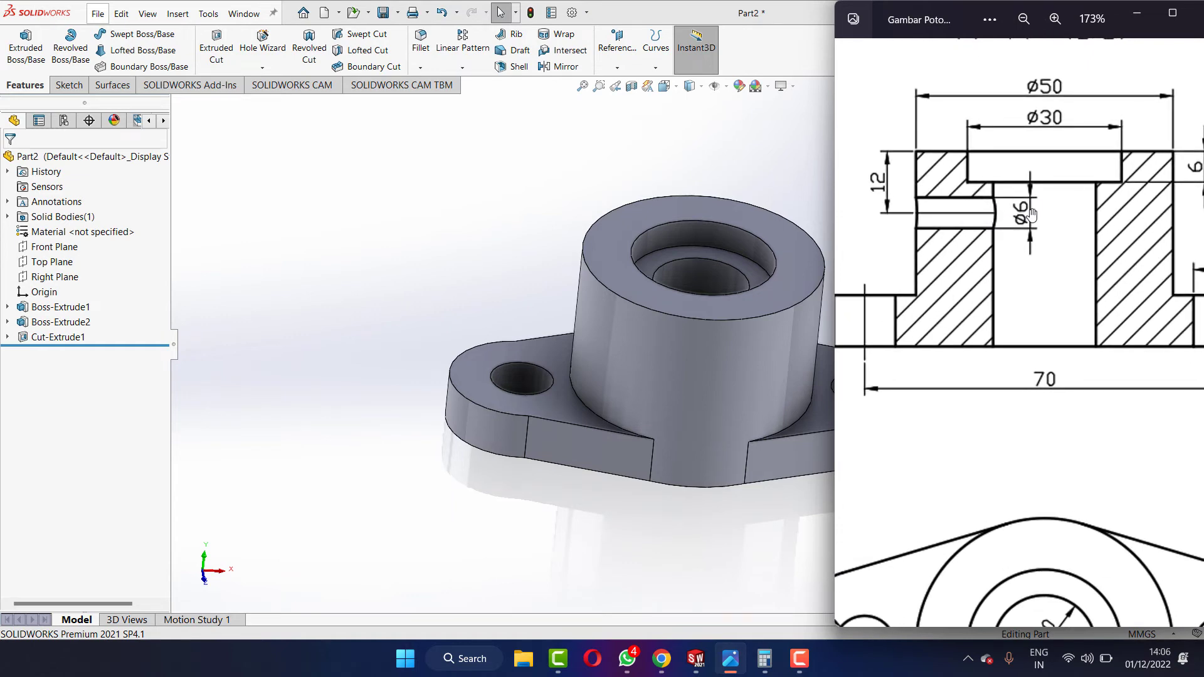
left_click(582, 497)
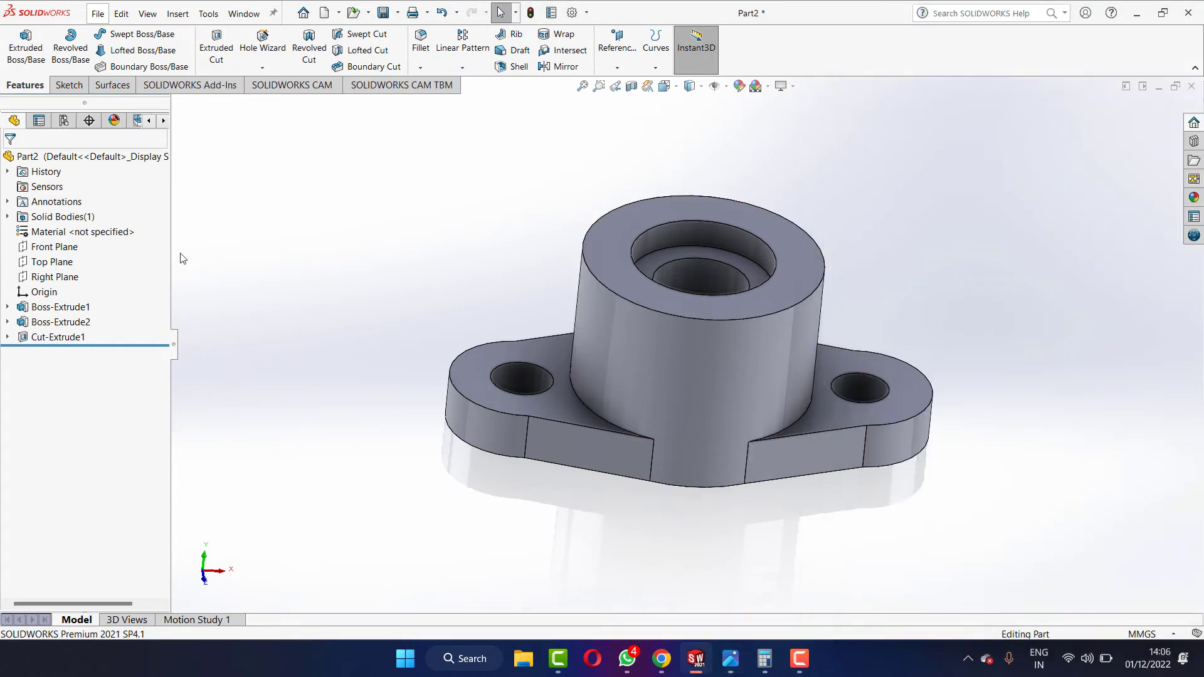
Sketch a small circle on the boss centreline on the Right Plane, viewed Normal To.
left_click(80, 276)
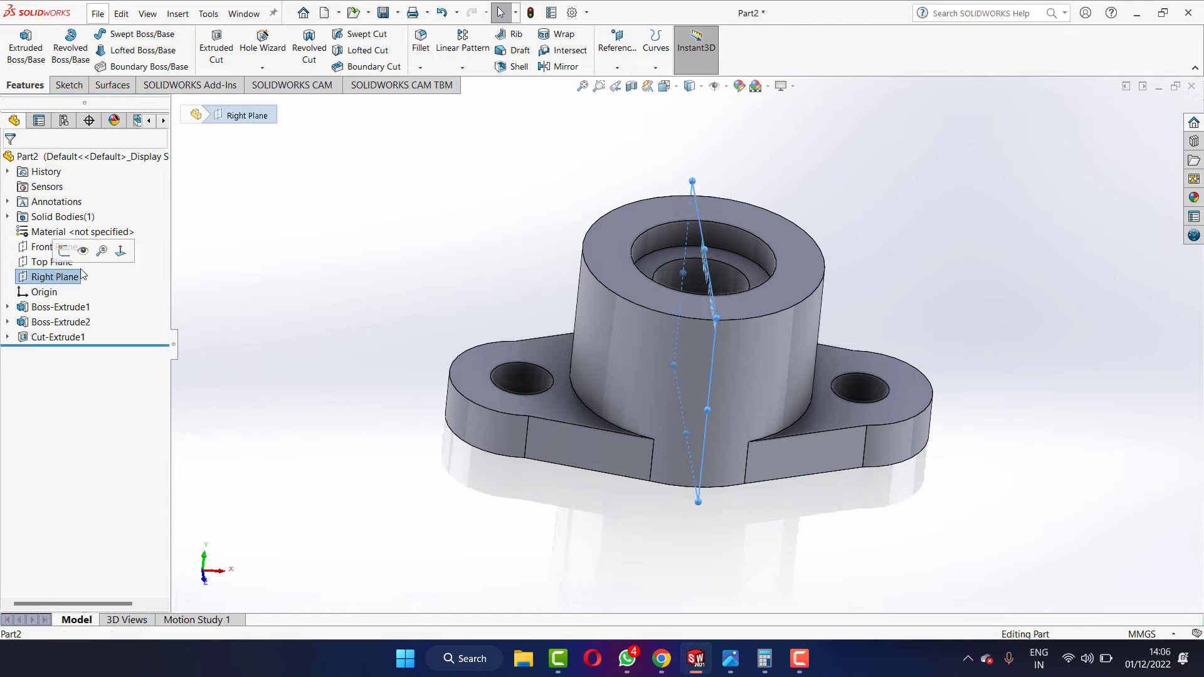
left_click(121, 252)
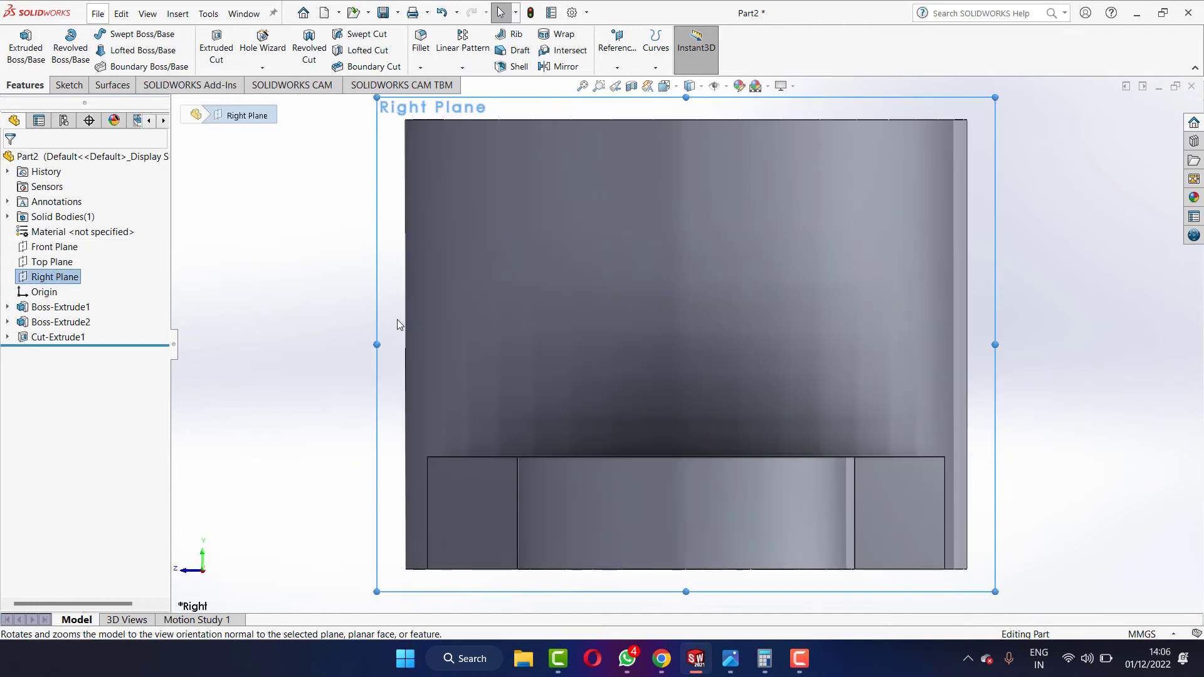
left_click(69, 85)
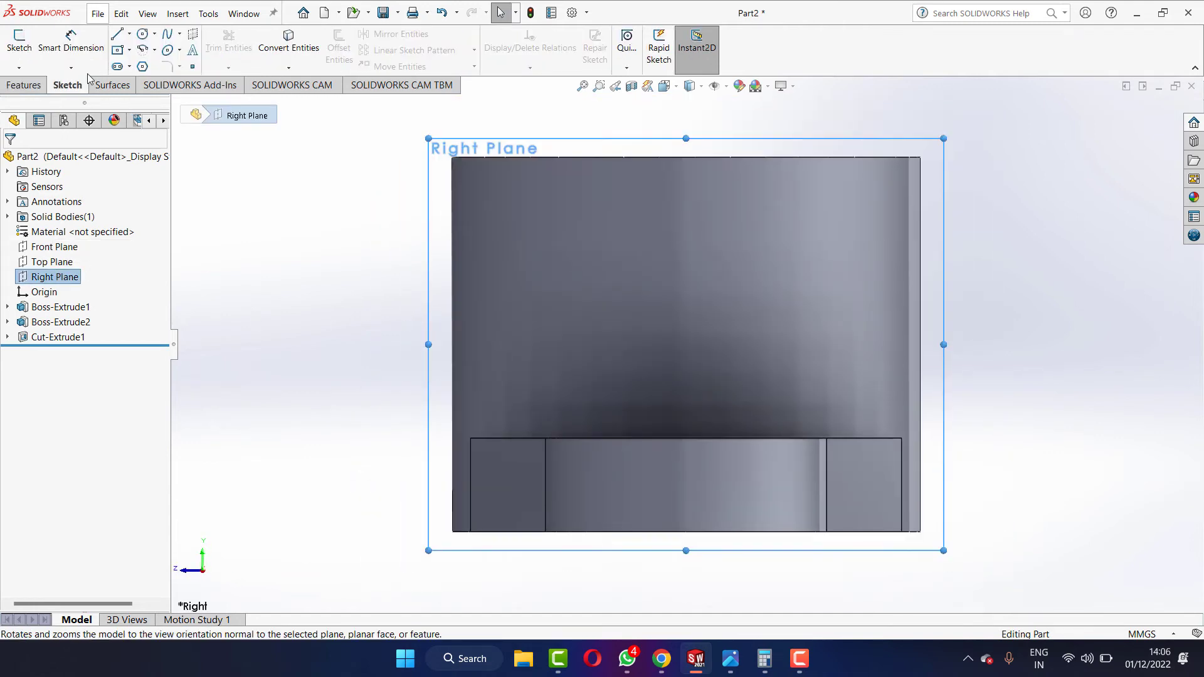
left_click(143, 35)
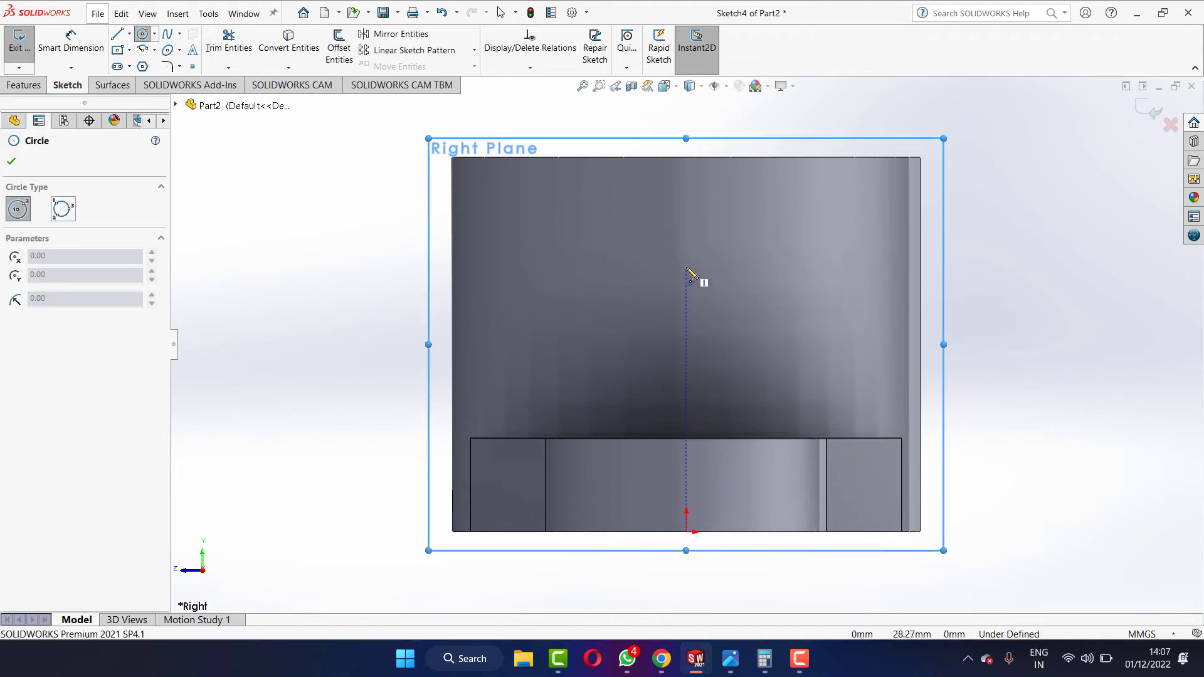
left_click(686, 273)
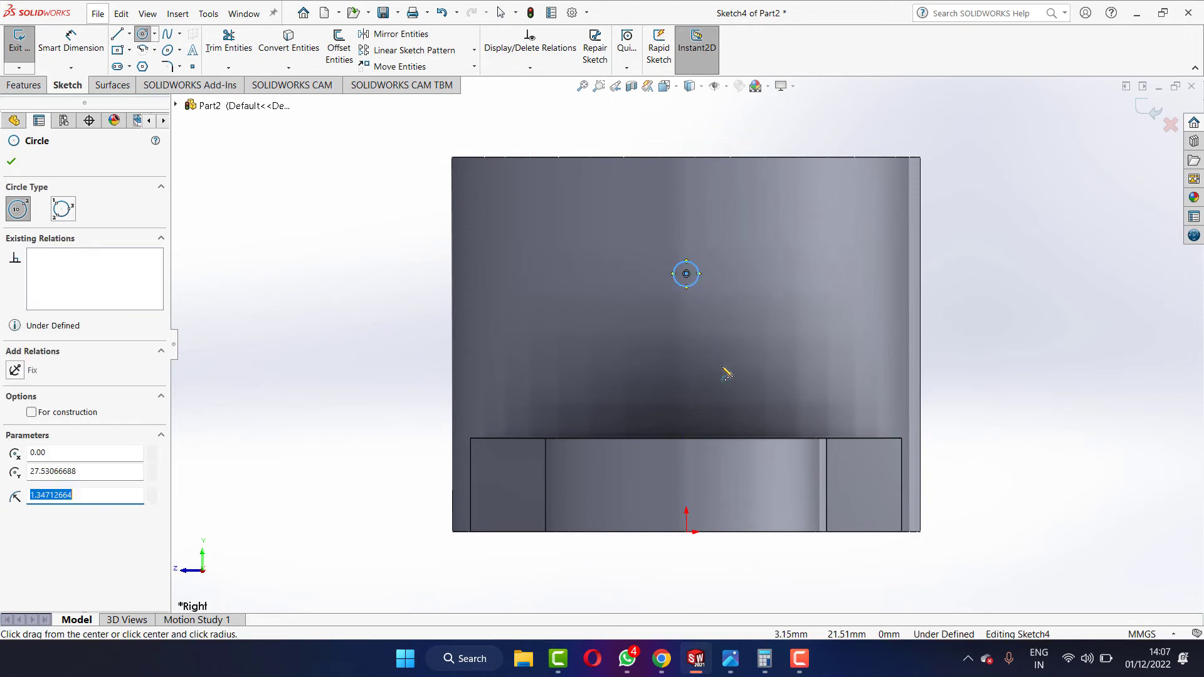
left_click(727, 659)
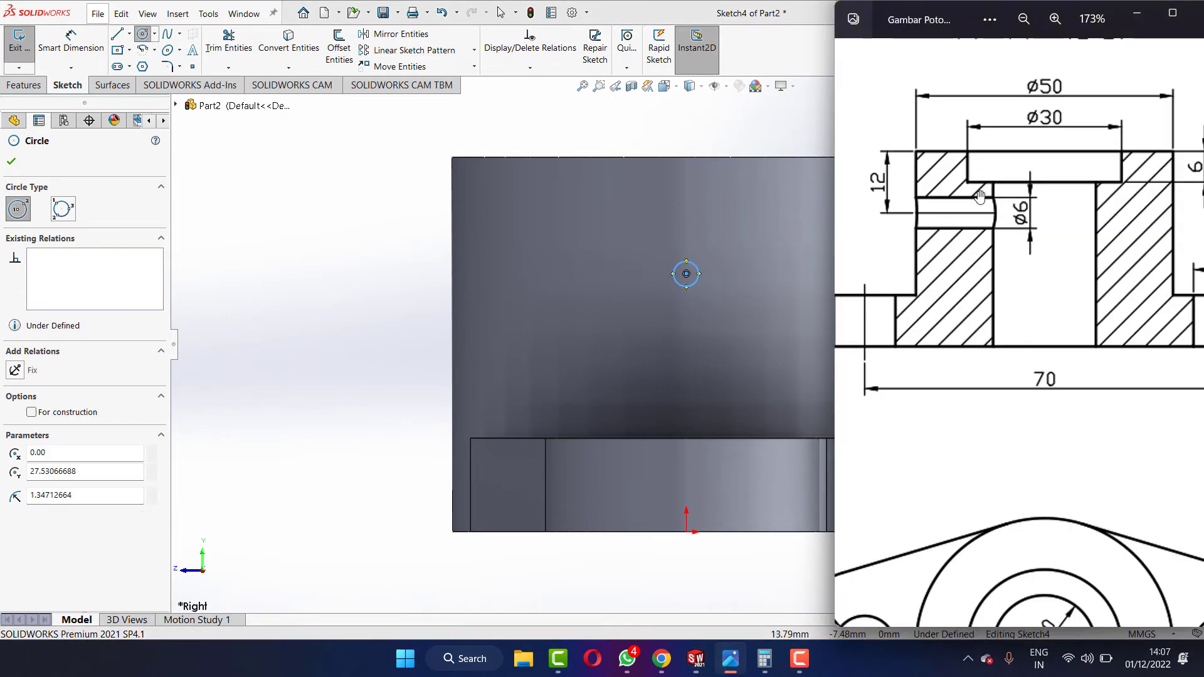
left_click(759, 303)
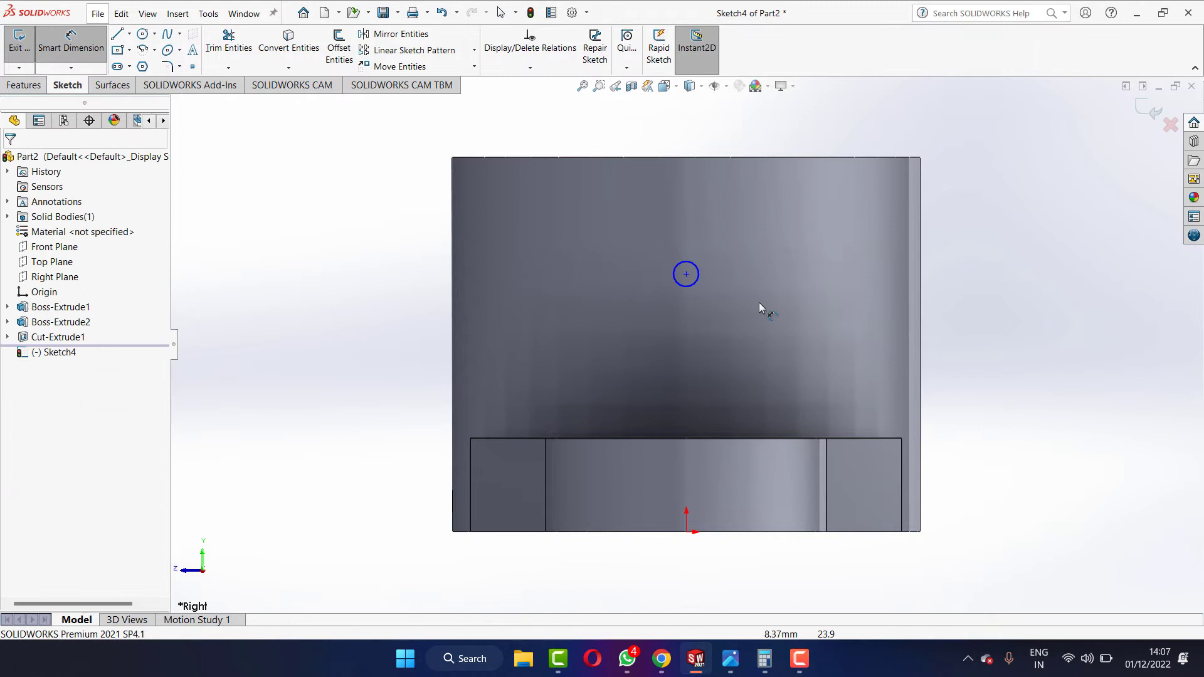
Dimension the radial hole circle to a 6 mm diameter.
left_click(682, 272)
left_click(412, 238)
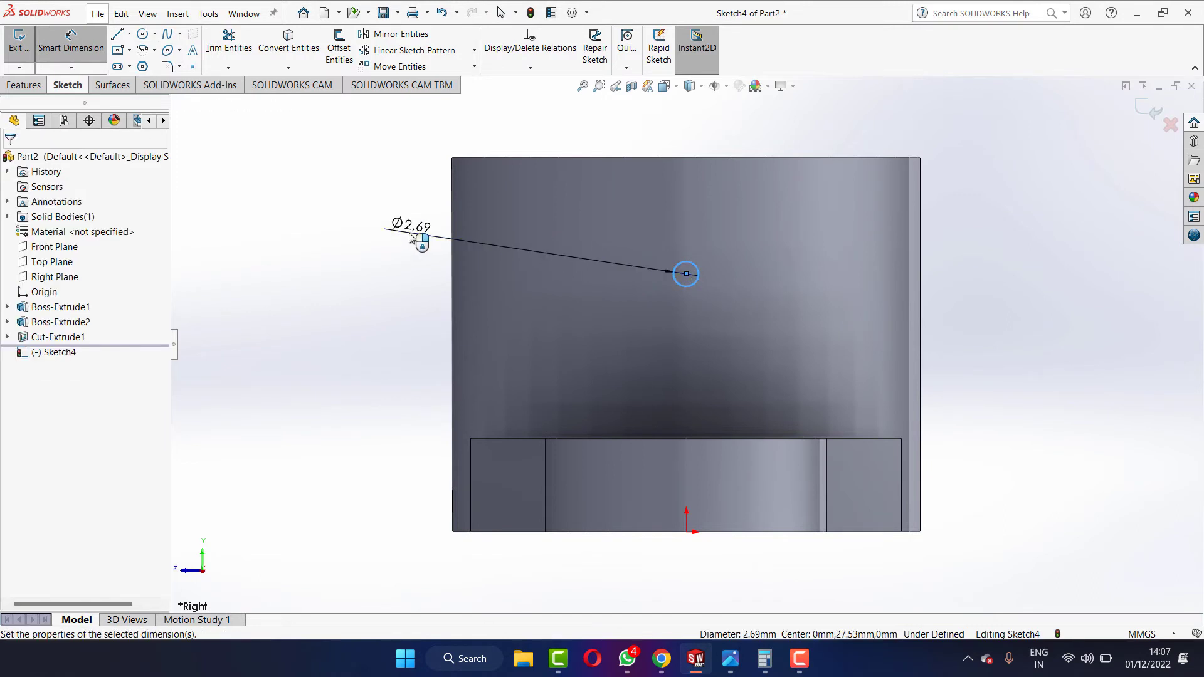
type("6")
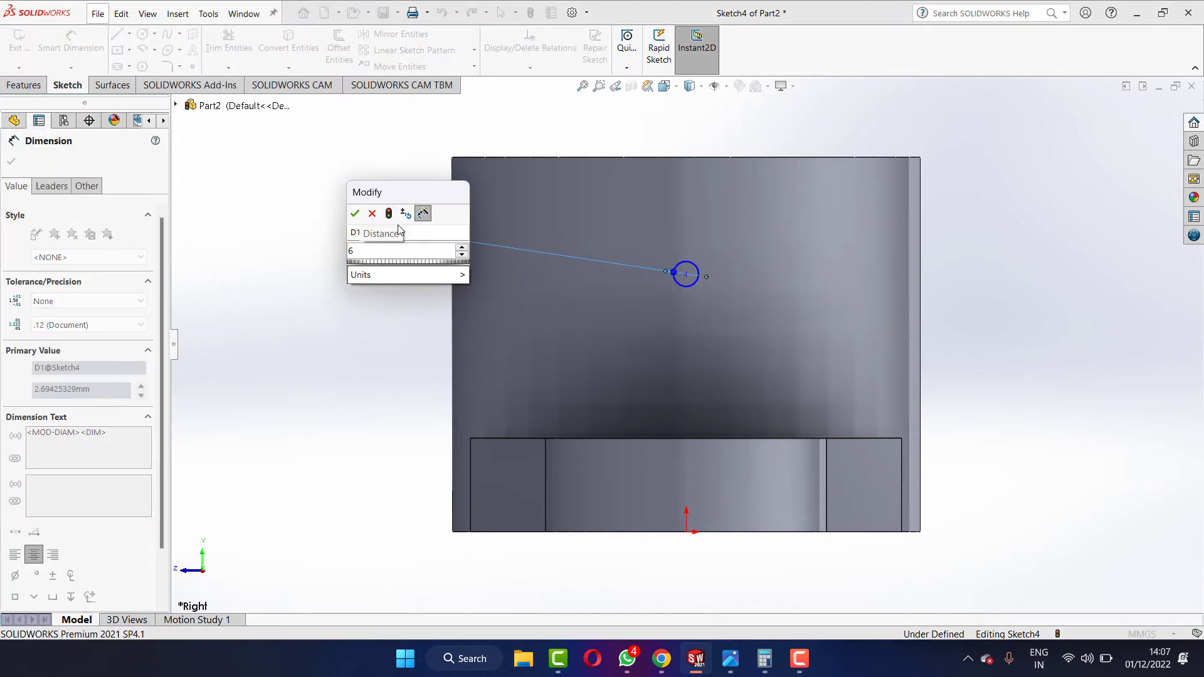
left_click(355, 215)
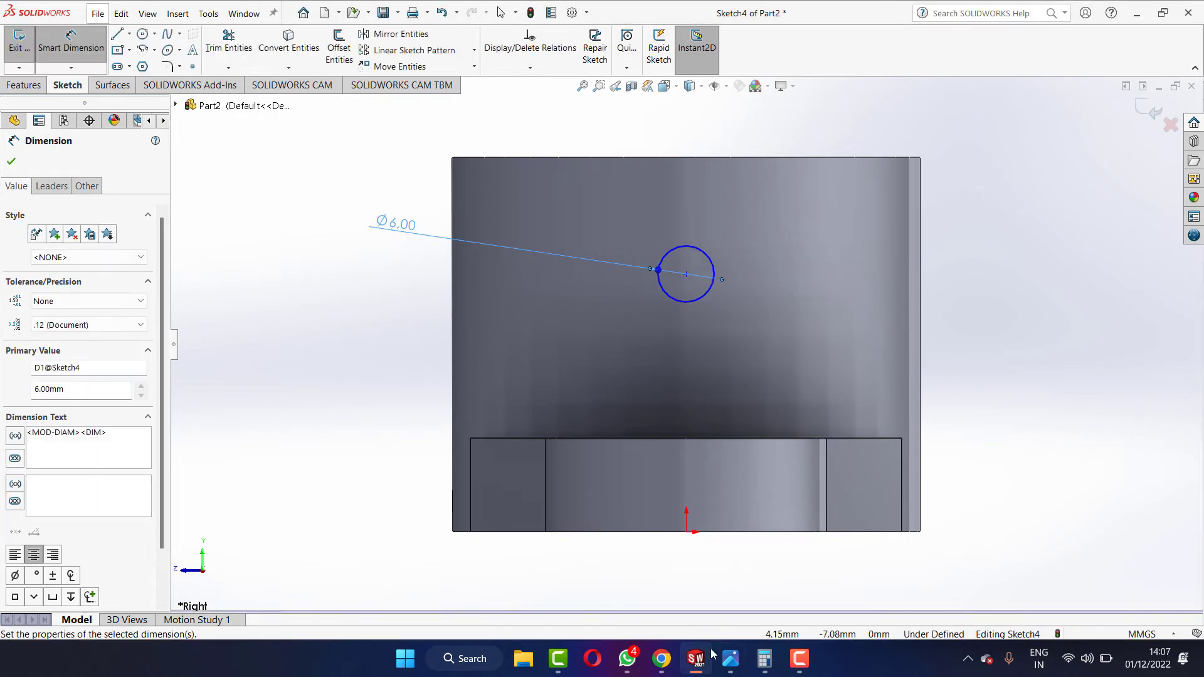
left_click(729, 659)
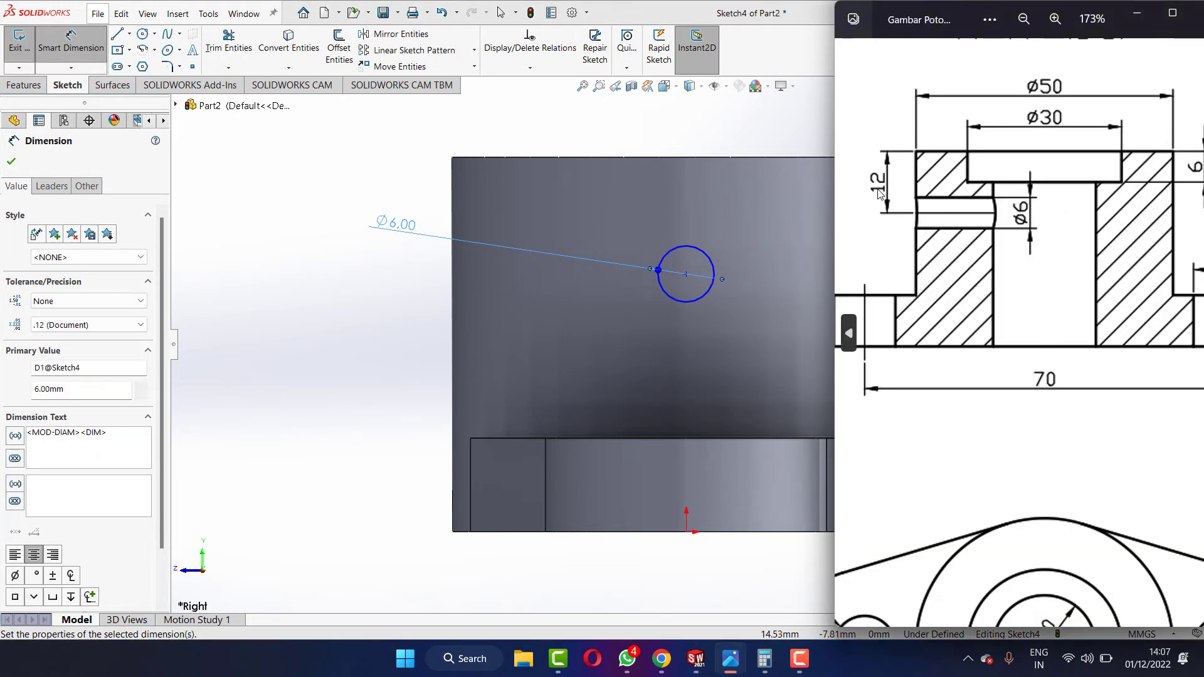
left_click(11, 164)
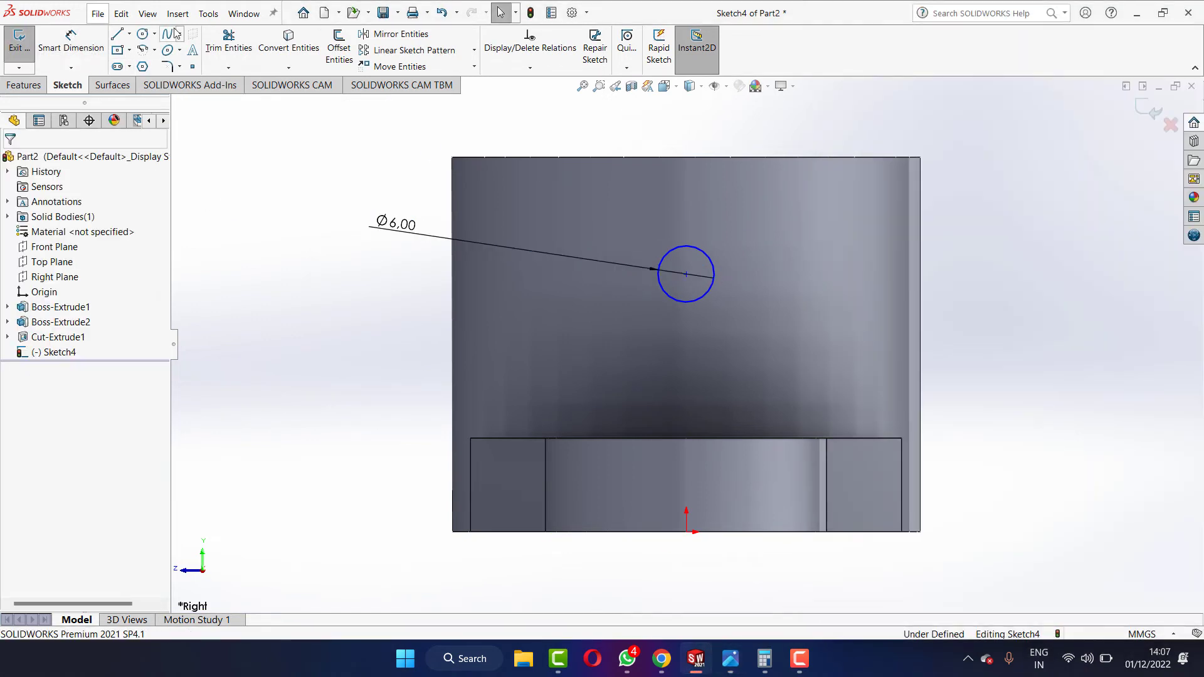
Place the circle centre 12 mm below the boss's top edge.
left_click(687, 276)
left_click(911, 158)
left_click(1014, 203)
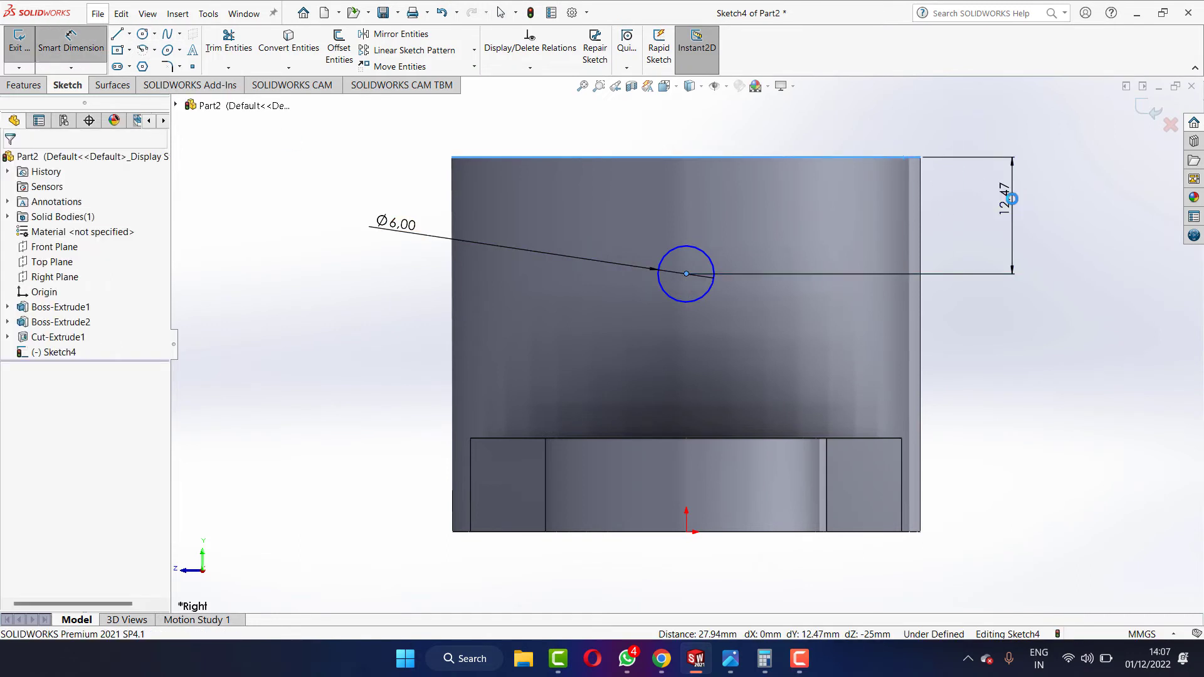
type("12")
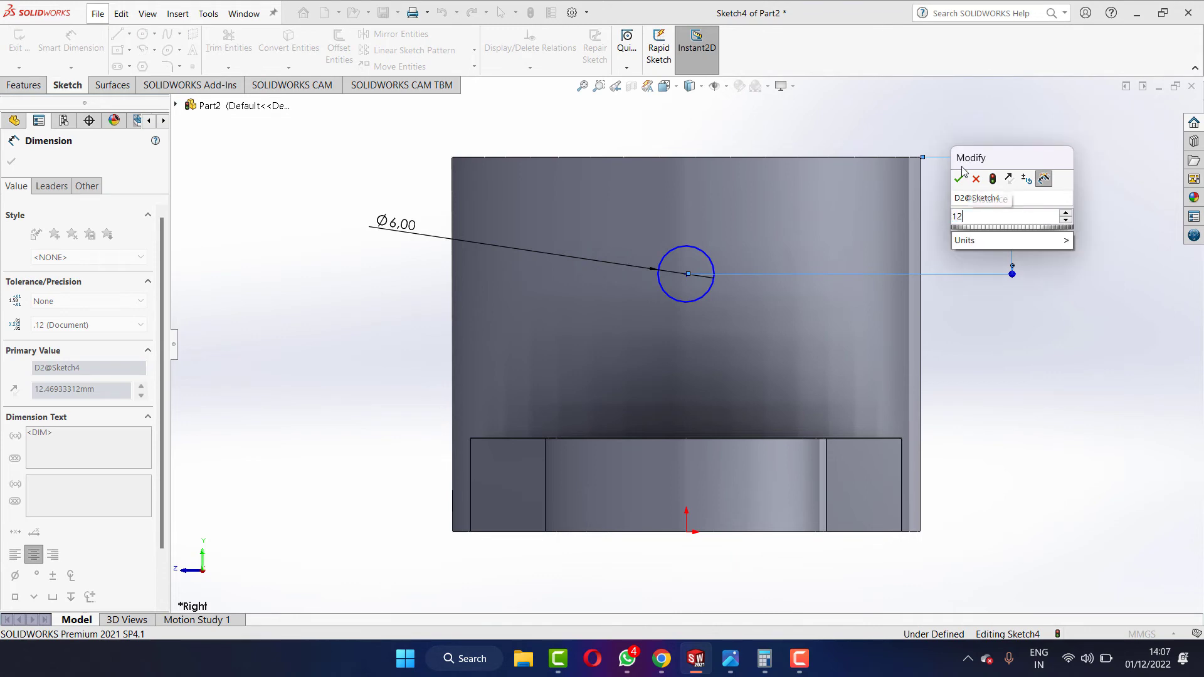
left_click(959, 178)
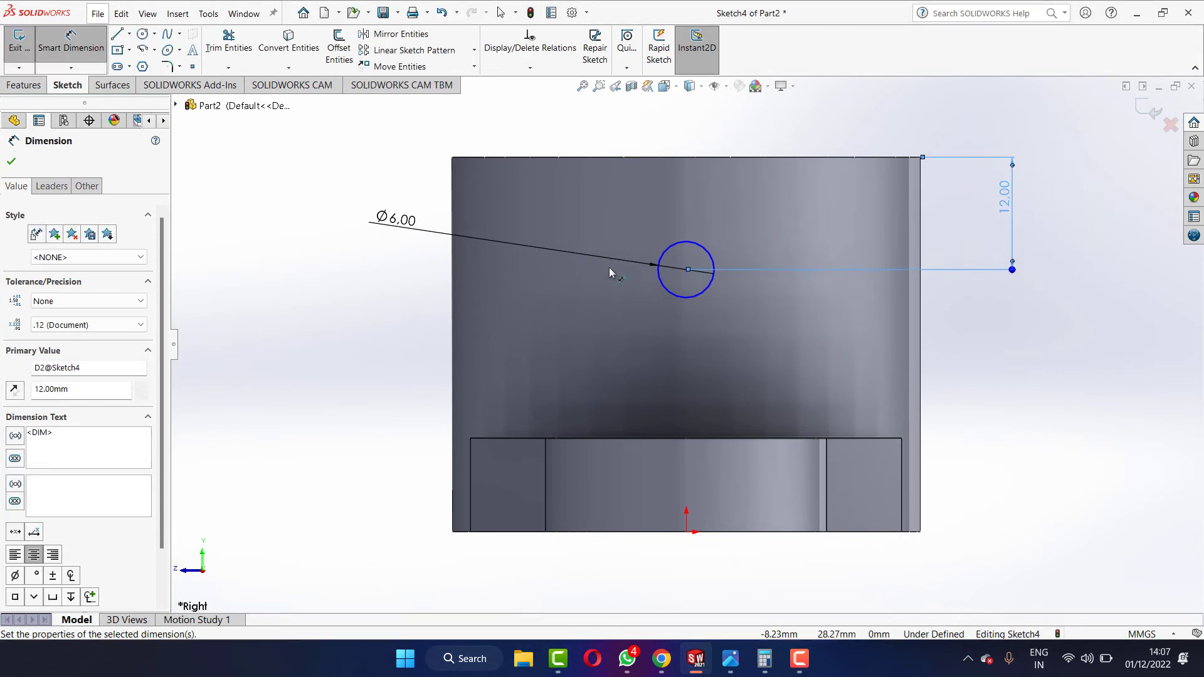
left_click(11, 162)
Extruded-cut the 6 mm circle 35 mm, reversed, through the boss wall as the side hole.
middle_click_drag(765, 258, 725, 305)
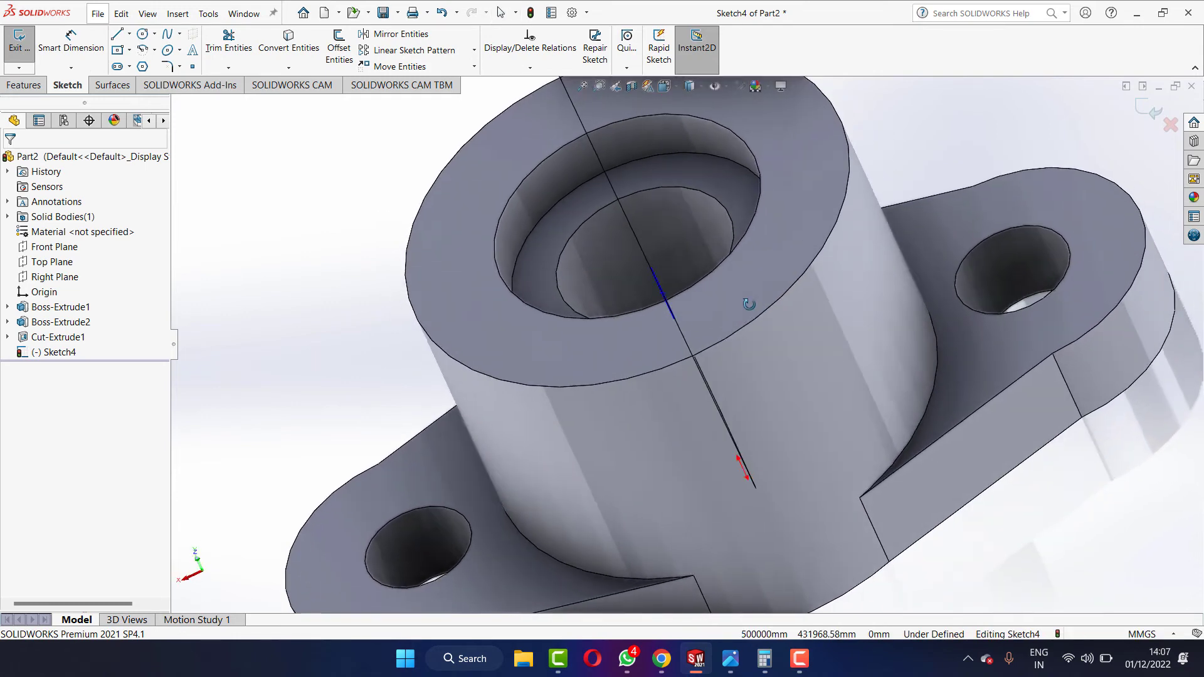
key("f")
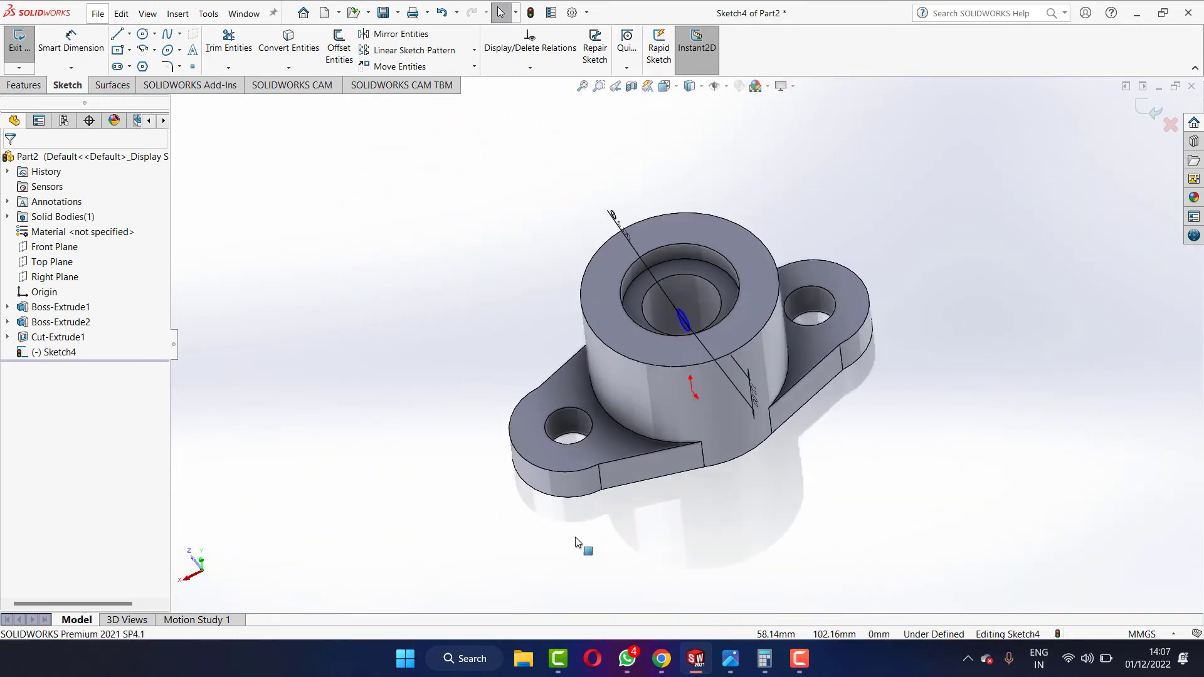
scroll(673, 343, "down", 2)
scroll(672, 343, "down", 2)
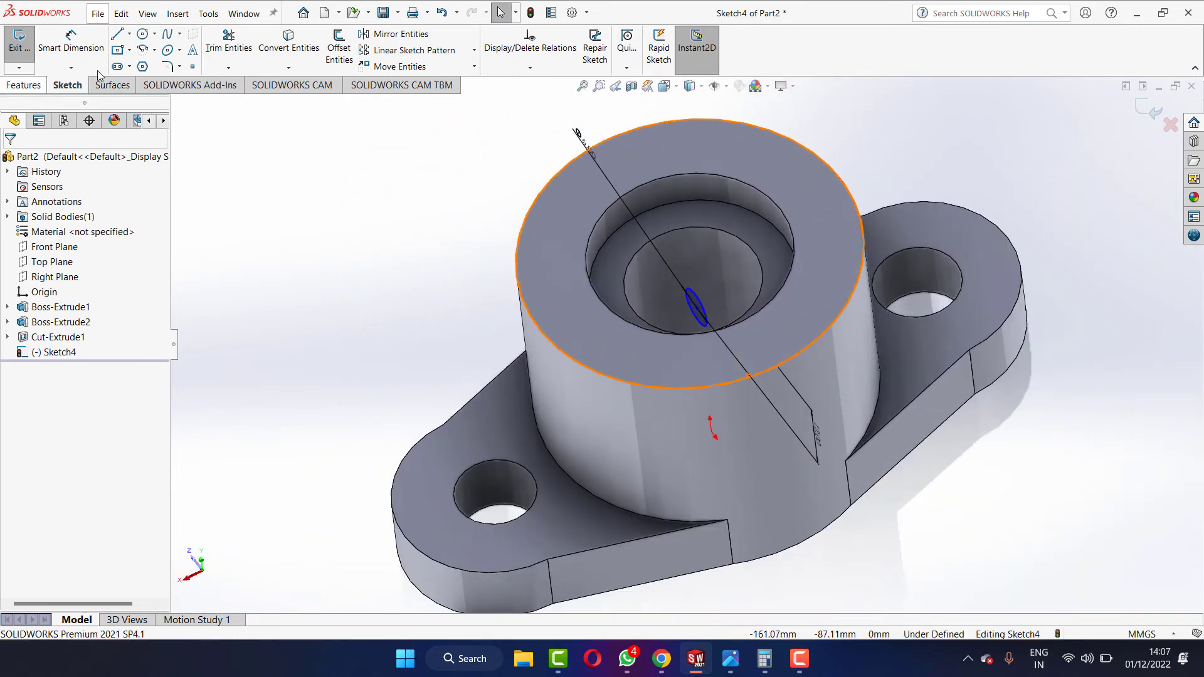
left_click(24, 86)
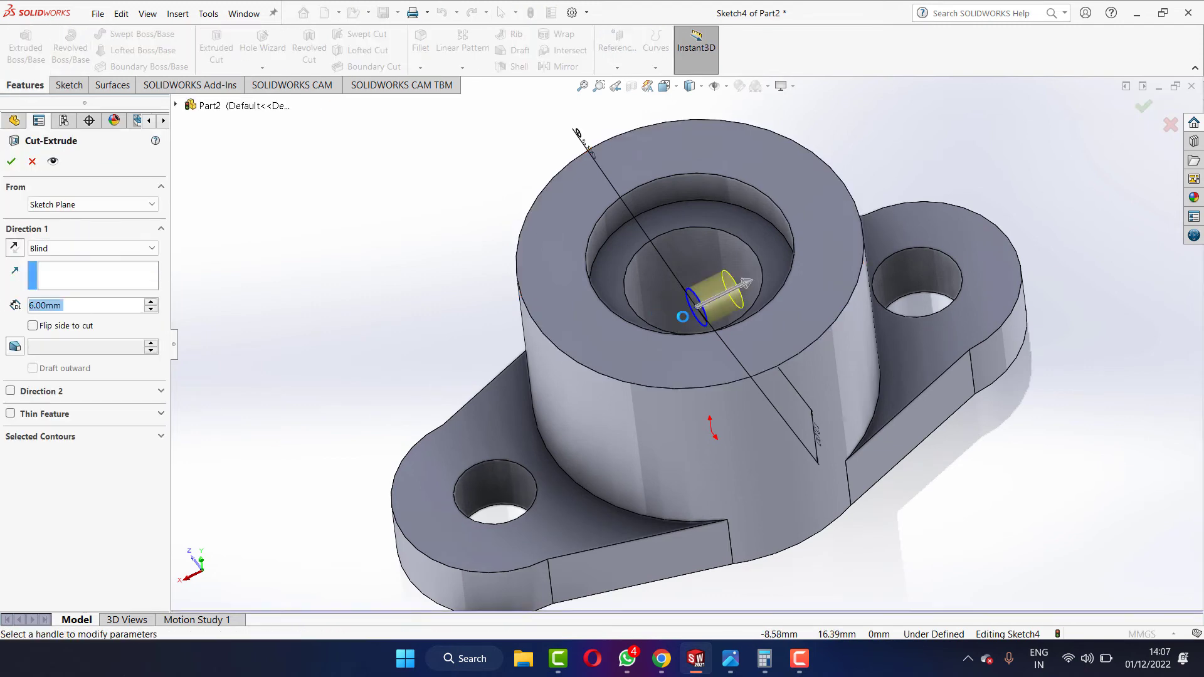
left_click(479, 379)
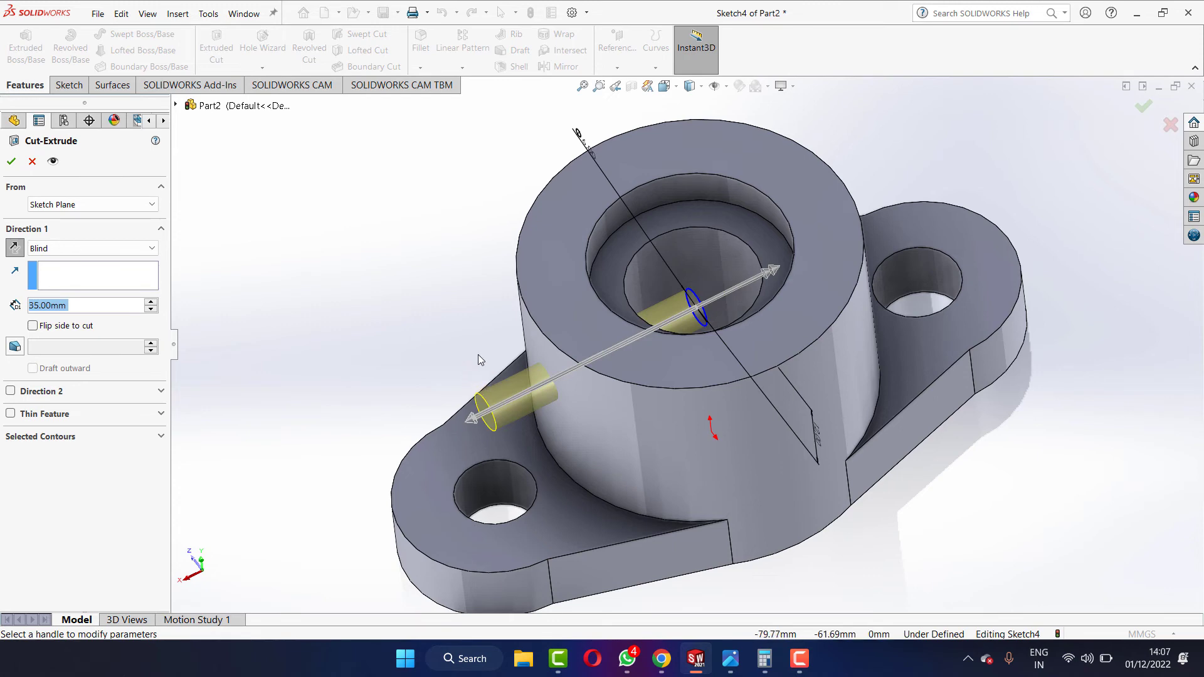
left_click(11, 161)
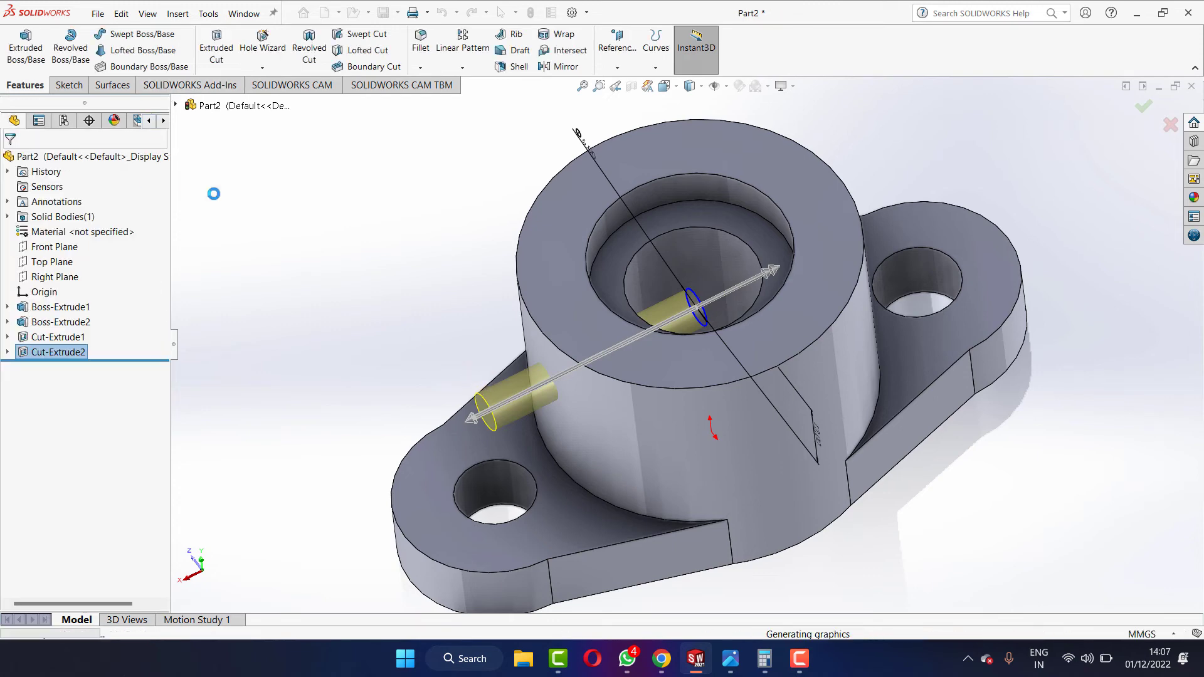
left_click(468, 318)
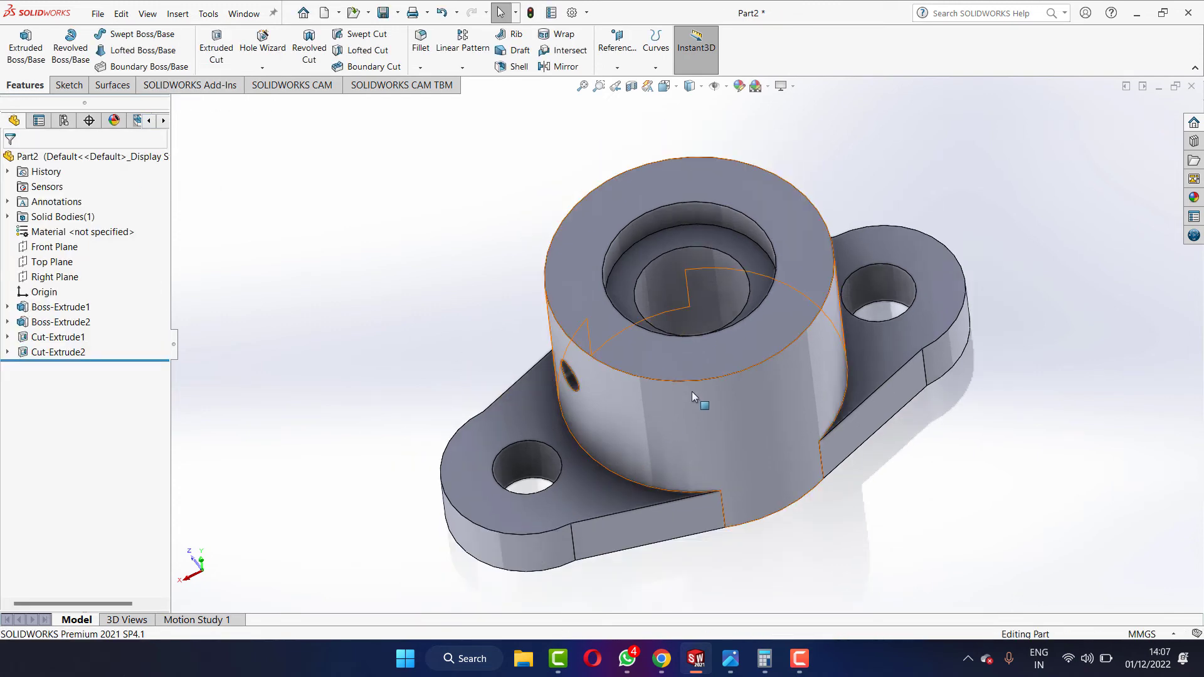
Orbit the part to inspect the side hole, then reopen the section A-A reference drawing.
middle_click_drag(671, 402, 698, 345)
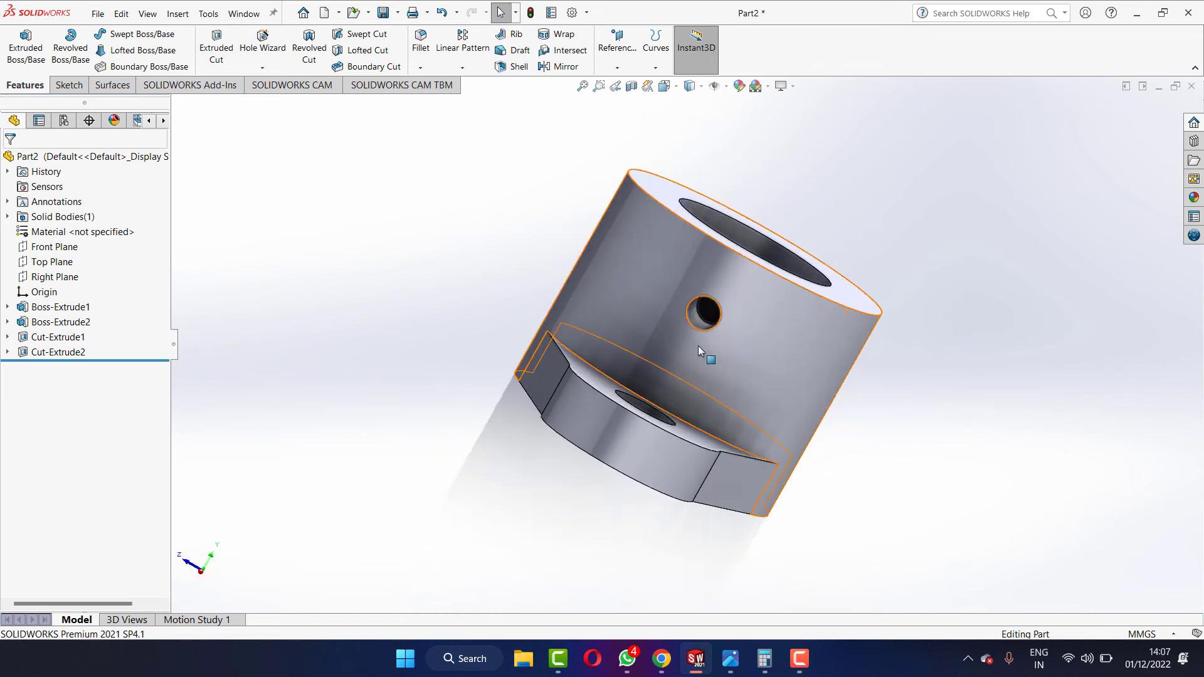
scroll(897, 408, "down", 5)
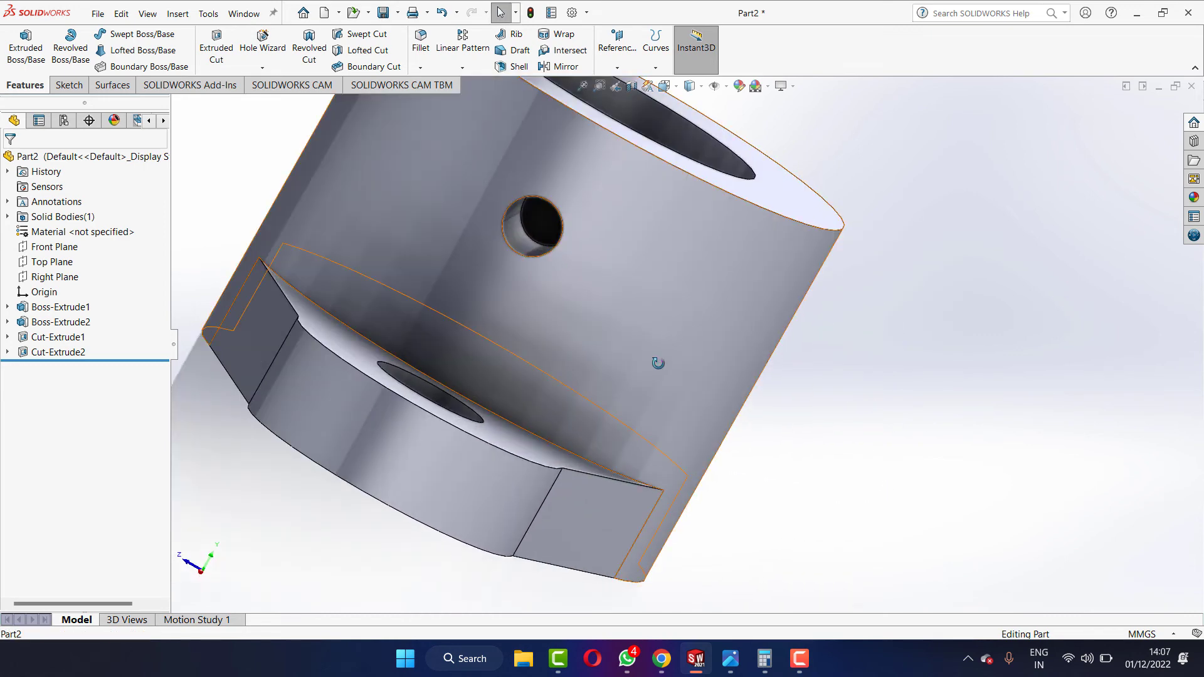
middle_click_drag(774, 353, 557, 390)
scroll(562, 386, "up", 5)
scroll(860, 228, "down", 2)
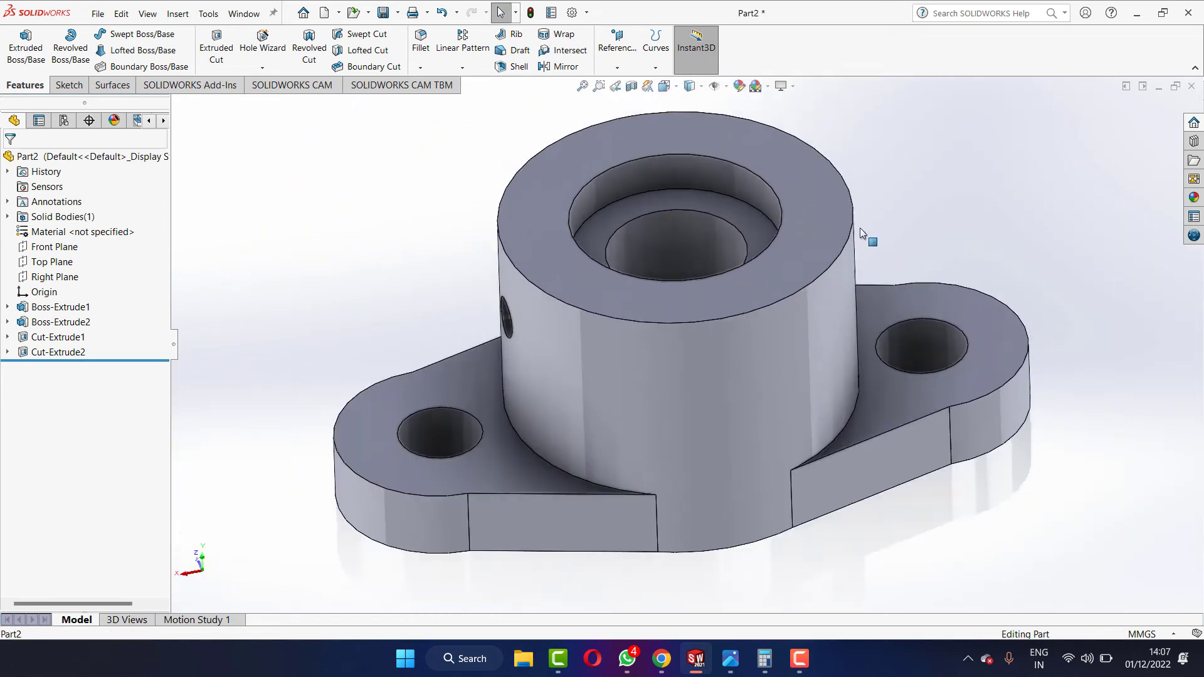
left_click(740, 671)
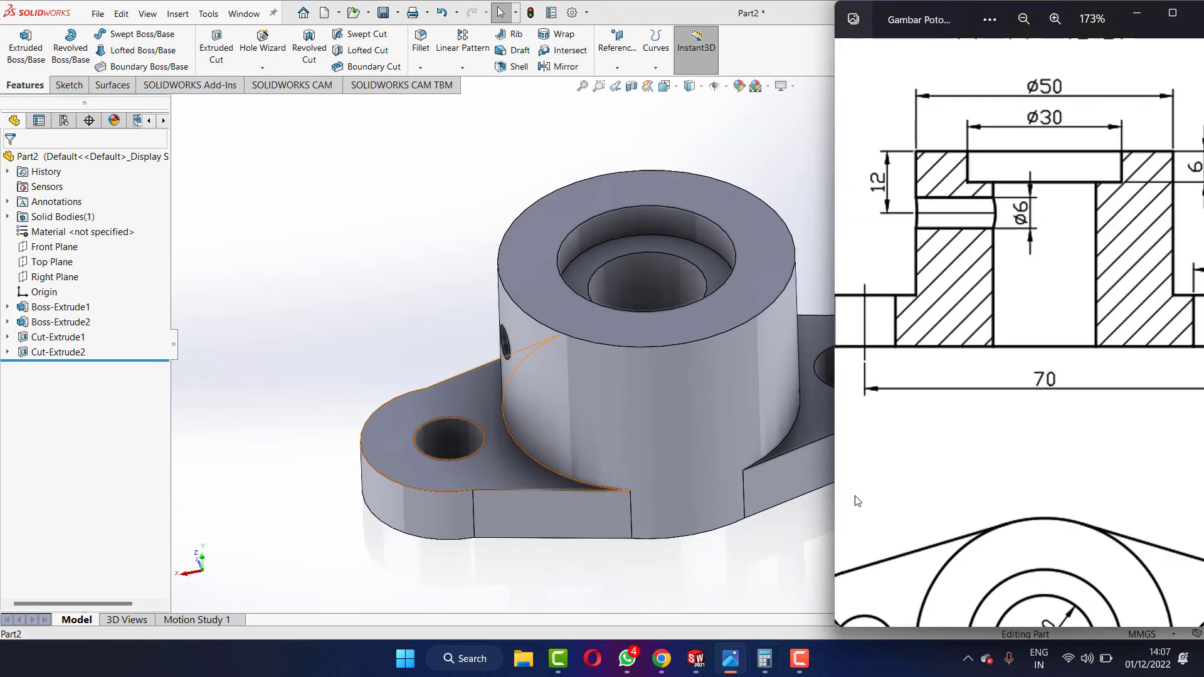
scroll(973, 335, "down", 2)
Section the part on the Front Plane and orbit to inspect the cutaway.
scroll(973, 335, "down", 2)
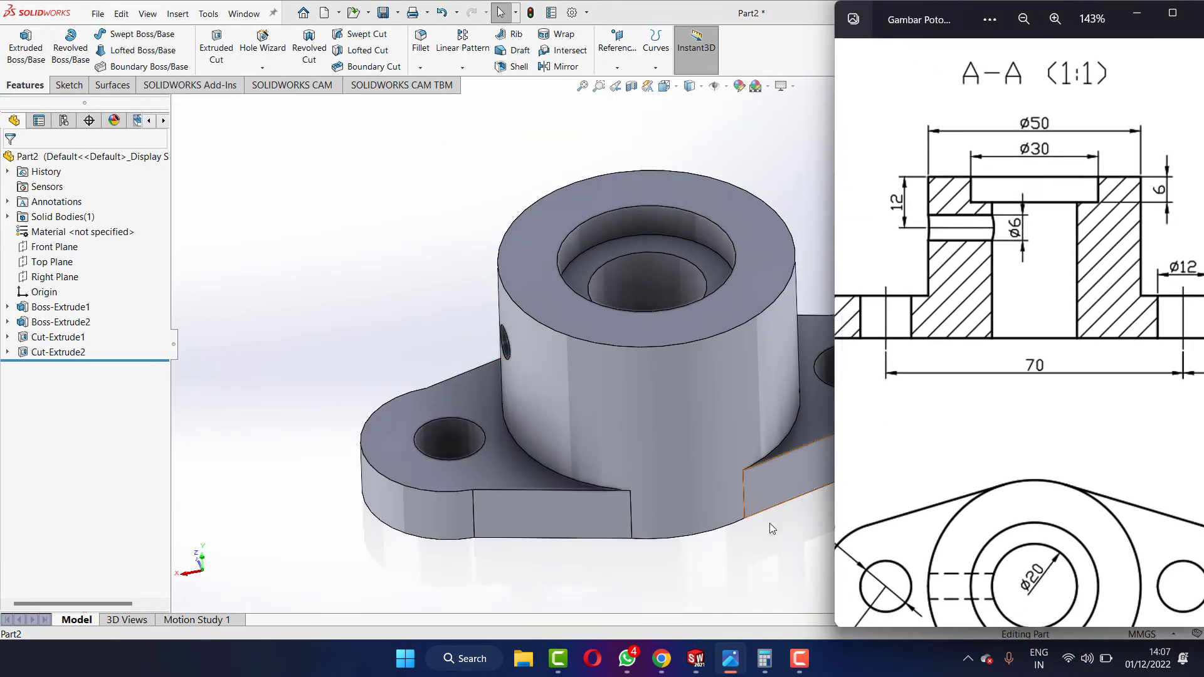
left_click(770, 523)
left_click(631, 87)
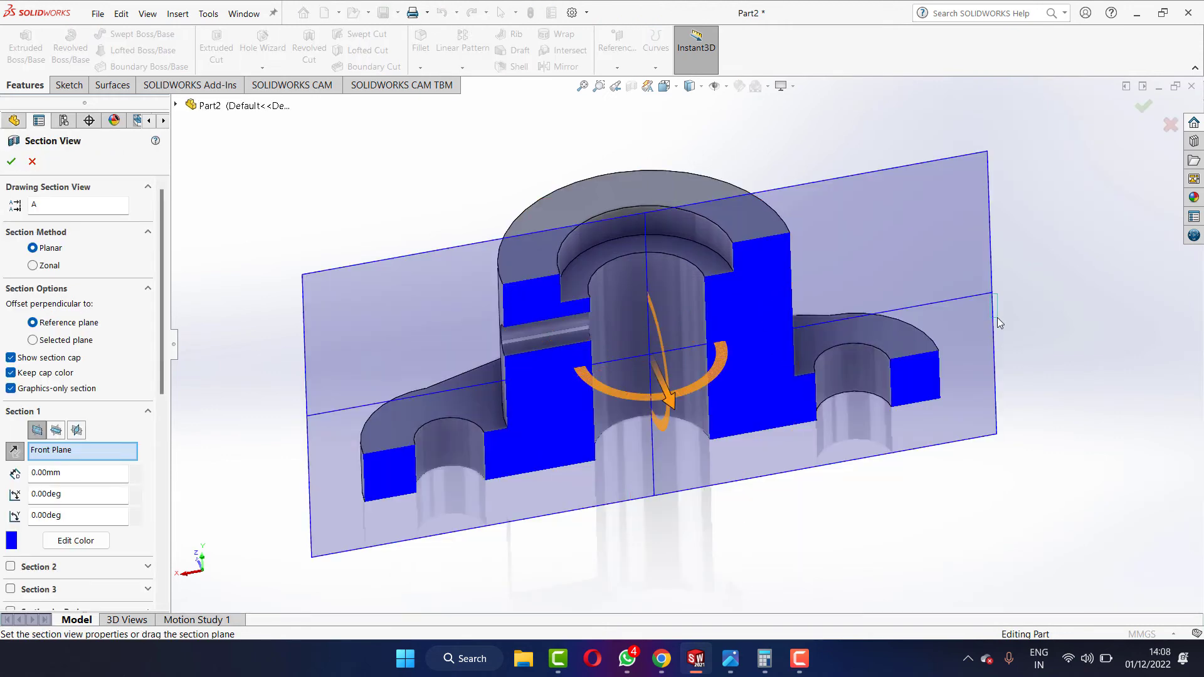
left_click(12, 161)
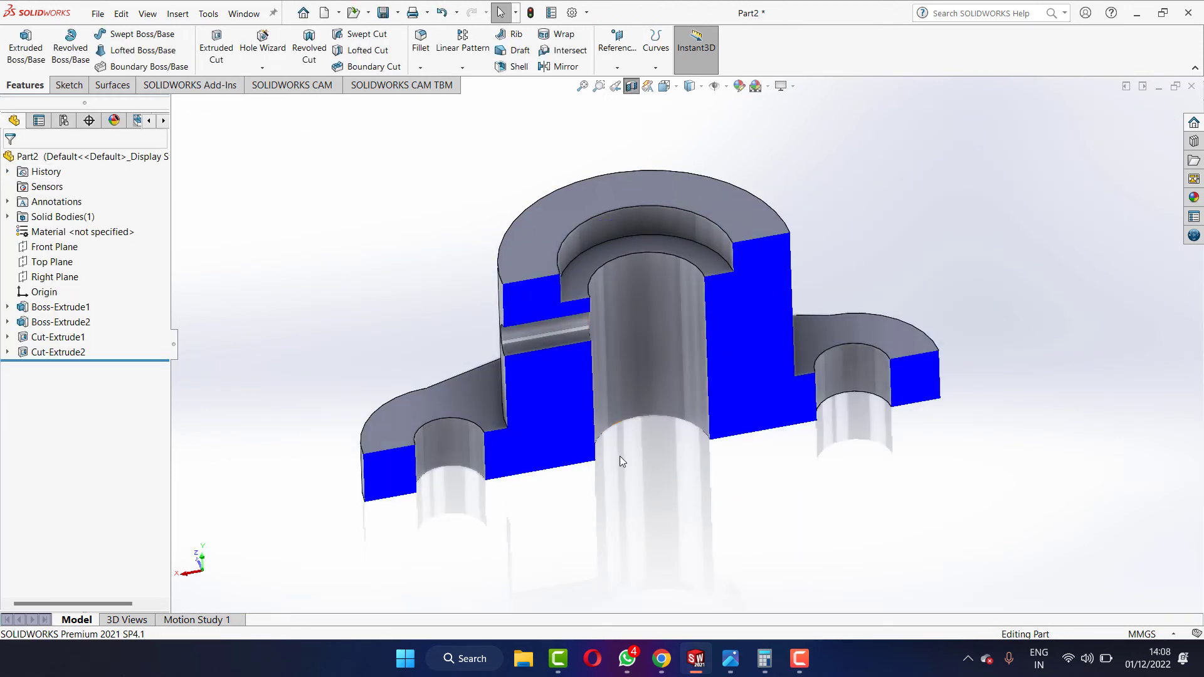
scroll(620, 456, "down", 3)
scroll(655, 431, "up", 3)
mouse_move(690, 403)
middle_mouse_down()
mouse_move(629, 398)
mouse_move(650, 356)
mouse_move(698, 329)
middle_mouse_up()
scroll(680, 376, "up", 3)
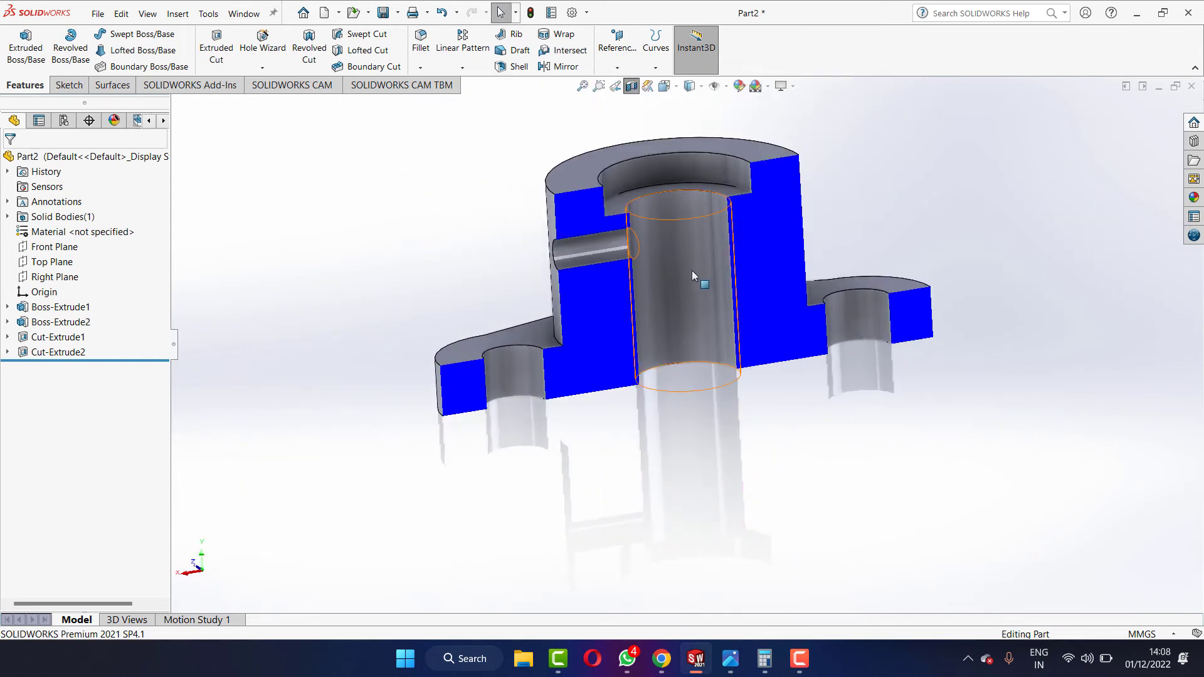
scroll(691, 275, "down", 2)
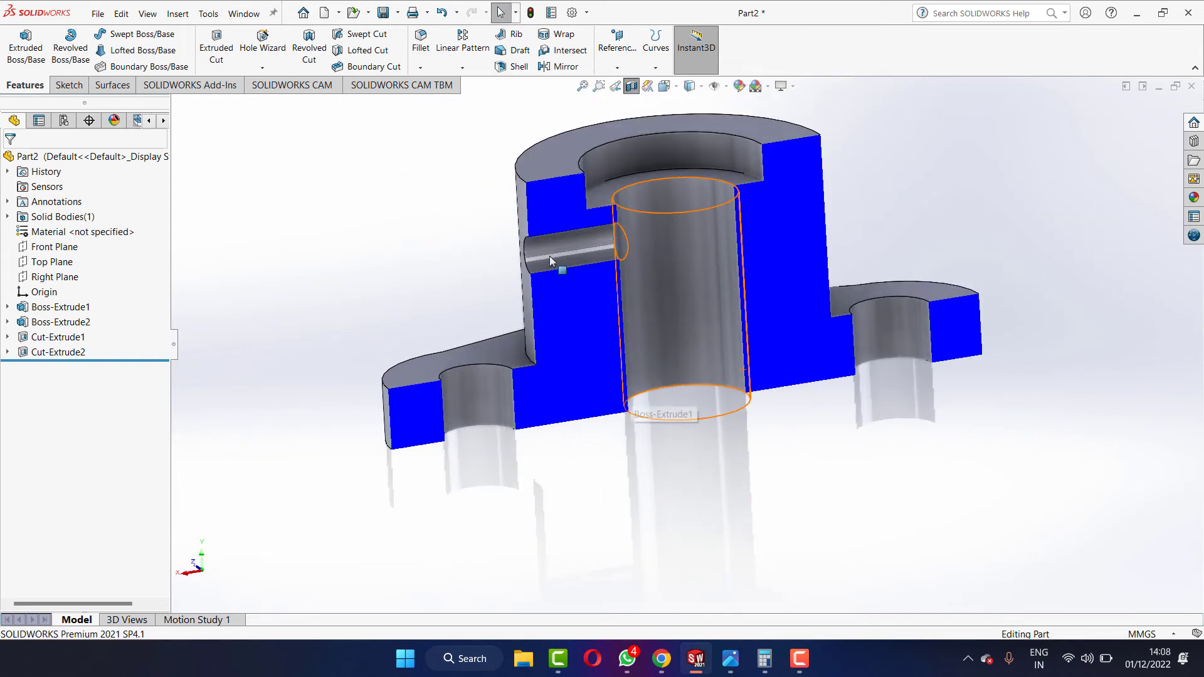
Compare the cutaway against the A-A reference drawing, then minimize the drawing.
left_click(730, 659)
scroll(1009, 295, "up", 2)
scroll(1007, 327, "down", 2)
scroll(1004, 362, "down", 1)
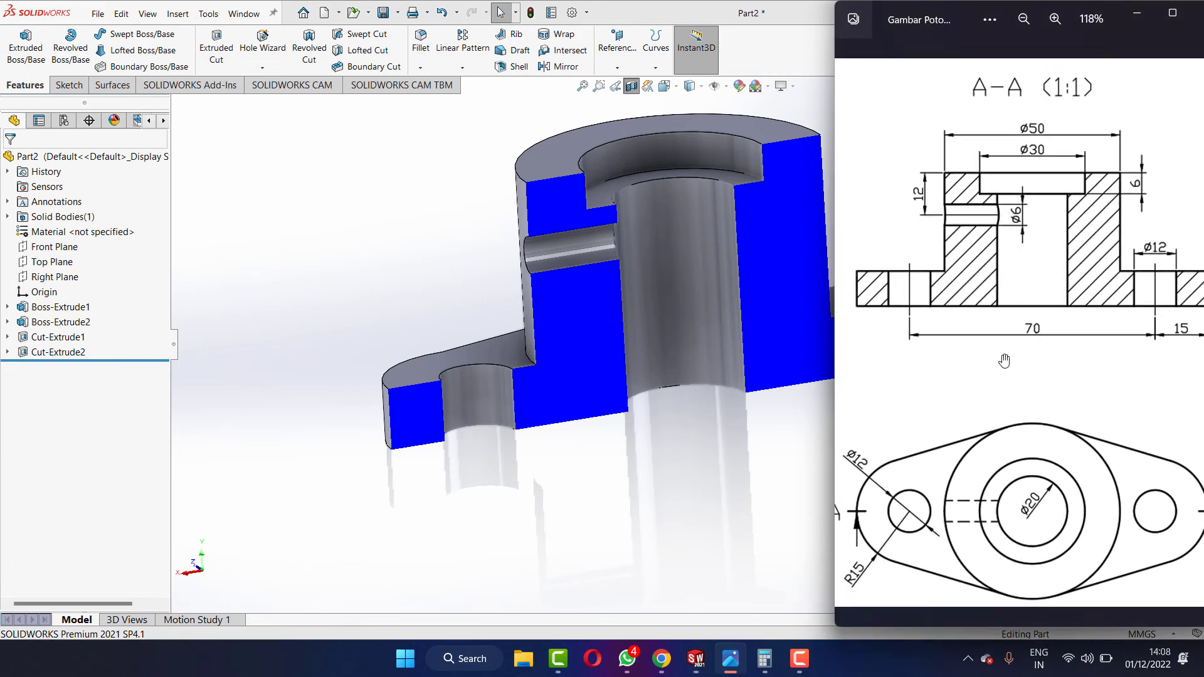
scroll(1004, 361, "down", 1)
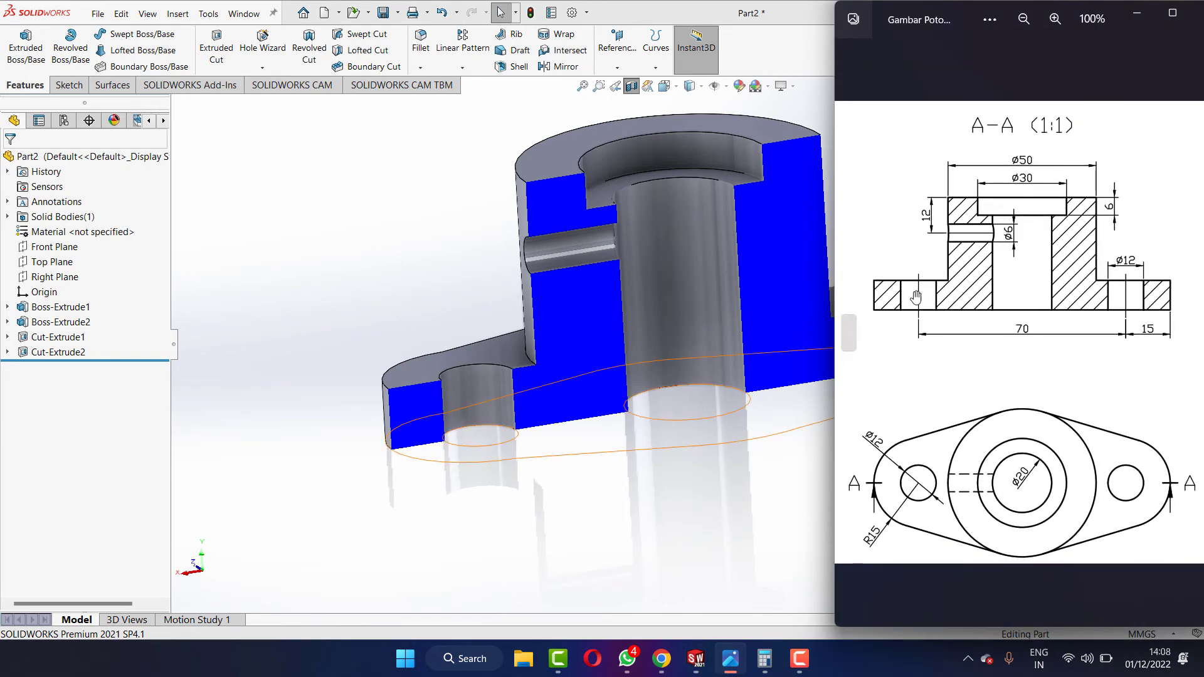
left_click(698, 53)
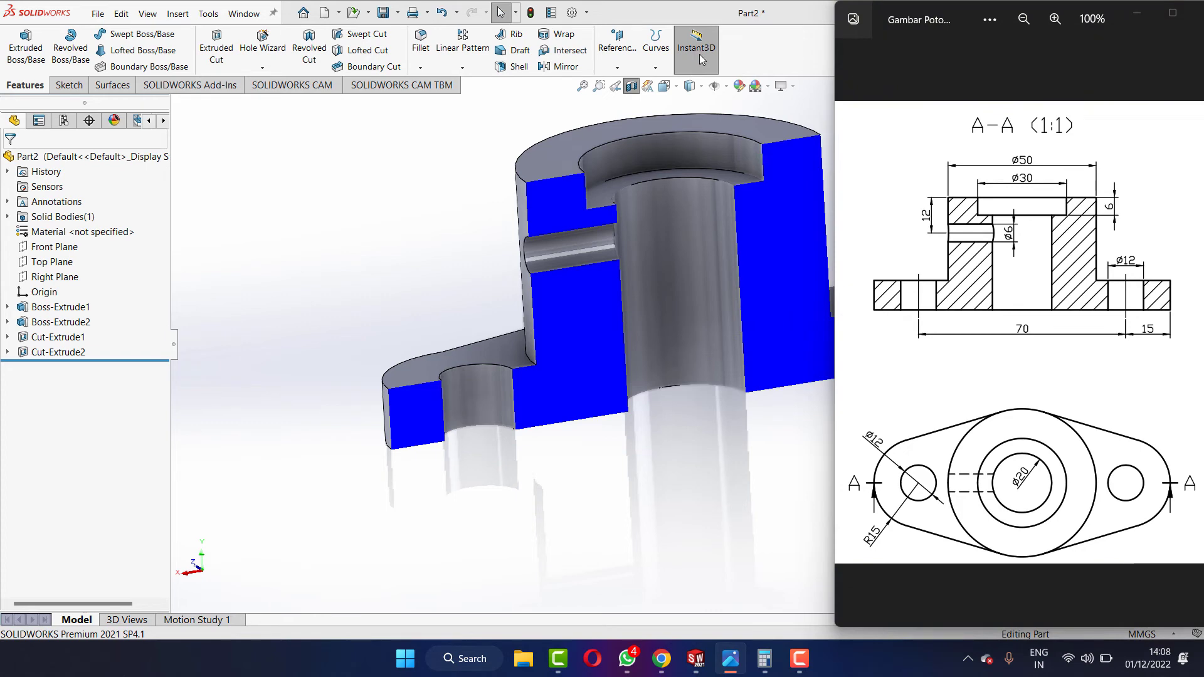
left_click(1137, 12)
Turn off the section view and reposition the full solid, briefly rechecking the drawing.
left_click(631, 86)
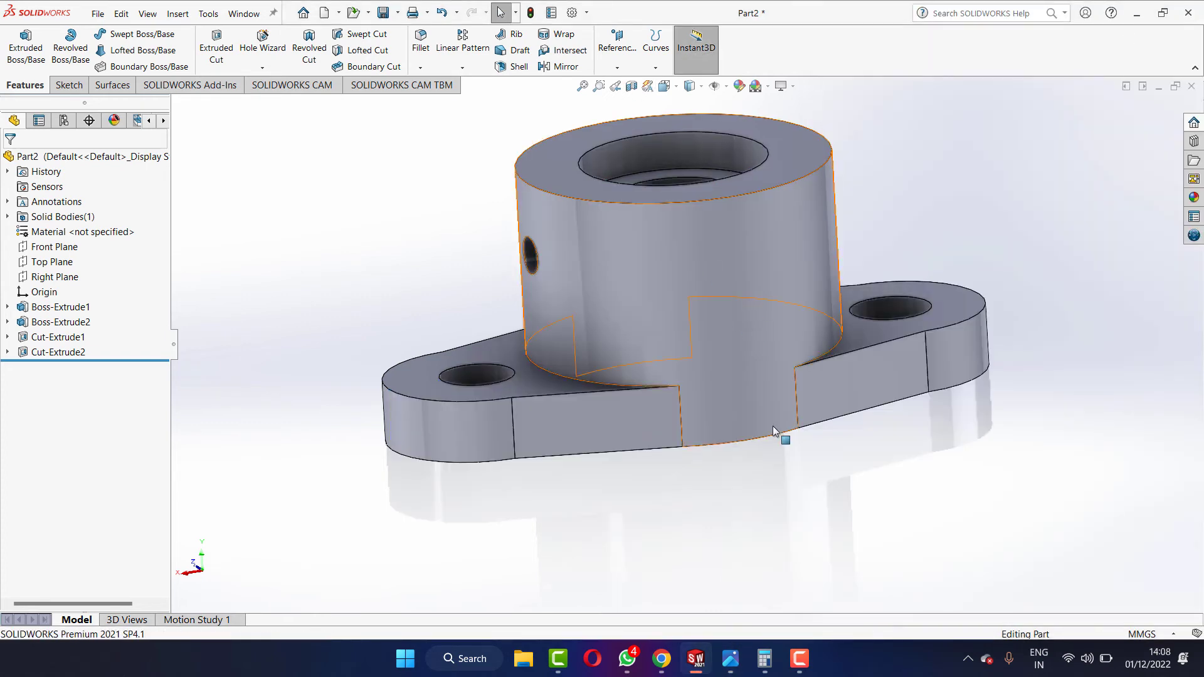
middle_click_drag(854, 307, 835, 345)
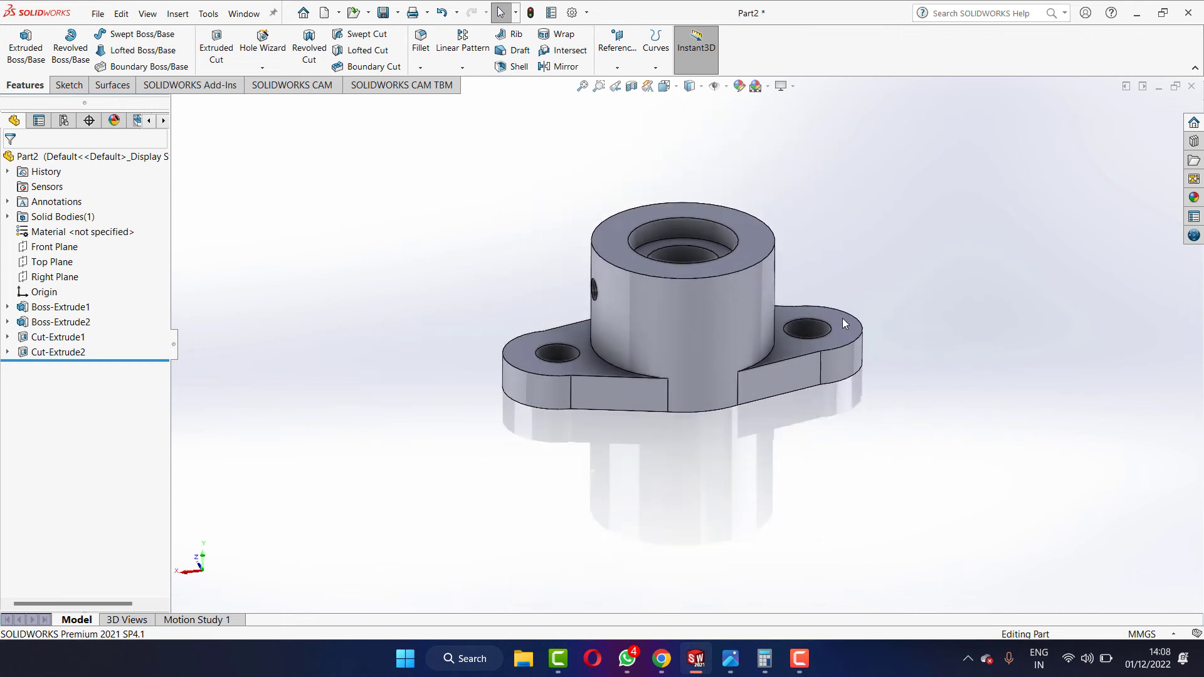
middle_click_drag(836, 346, 705, 213)
key("ctrl+Right")
key("ctrl+Down")
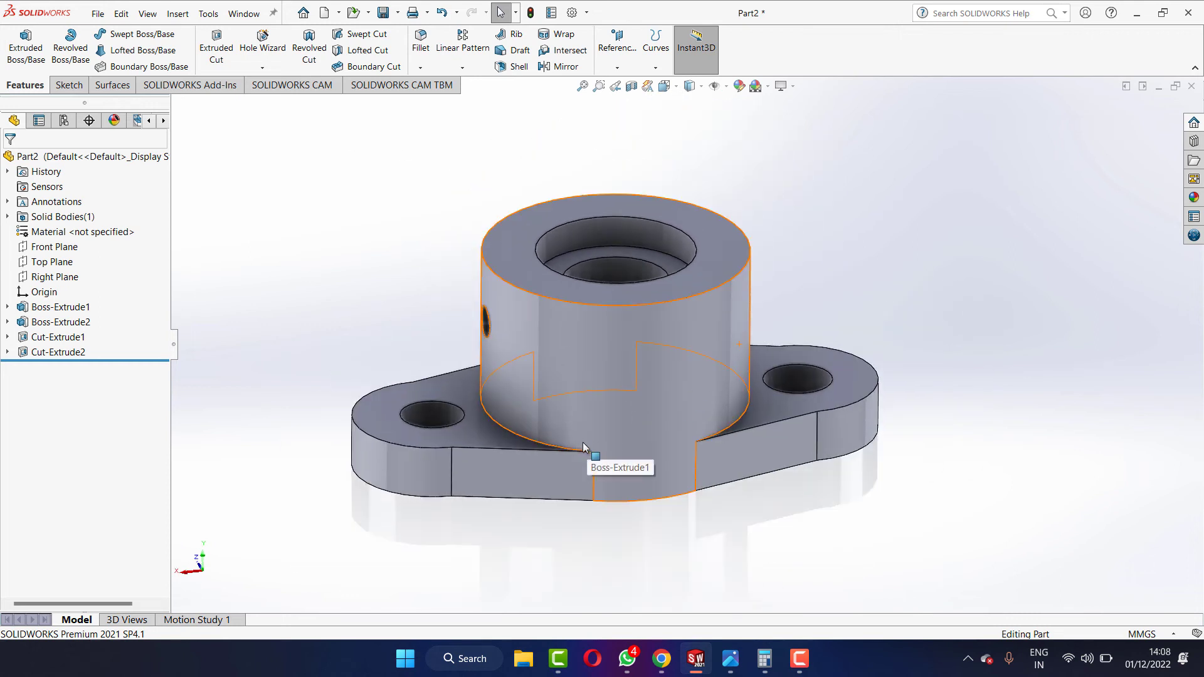
key("ctrl+Left")
left_click(729, 671)
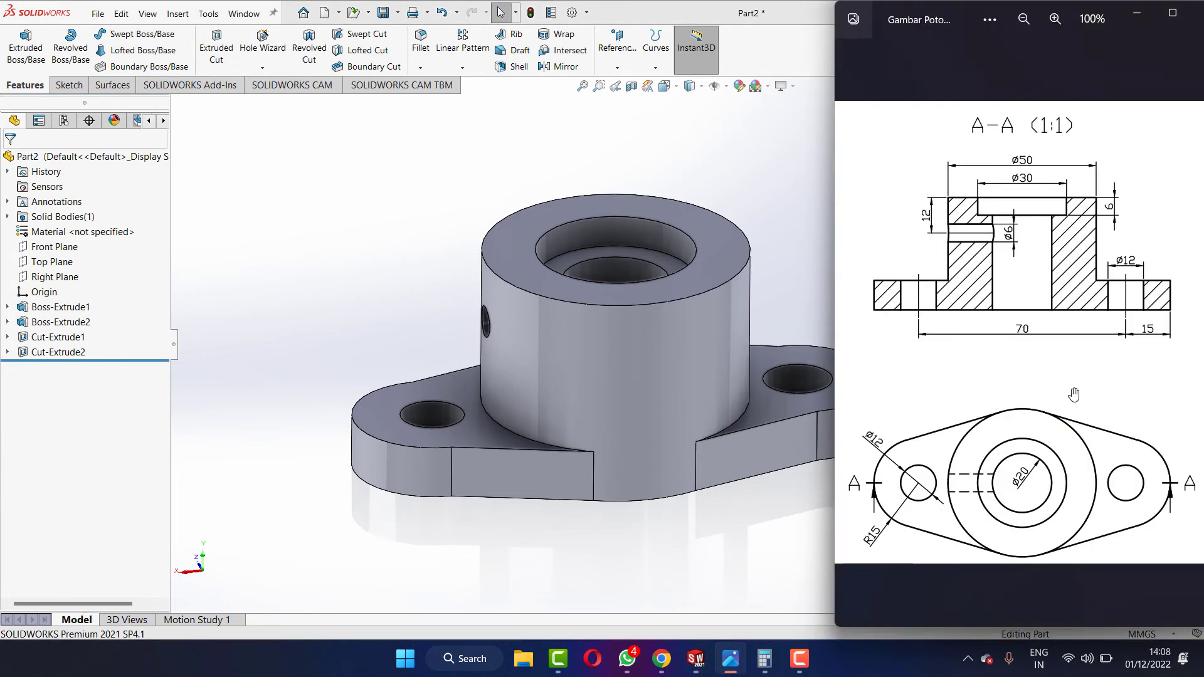
left_click(636, 531)
scroll(482, 436, "down", 2)
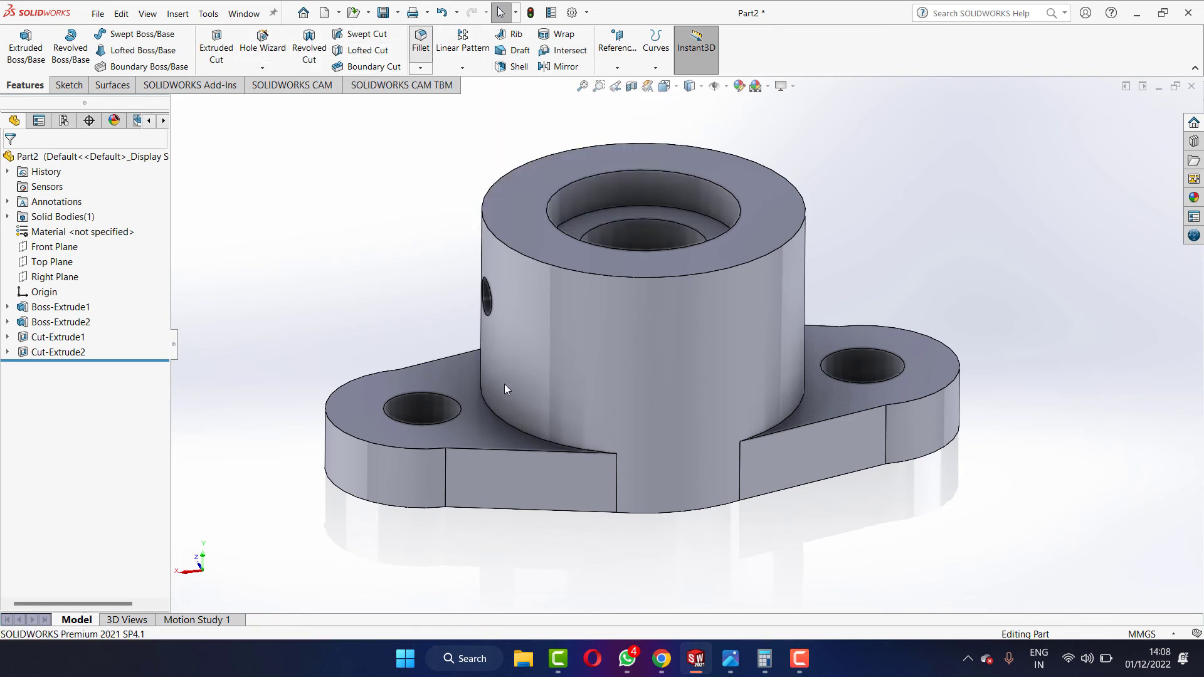
Fillet the left and right base edges of the boss with a 2 mm radius.
key("f")
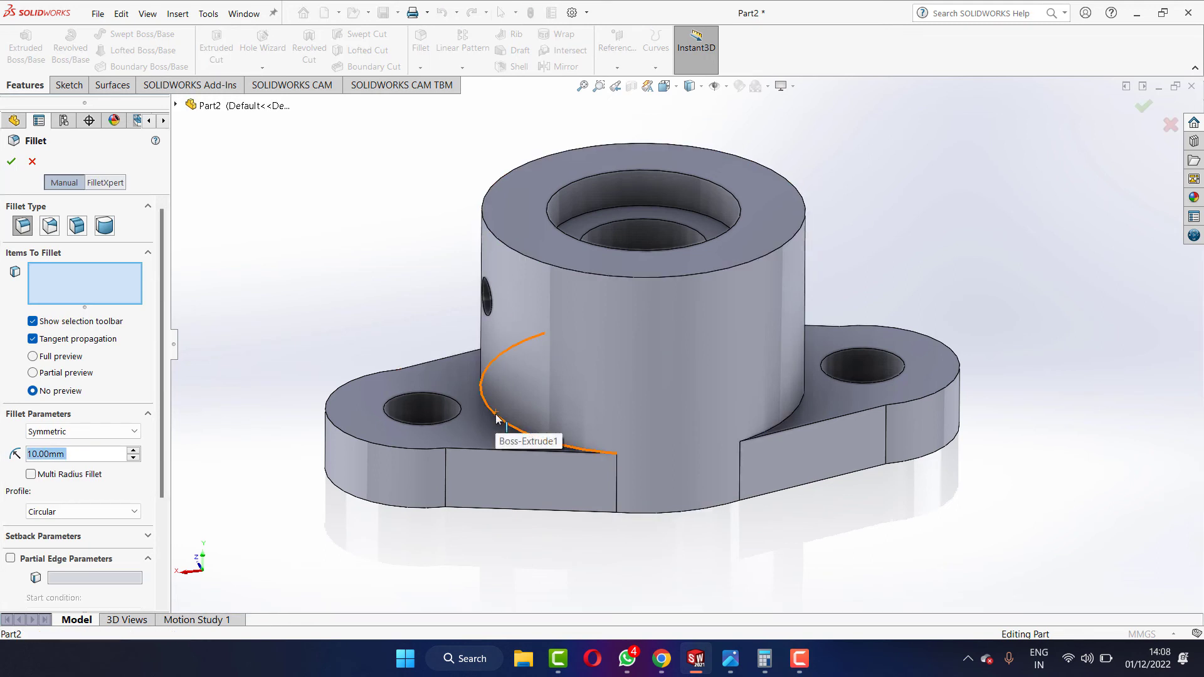
left_click(496, 419)
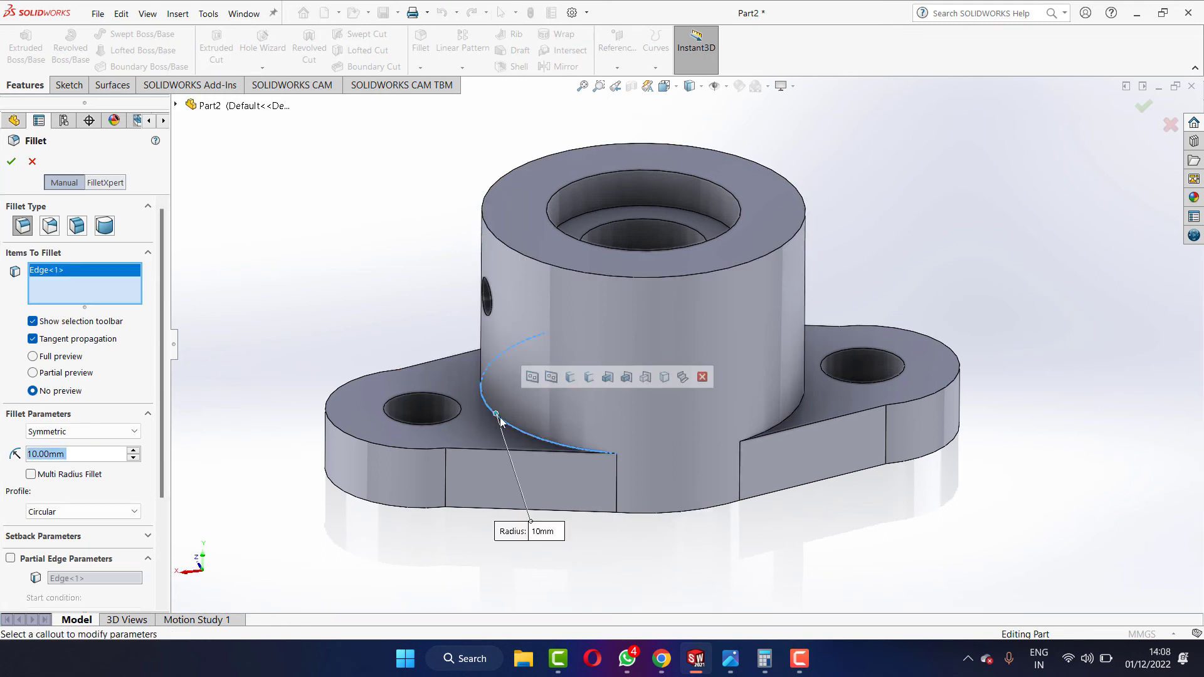
left_click(799, 411)
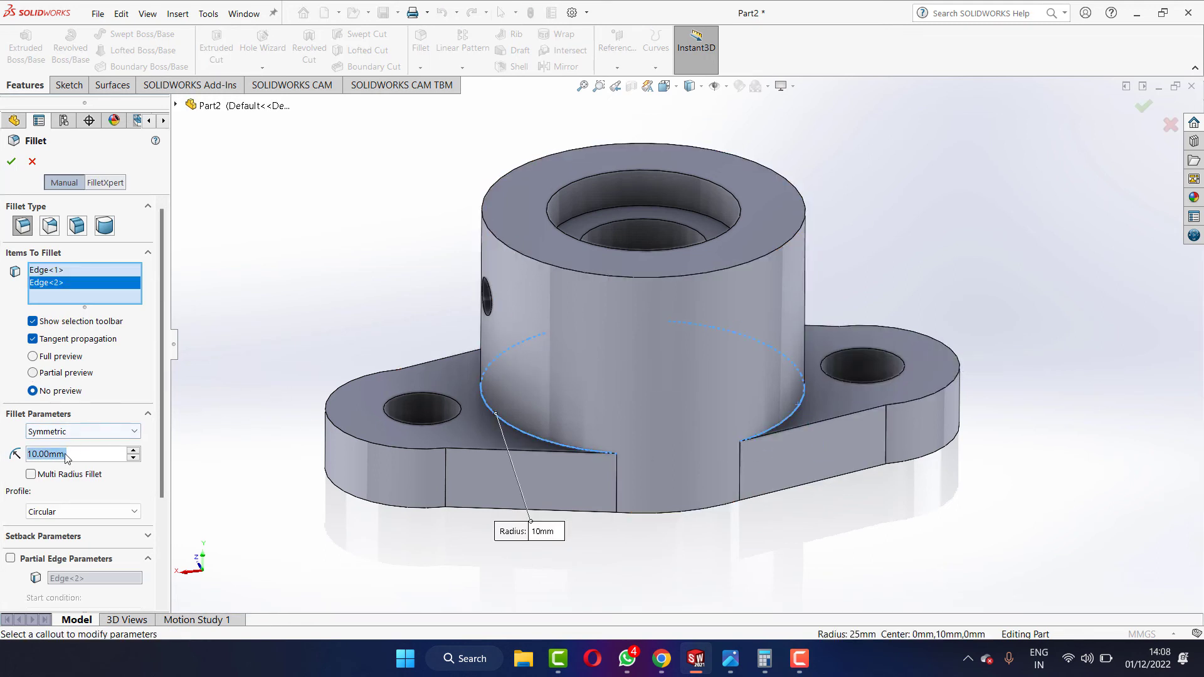
type("2")
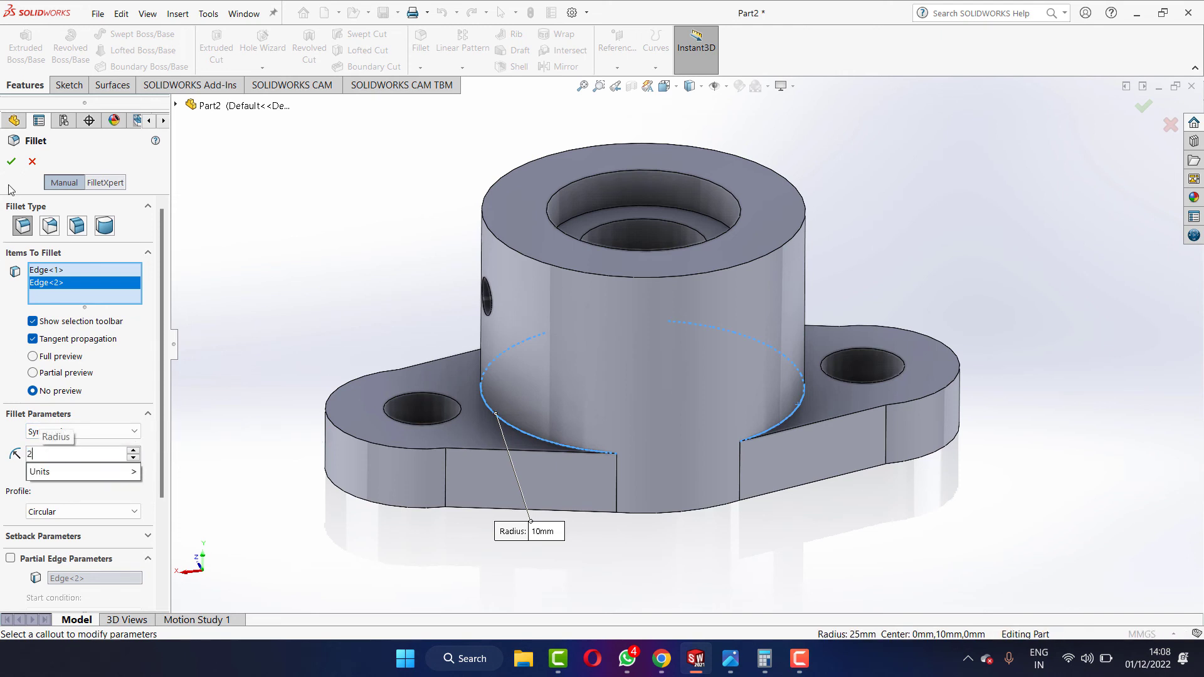
left_click(11, 162)
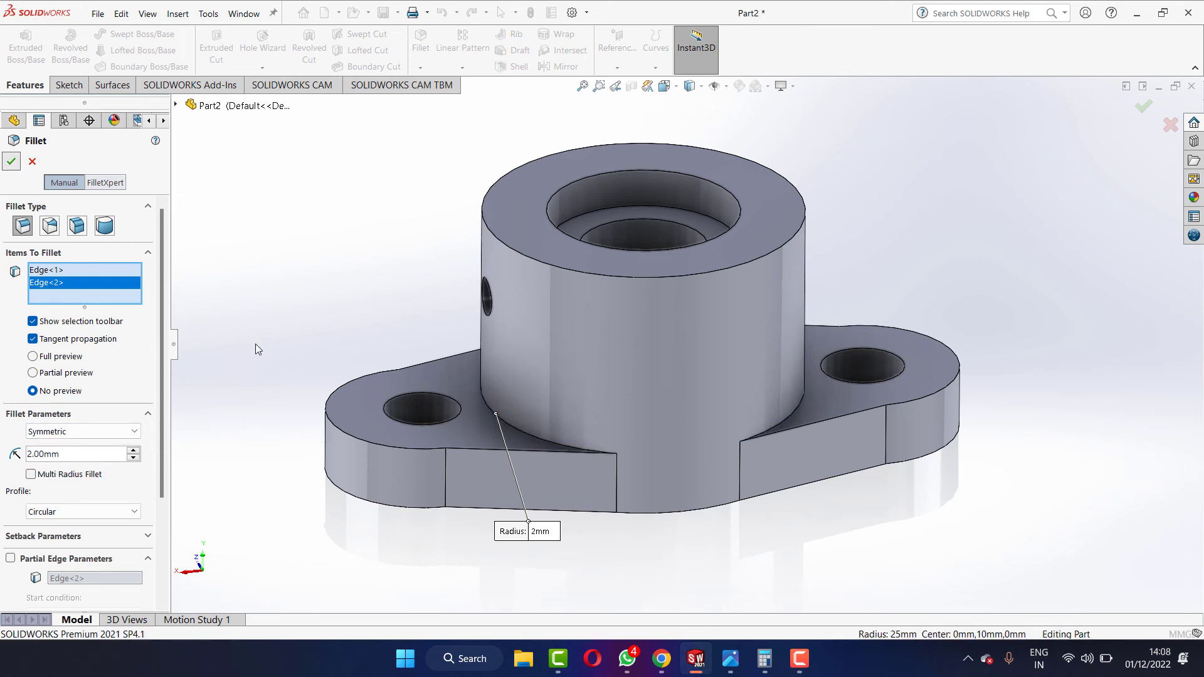
Round the inner bore edge with a 1 mm fillet.
scroll(691, 227, "up", 1)
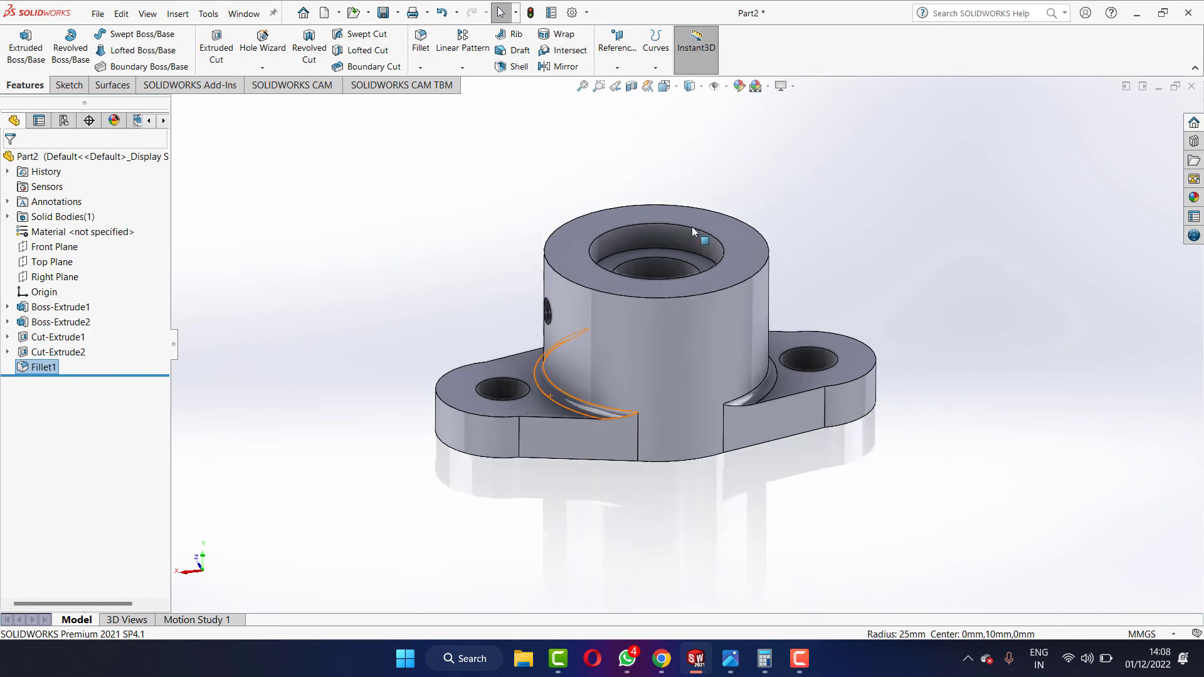
scroll(657, 231, "down", 3)
scroll(653, 303, "down", 2)
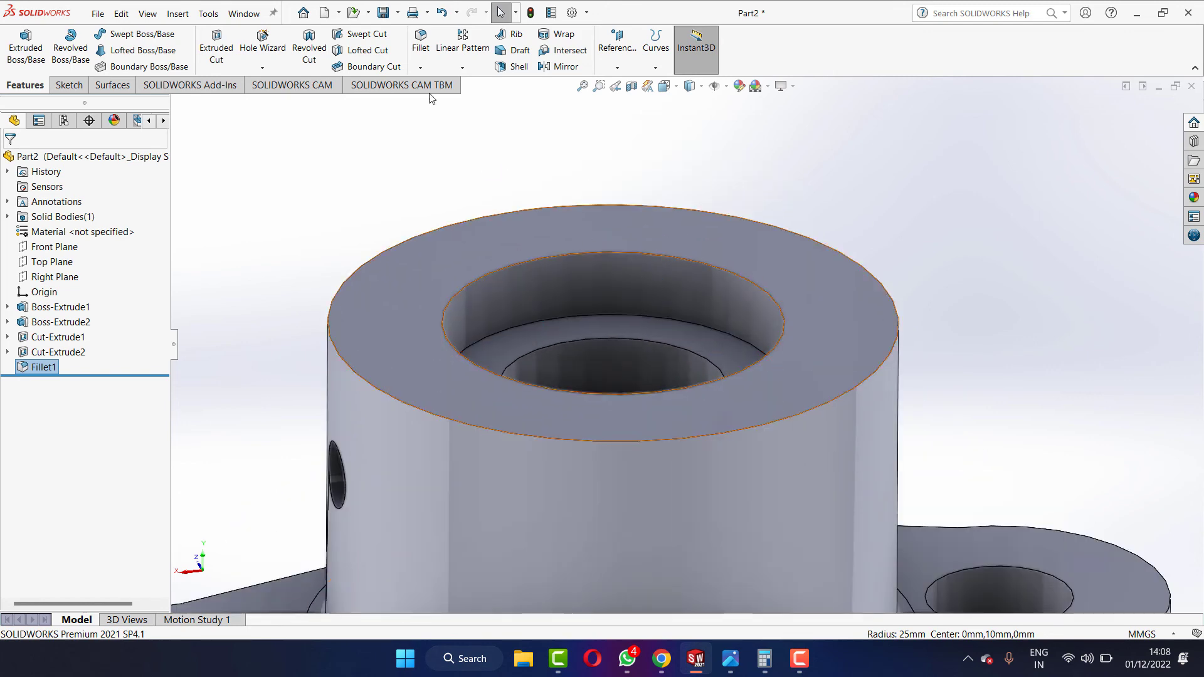
left_click(615, 315)
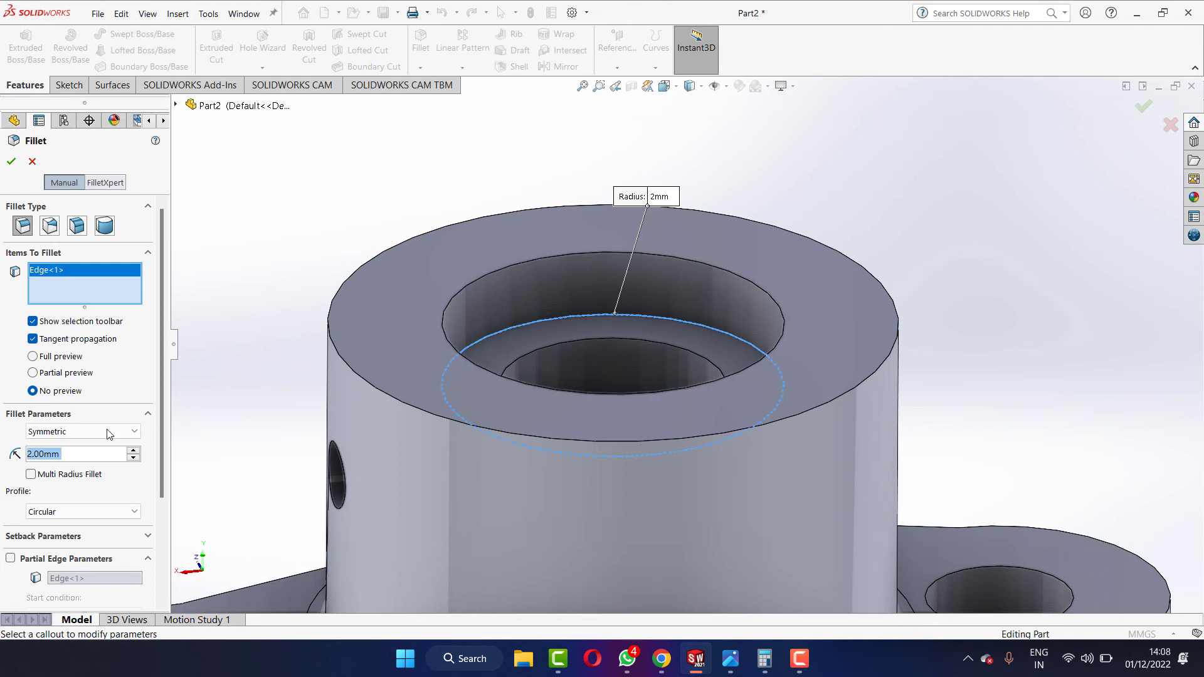
type("1")
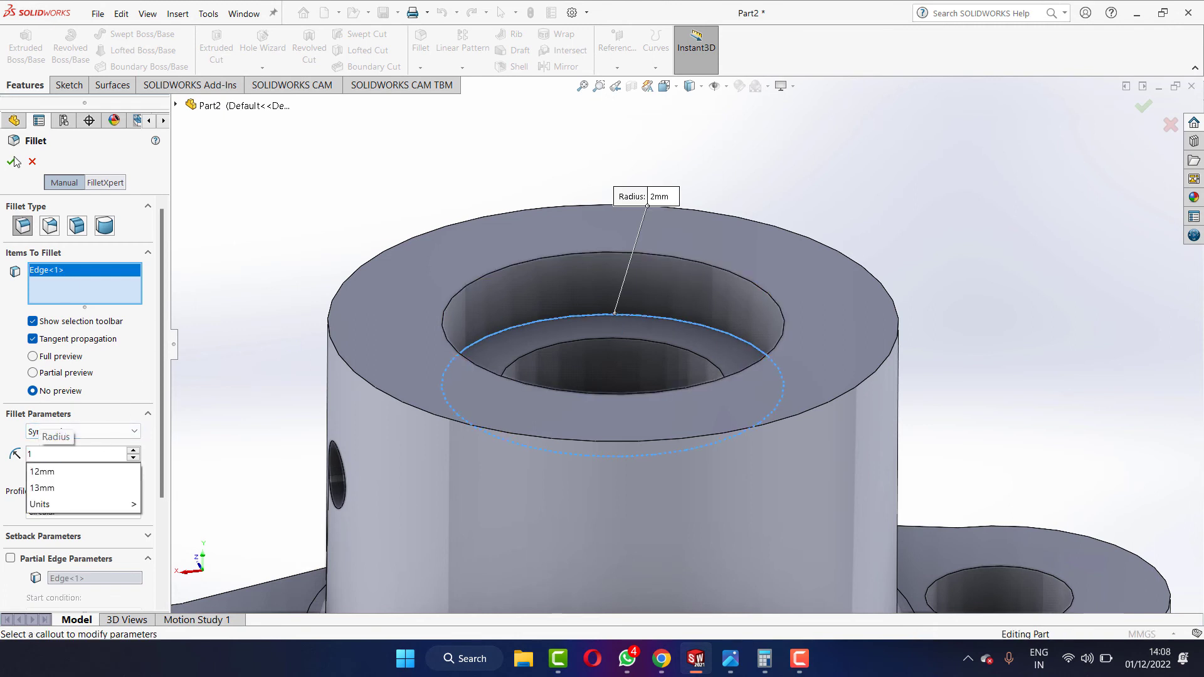
key("Return")
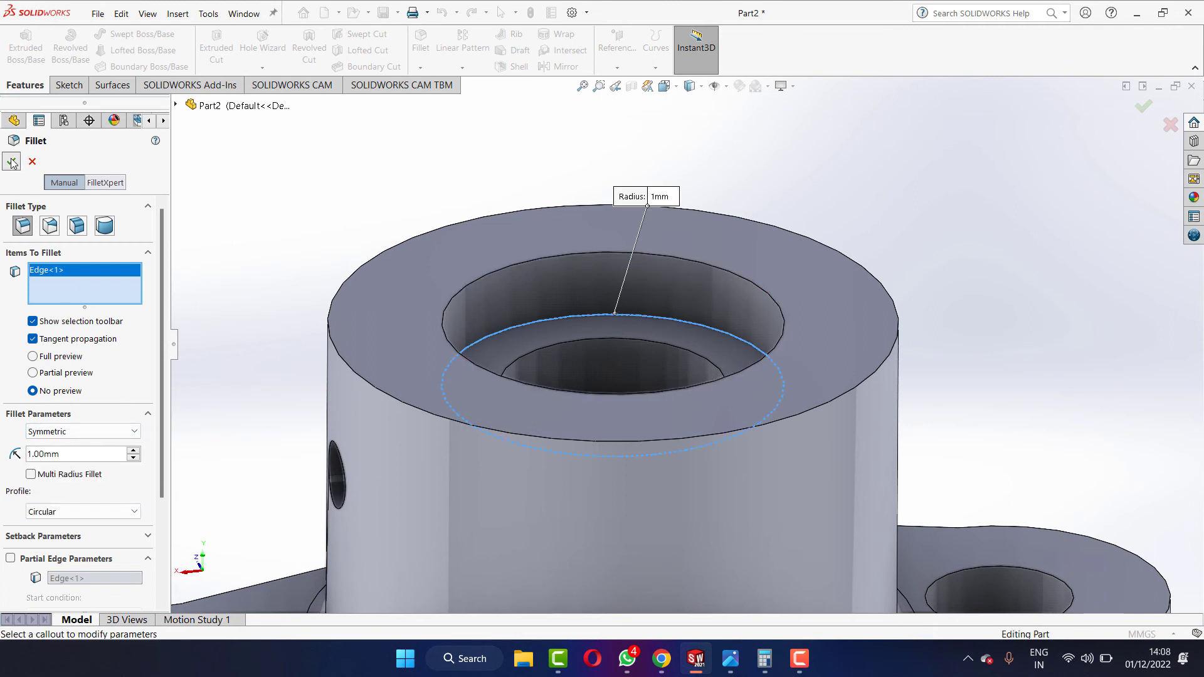
left_click(11, 162)
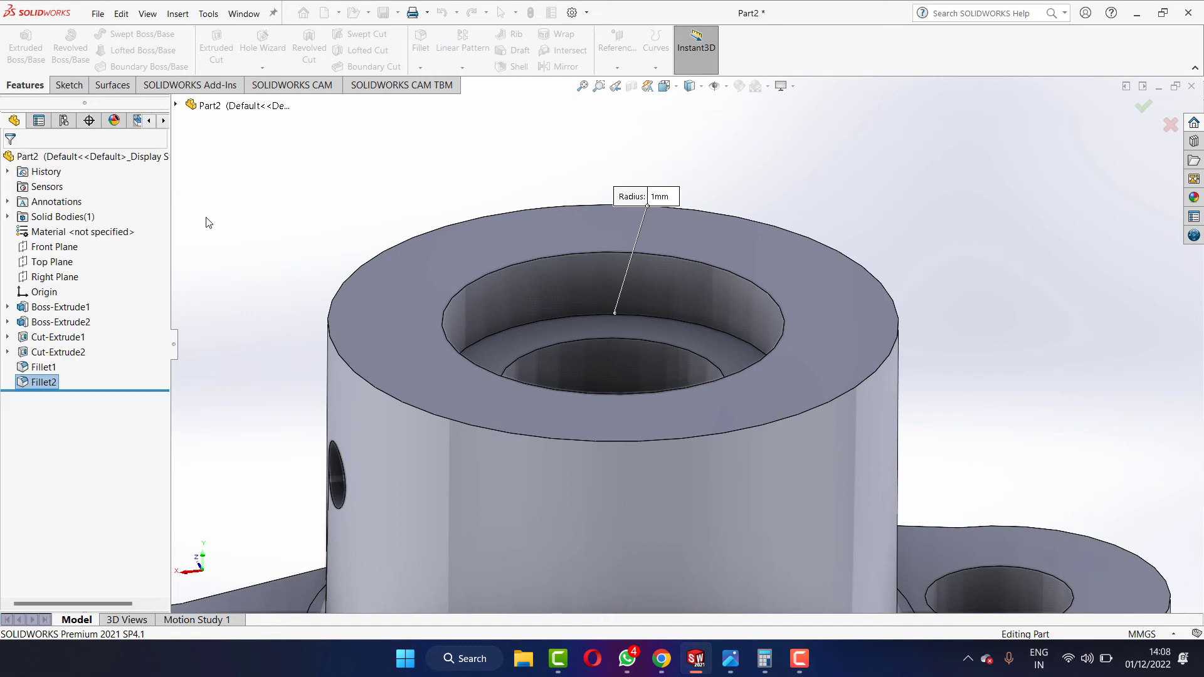
left_click(538, 355)
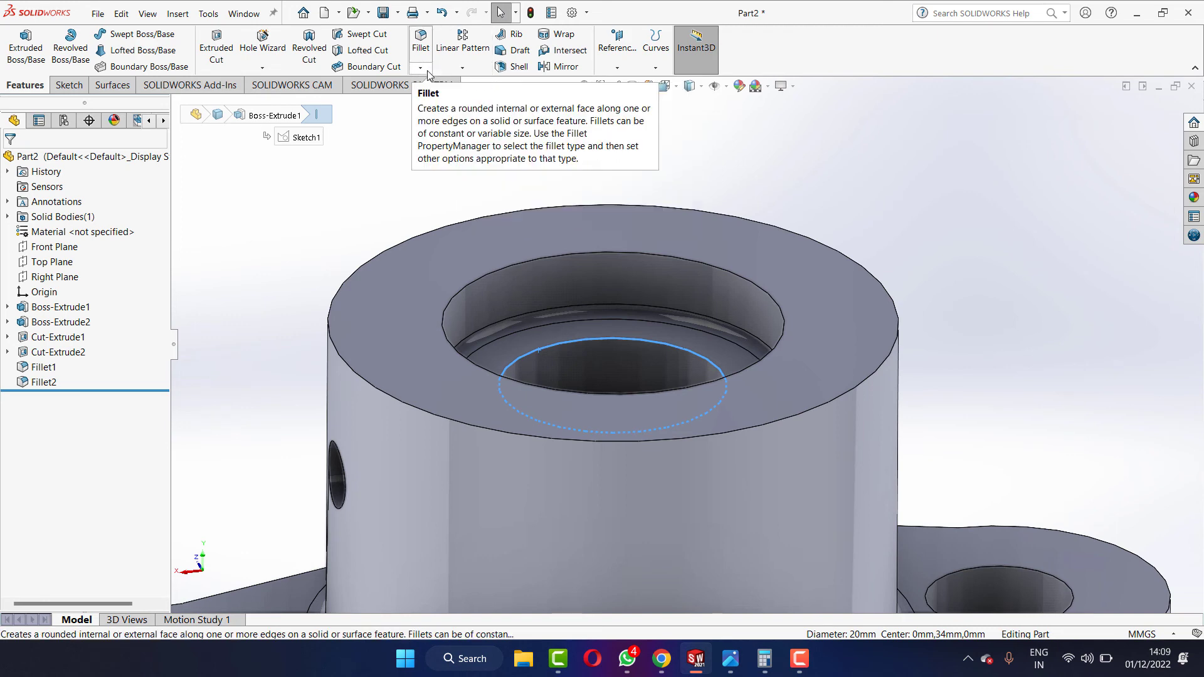
Chamfer the 20 mm central bore edge 1 mm at 45°.
left_click(421, 68)
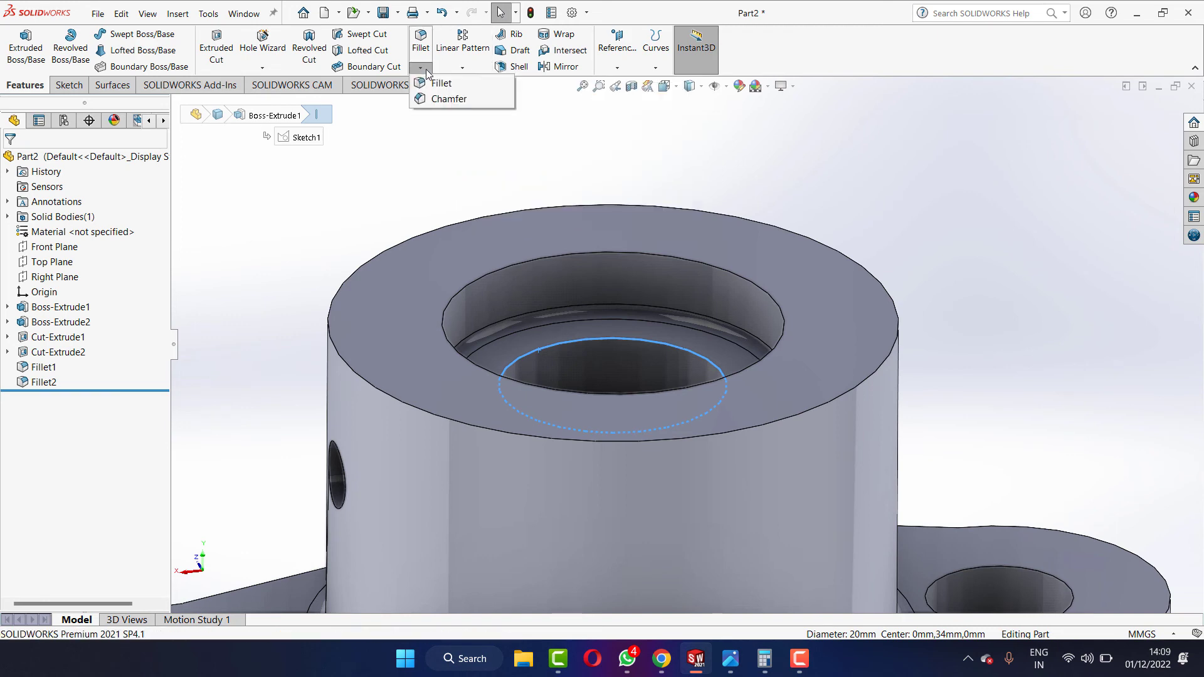
left_click(438, 102)
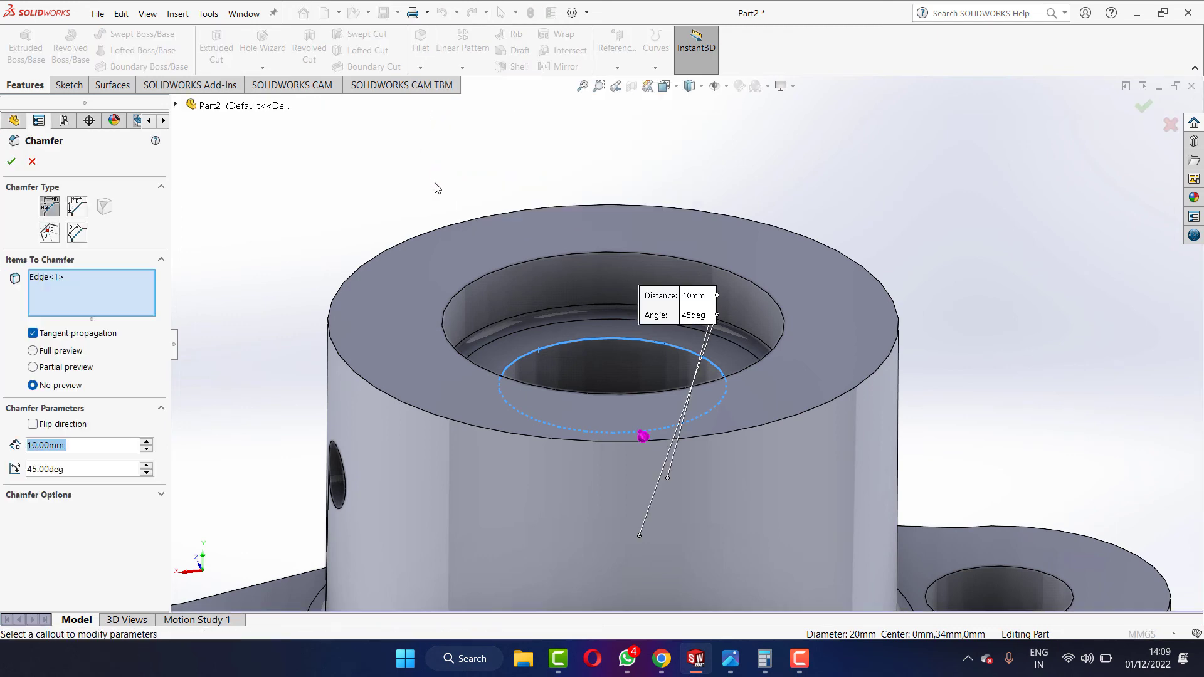
type("1")
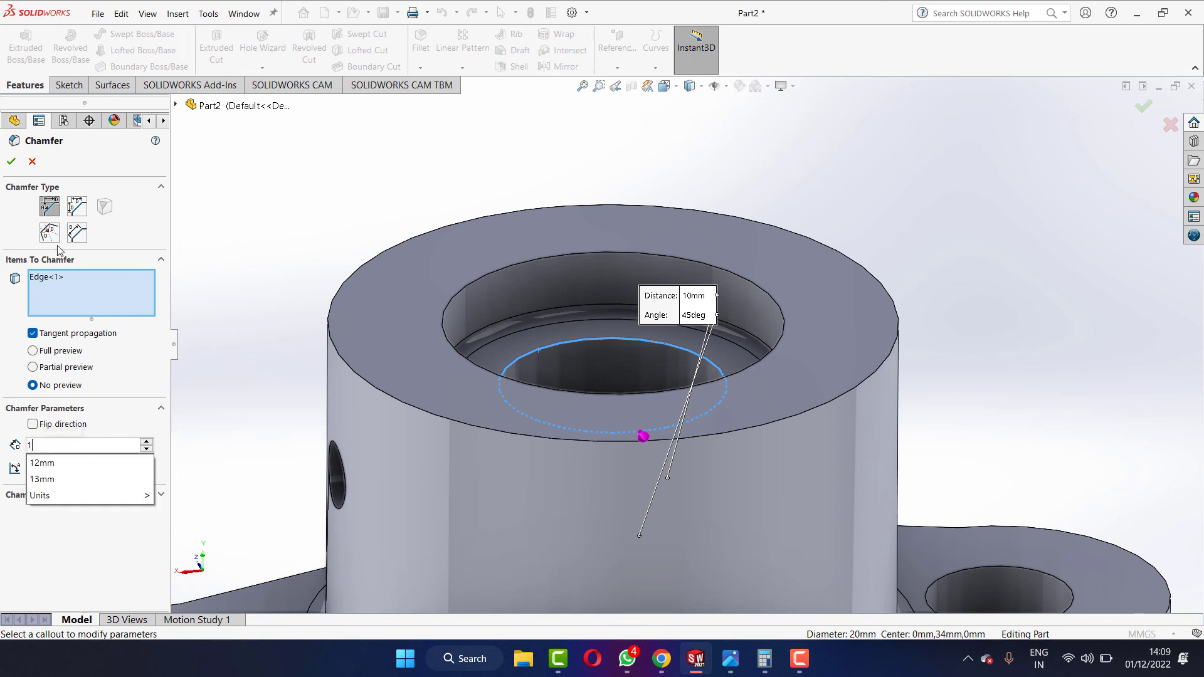
left_click(12, 162)
left_click(12, 162)
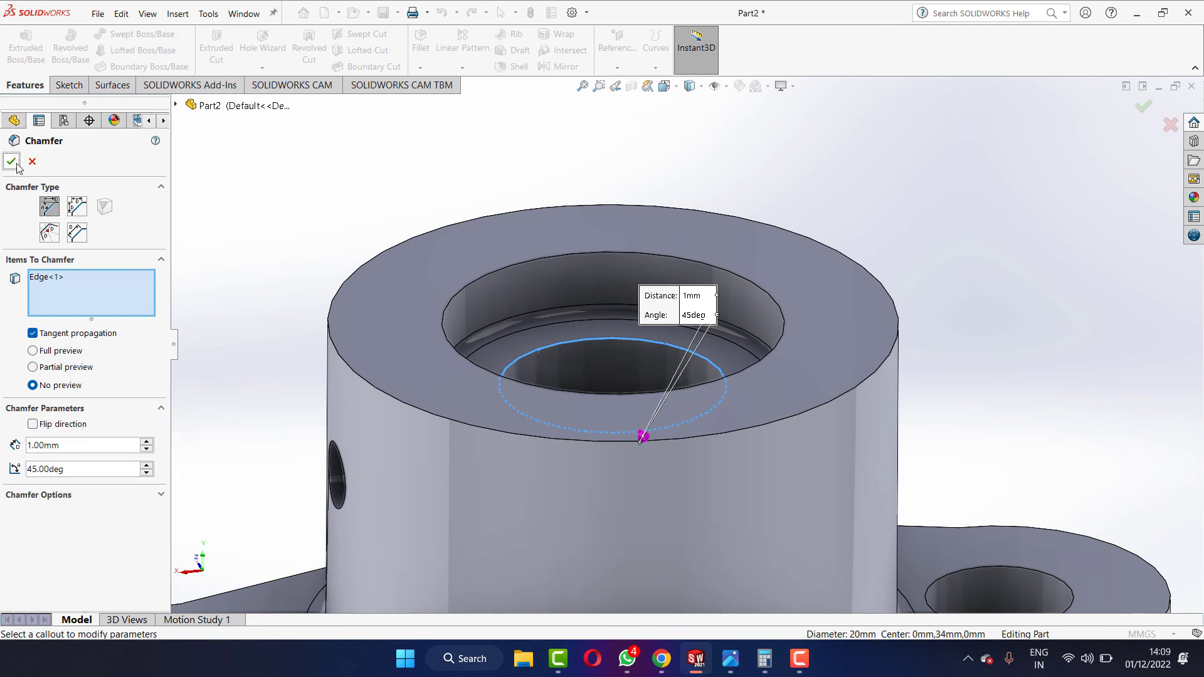
Chamfer the counterbore's top rim edge 1 mm at 45°.
left_click(472, 280)
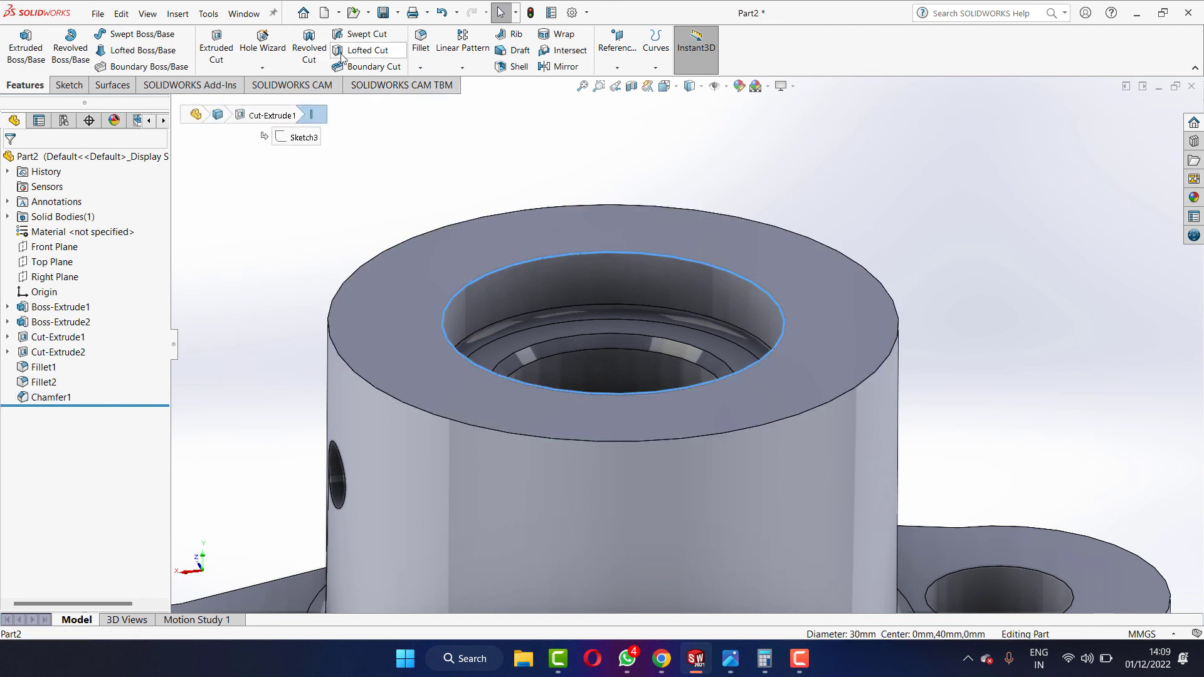
left_click(421, 68)
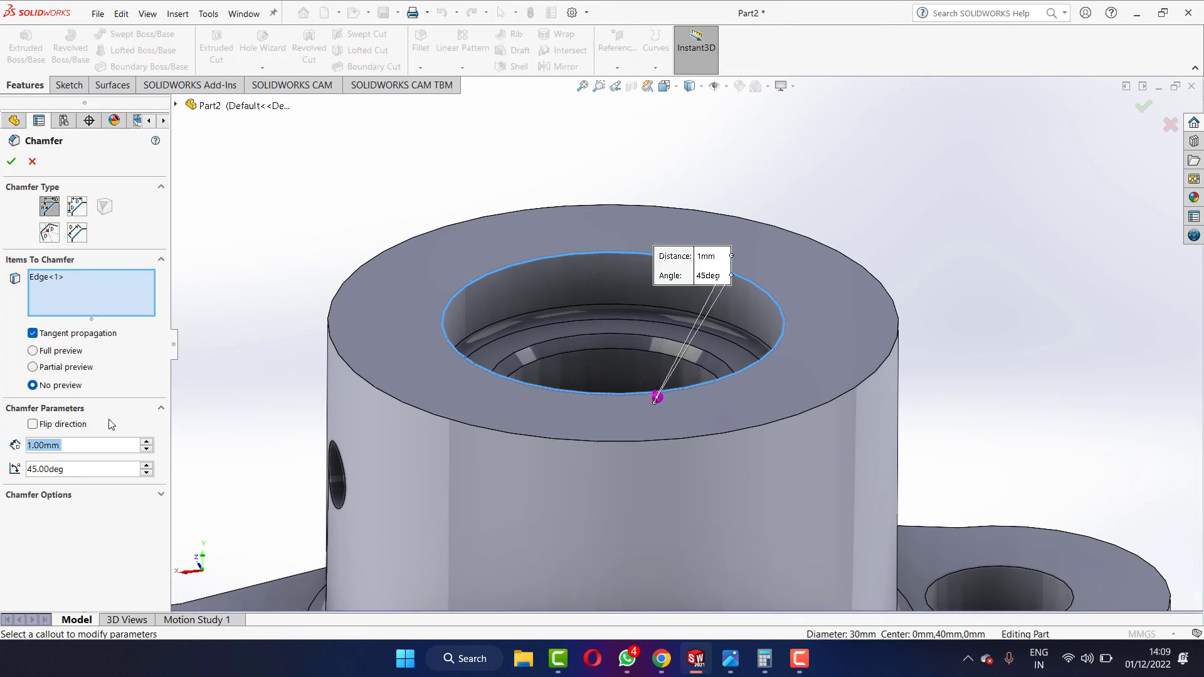
left_click(10, 161)
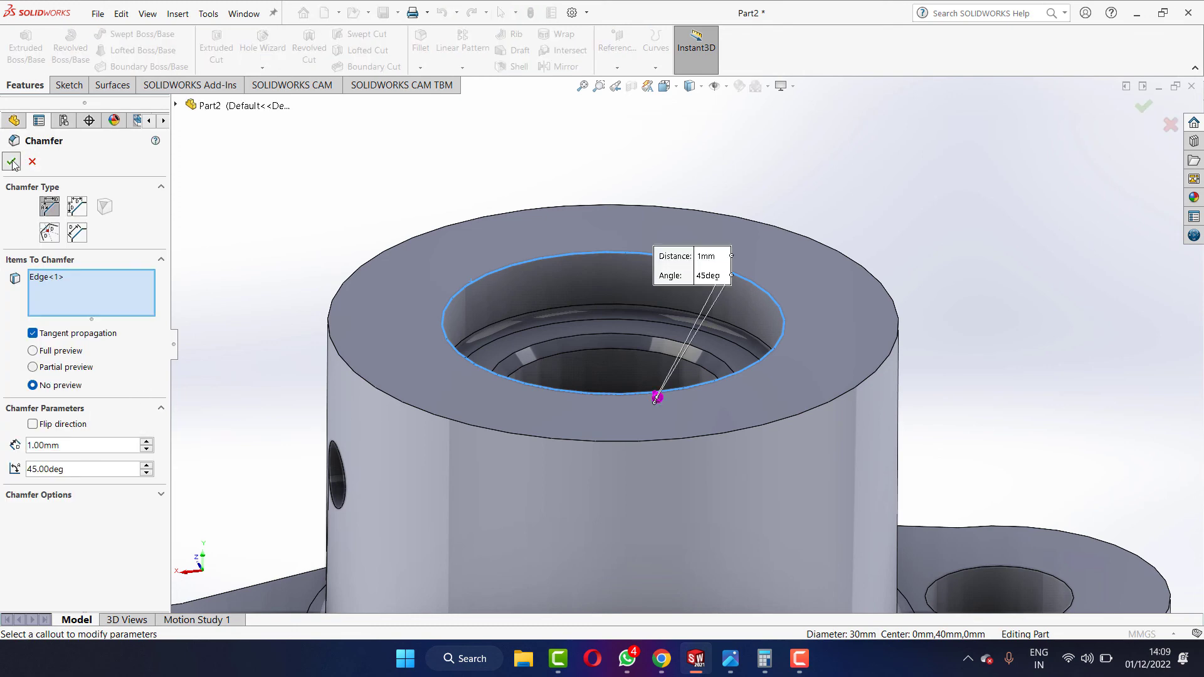
scroll(438, 232, "up", 5)
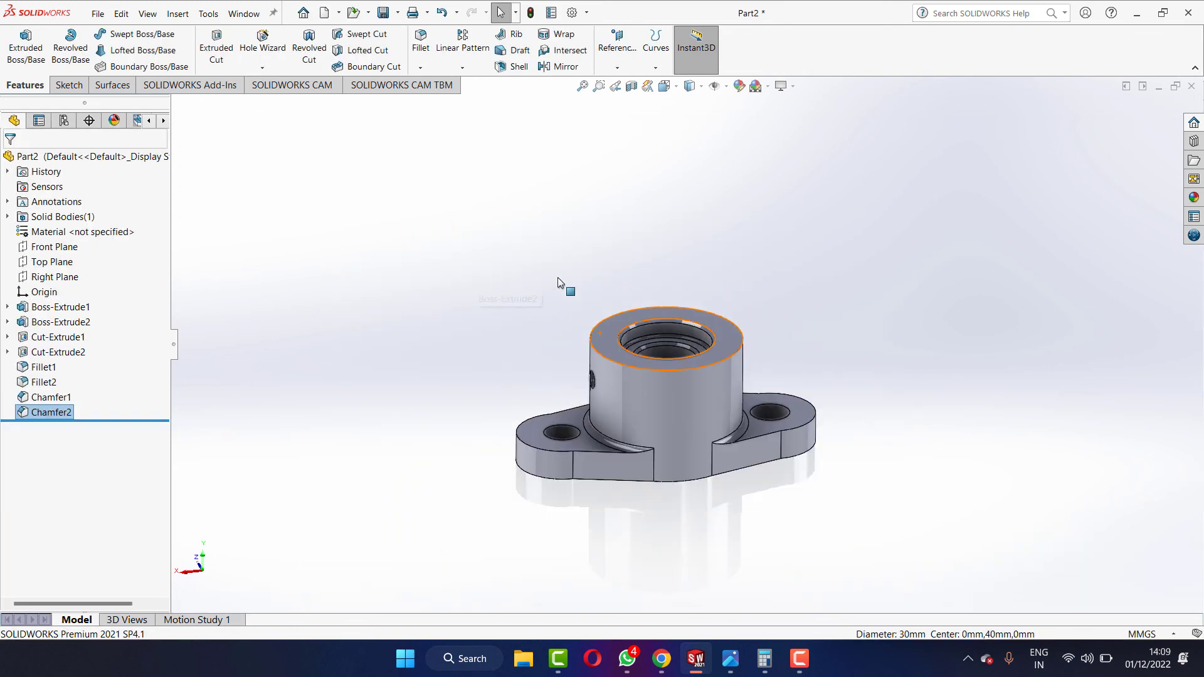
Add one 1 mm × 45° chamfer to the top edges of the left and right flange holes.
scroll(566, 435, "down", 3)
scroll(603, 409, "down", 2)
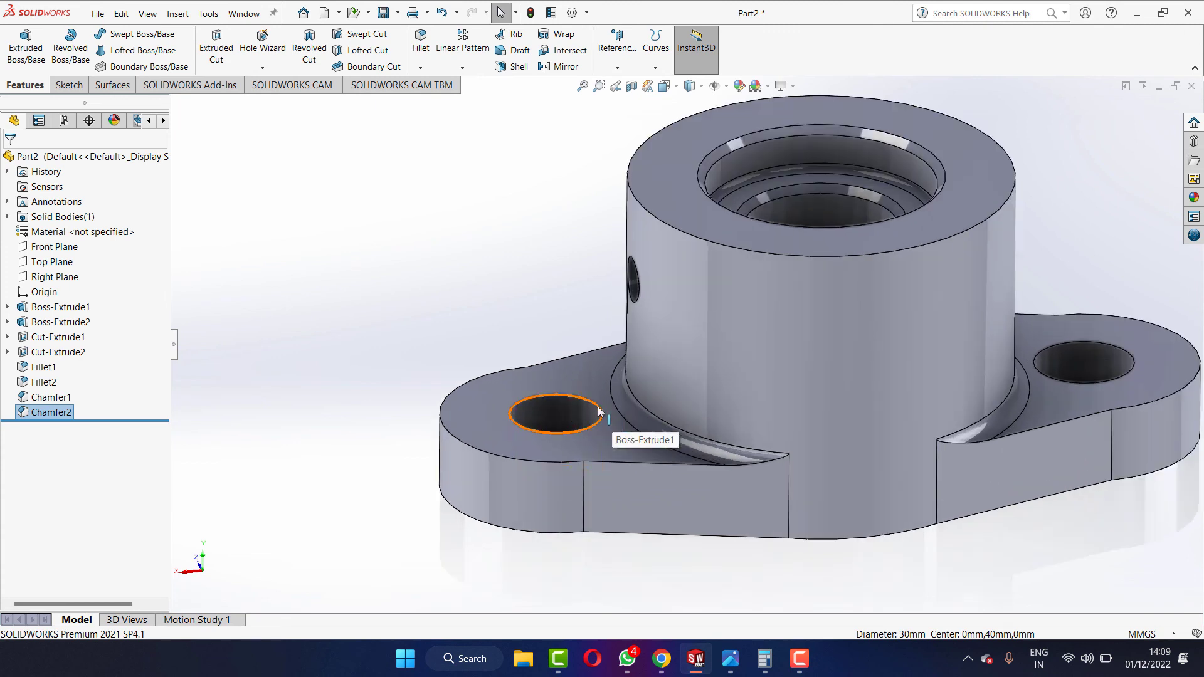
left_click(597, 406)
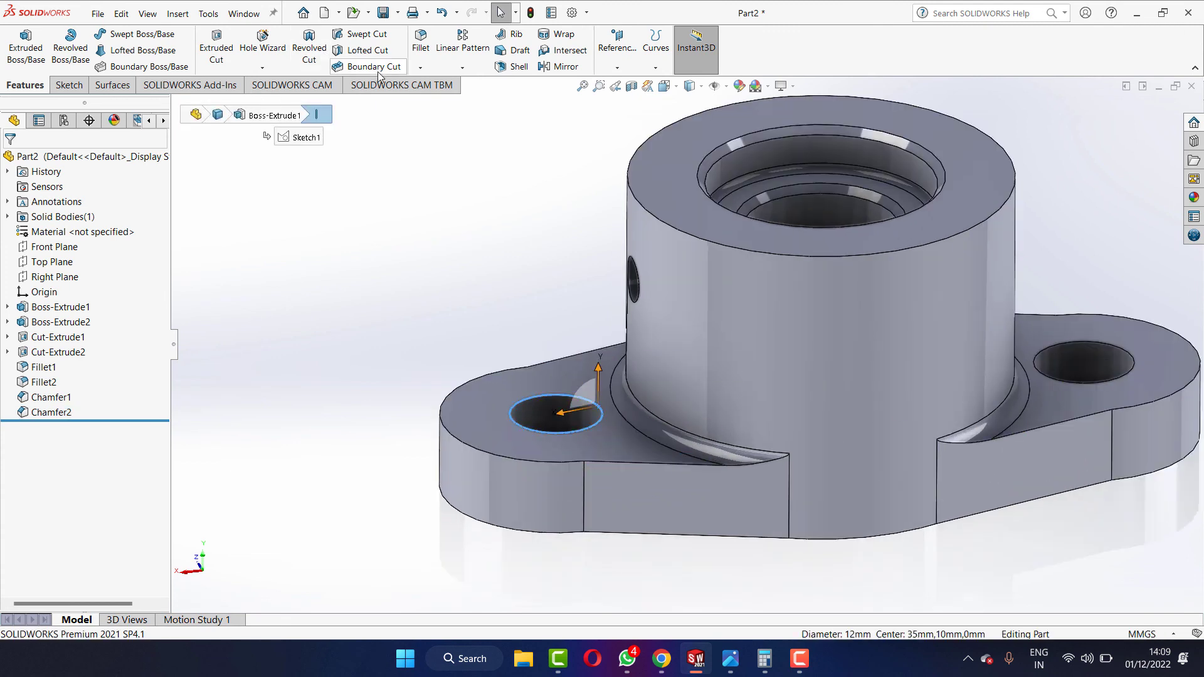
left_click(420, 69)
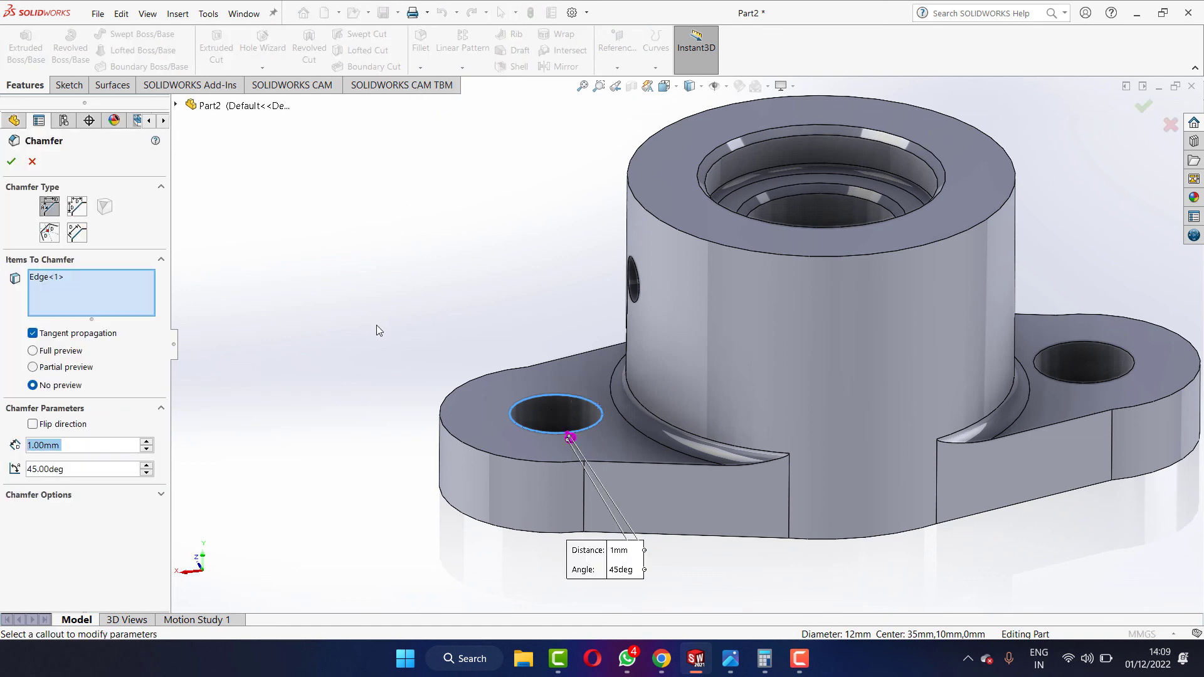
scroll(819, 345, "up", 3)
scroll(920, 348, "down", 2)
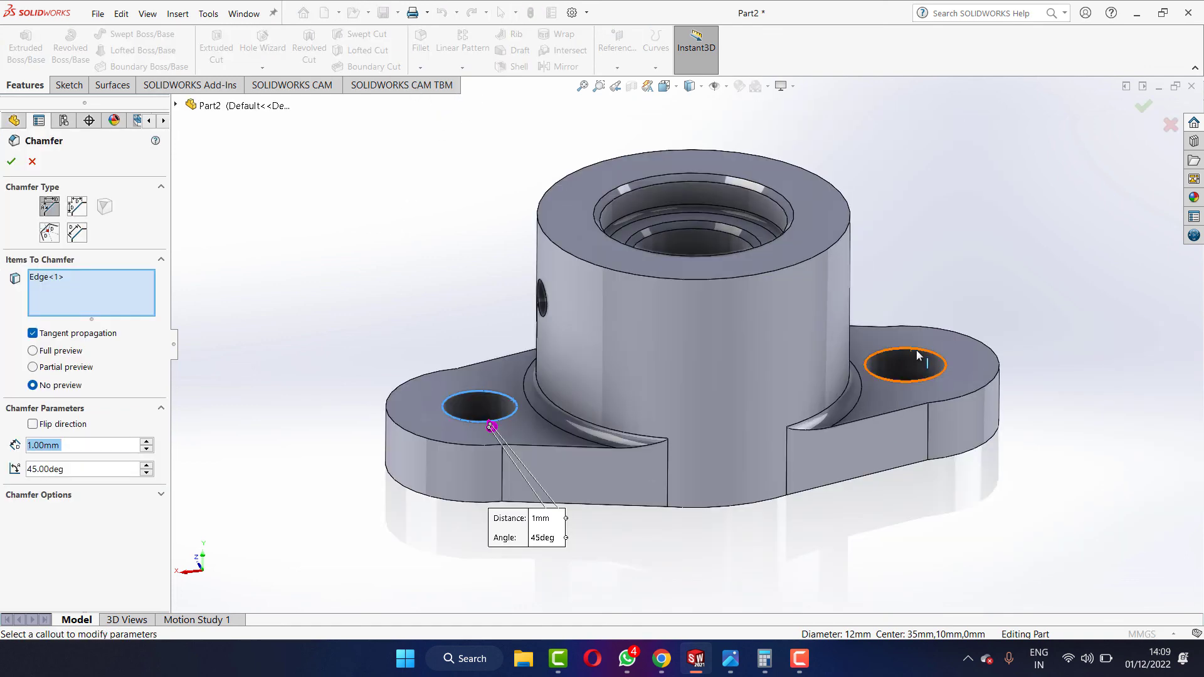
left_click(918, 351)
left_click(12, 163)
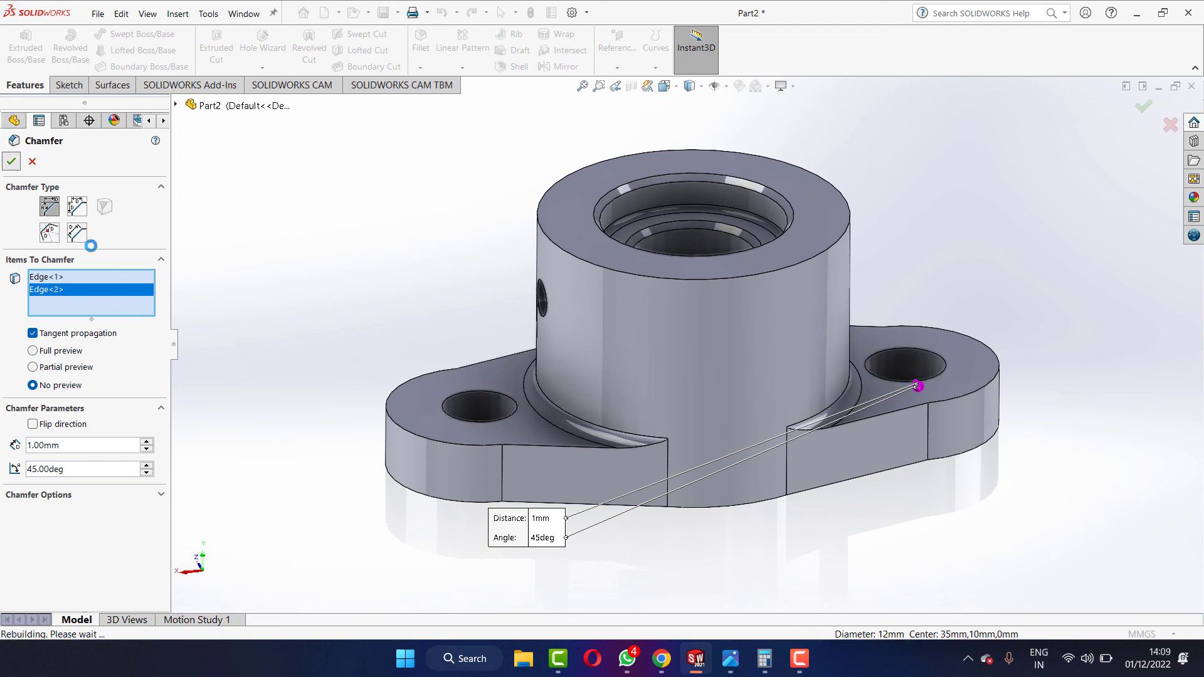
scroll(499, 406, "down", 5)
scroll(500, 407, "down", 2)
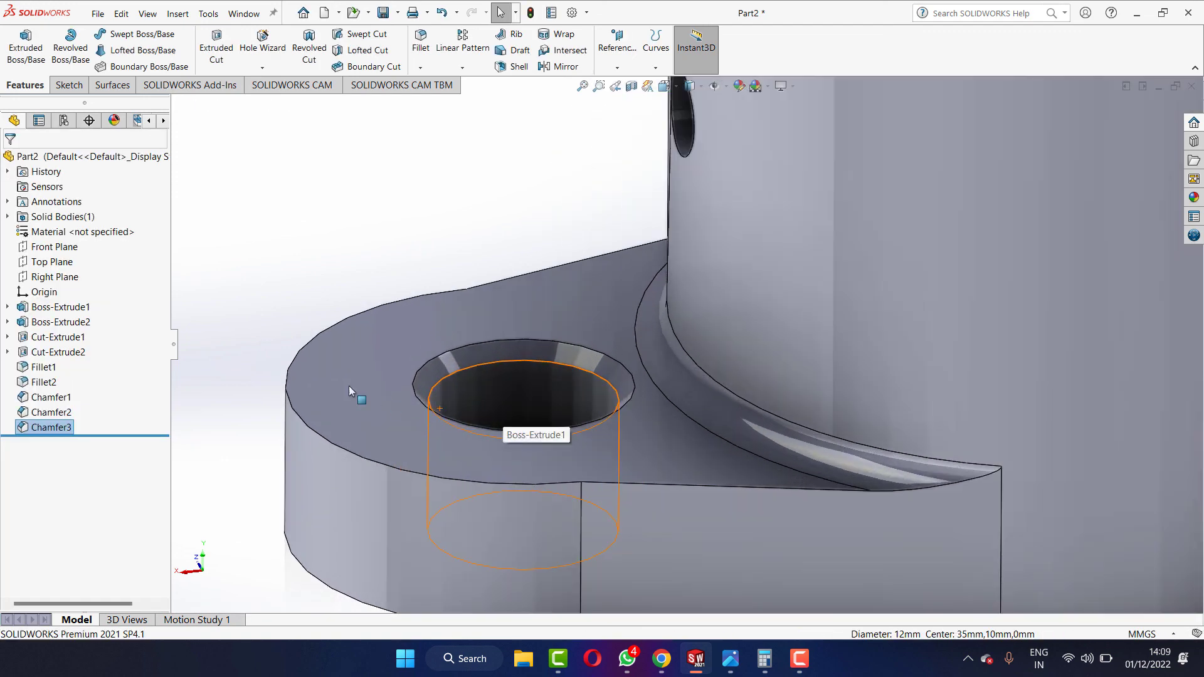
scroll(509, 342, "down", 2)
scroll(499, 359, "up", 3)
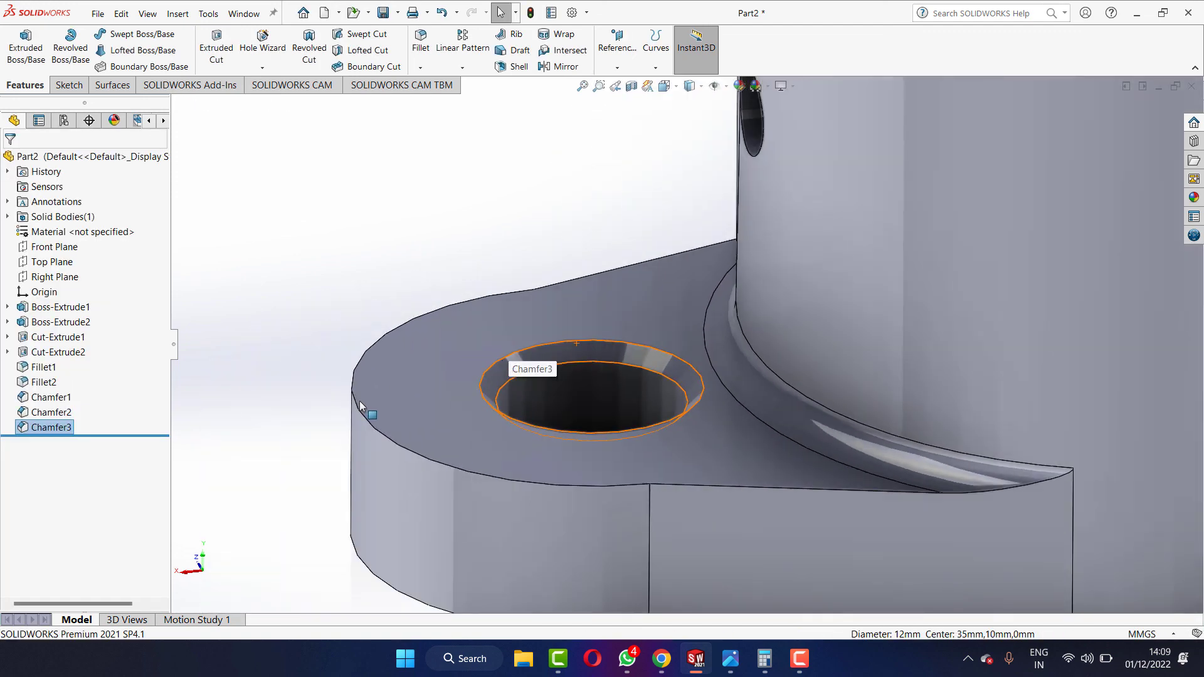
scroll(414, 395, "up", 3)
scroll(878, 251, "down", 2)
scroll(474, 397, "down", 1)
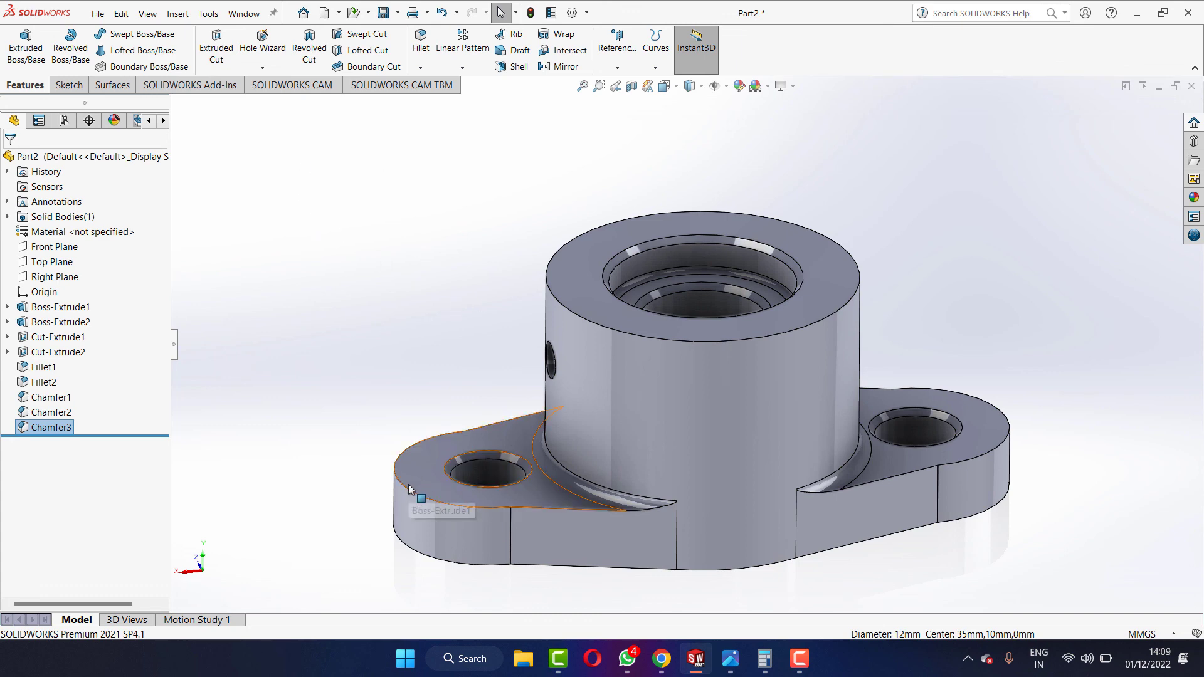
Orbit to view the part's top face and open the A-A reference drawing beside it.
scroll(457, 327, "up", 2)
scroll(770, 345, "down", 2)
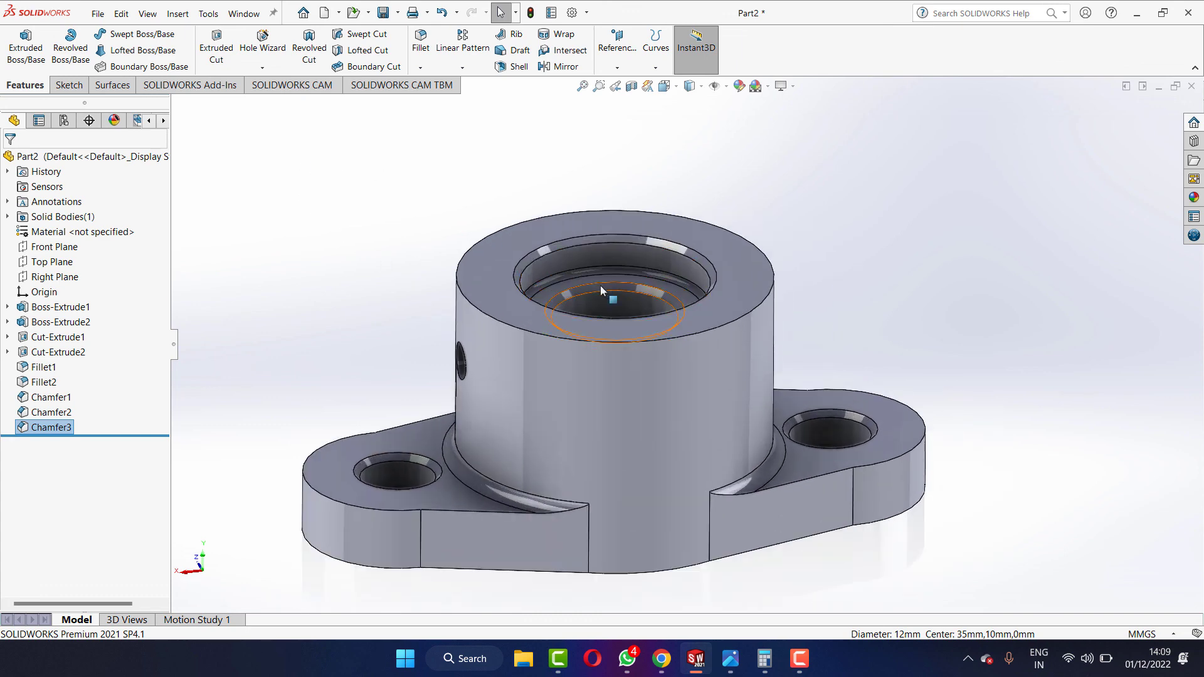
mouse_move(612, 319)
middle_mouse_down()
mouse_move(596, 398)
mouse_move(677, 397)
middle_mouse_up()
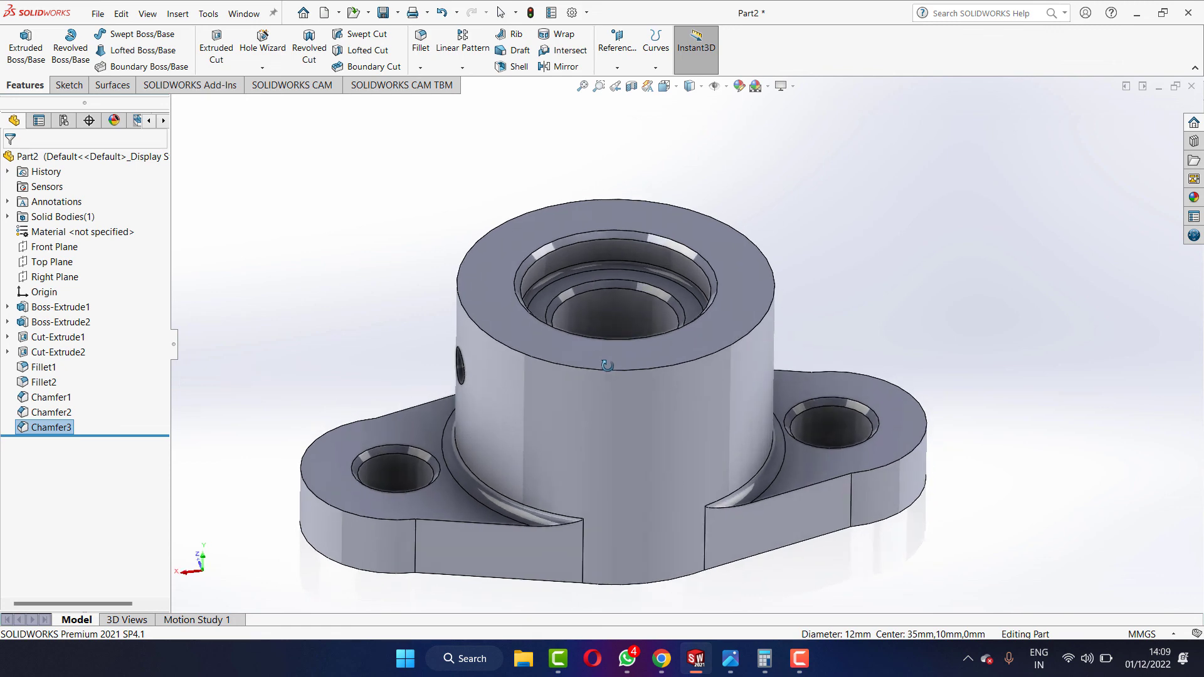
scroll(677, 396, "up", 3)
scroll(756, 382, "down", 2)
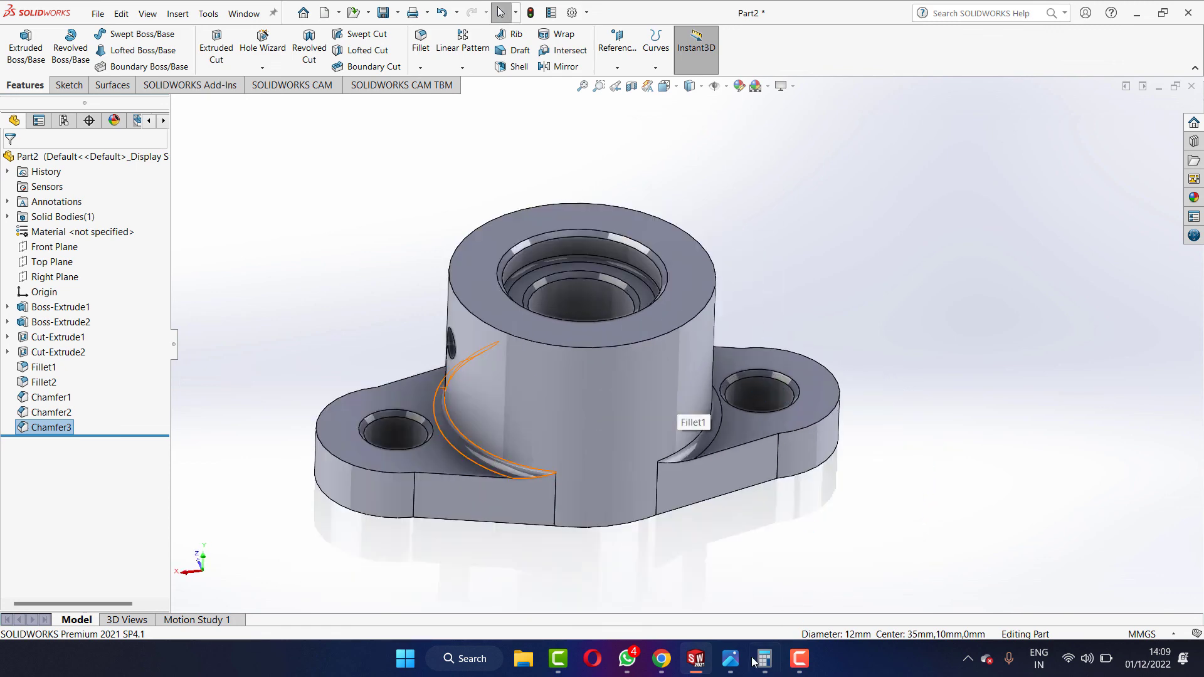
left_click(730, 658)
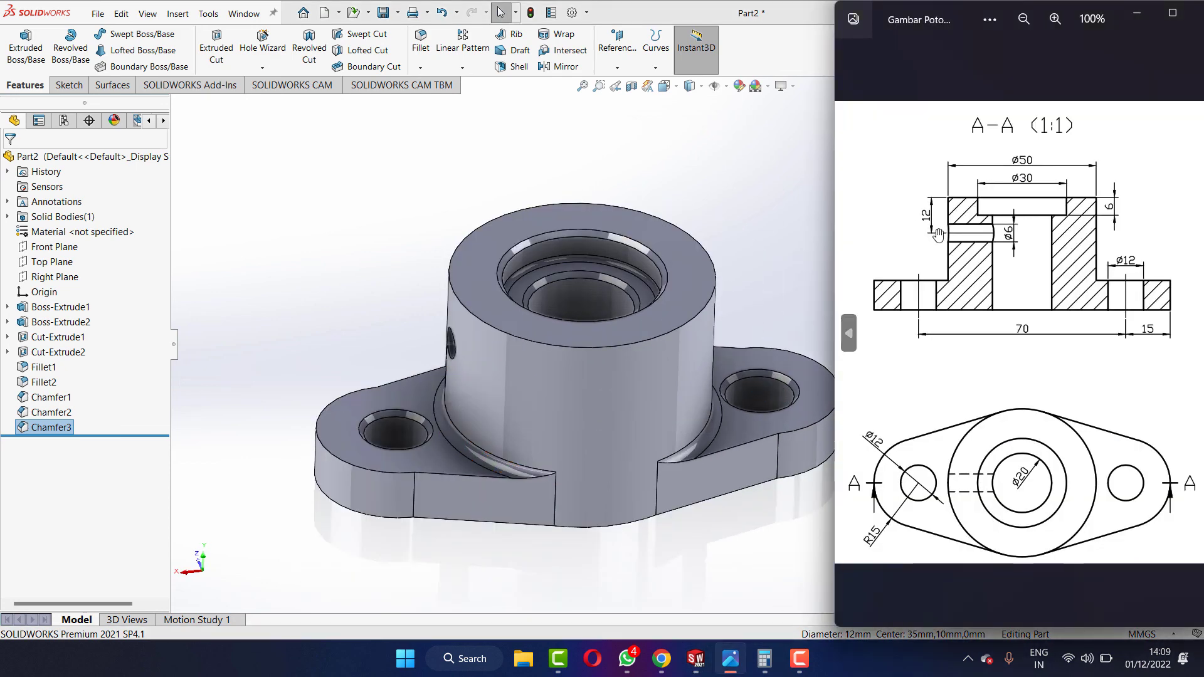